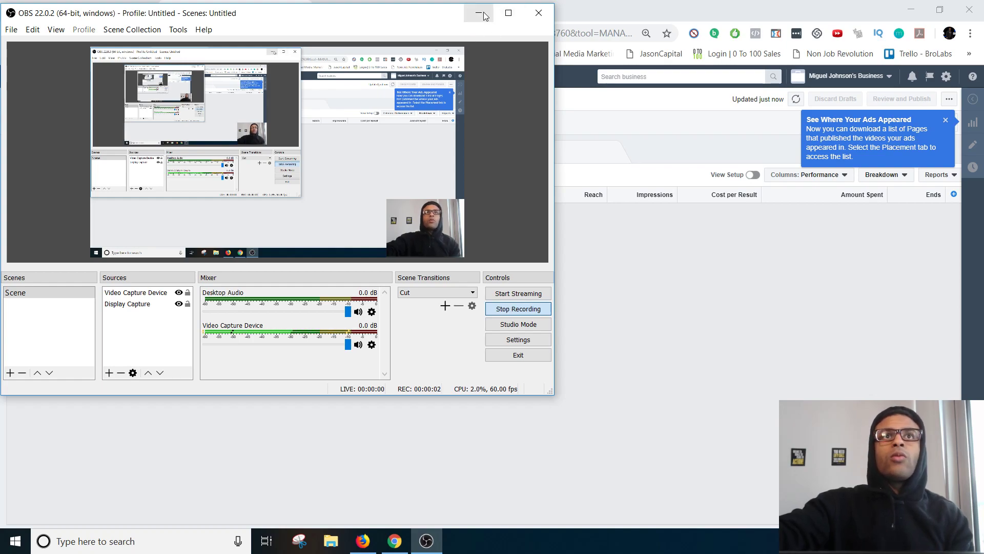
# Minimize the OBS window and close the Apple Software Update prompt
pyautogui.click(483, 13)
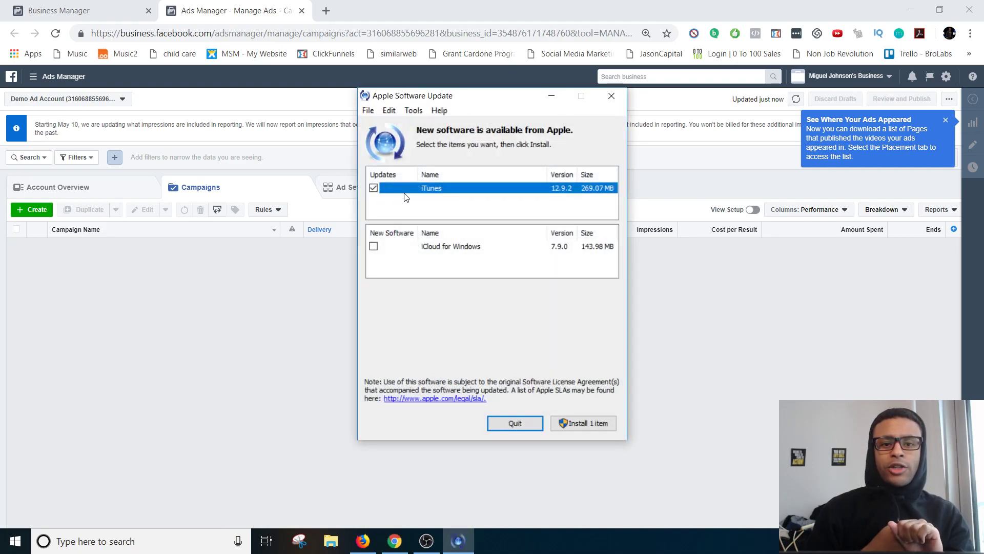
pyautogui.click(613, 96)
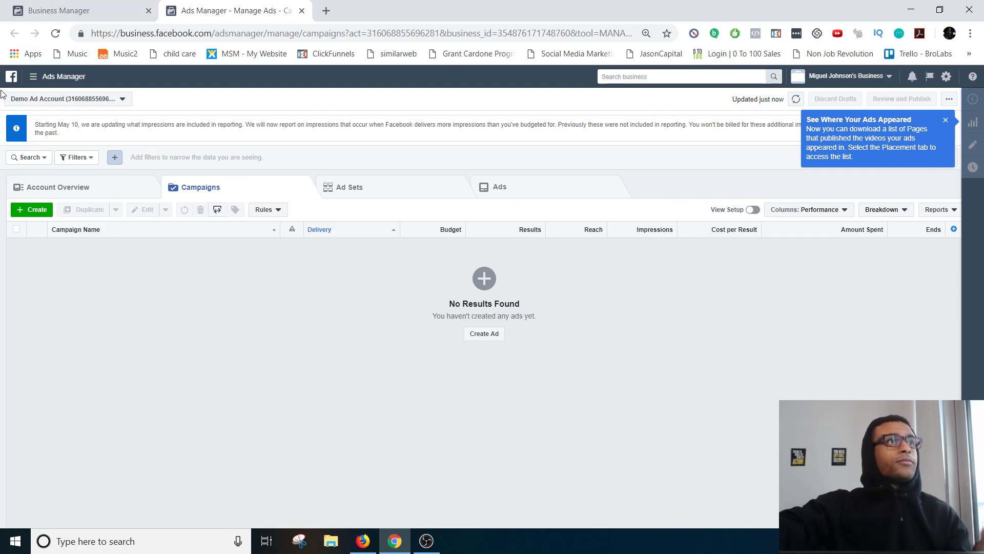
# Reload the Ads Manager campaigns page, then switch to the Business Manager browser tab
pyautogui.click(32, 78)
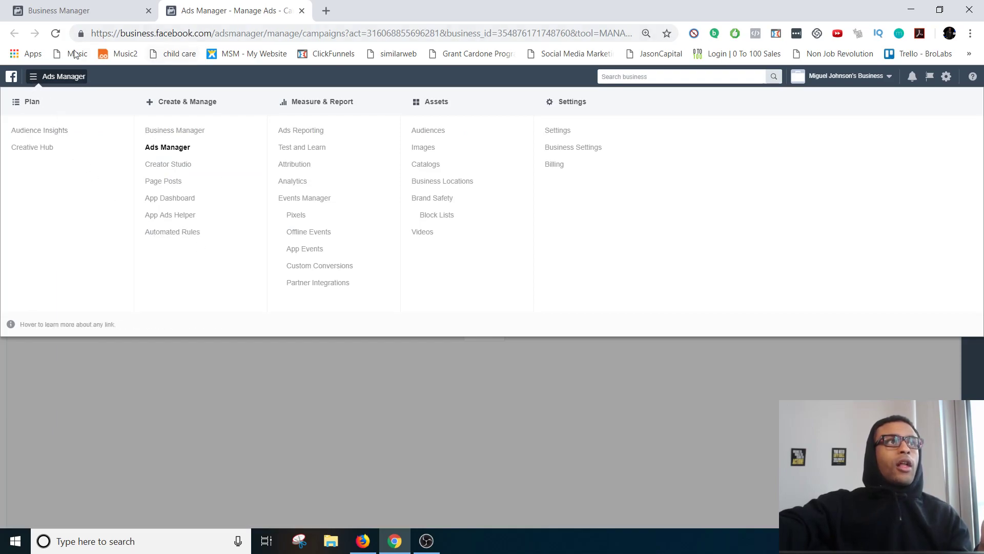
pyautogui.click(179, 150)
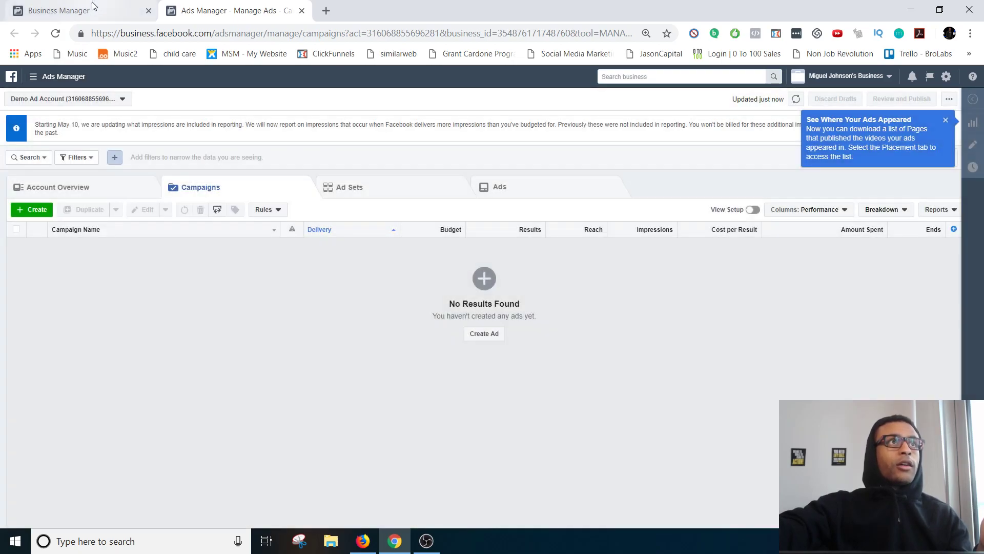
pyautogui.click(91, 6)
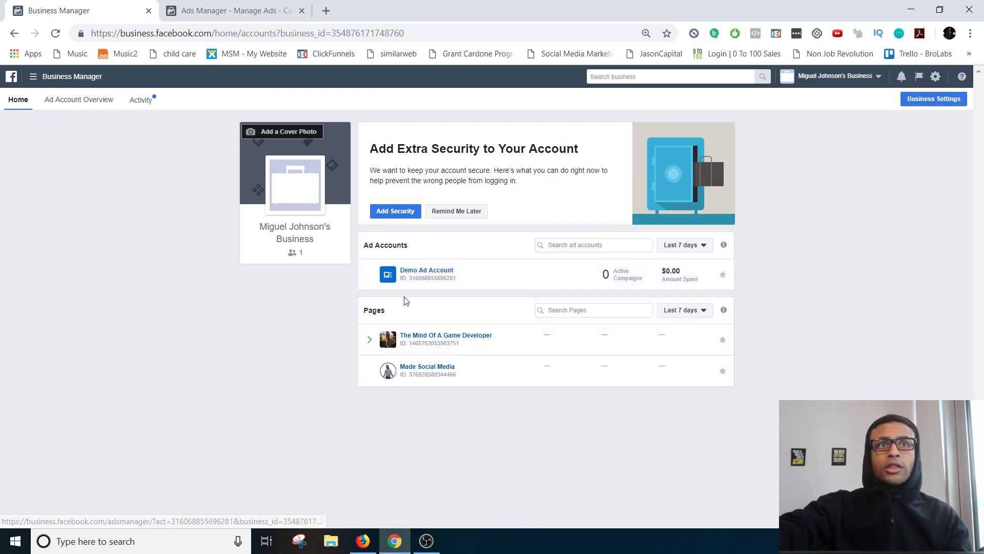
# Show Business Settings > Ad Accounts, starting a new ad account and then cancelling it
pyautogui.click(36, 81)
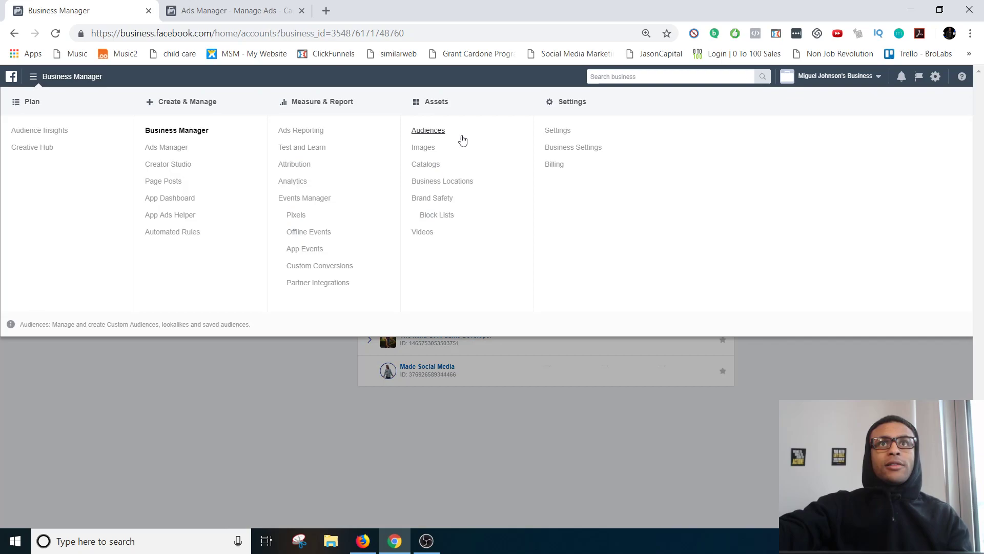
pyautogui.click(547, 148)
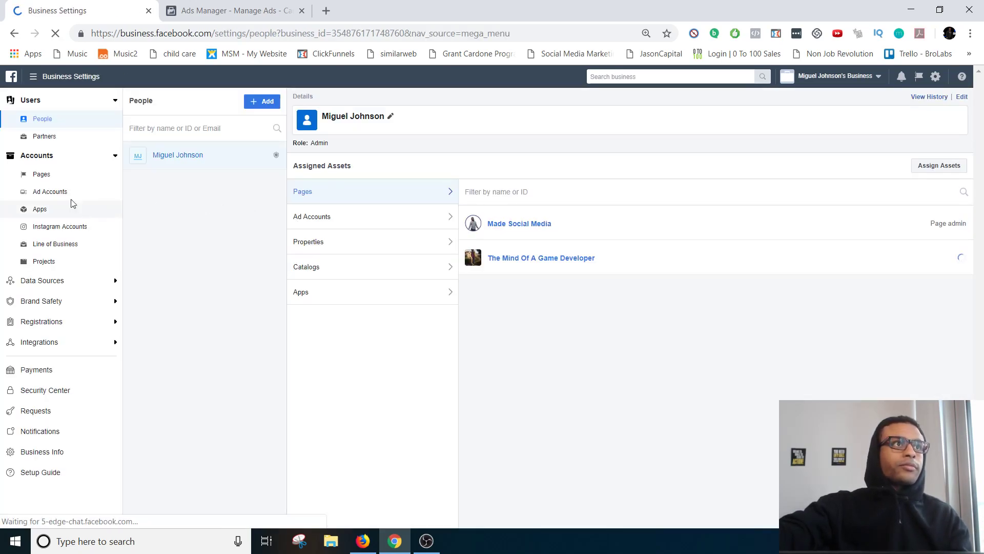
pyautogui.click(68, 195)
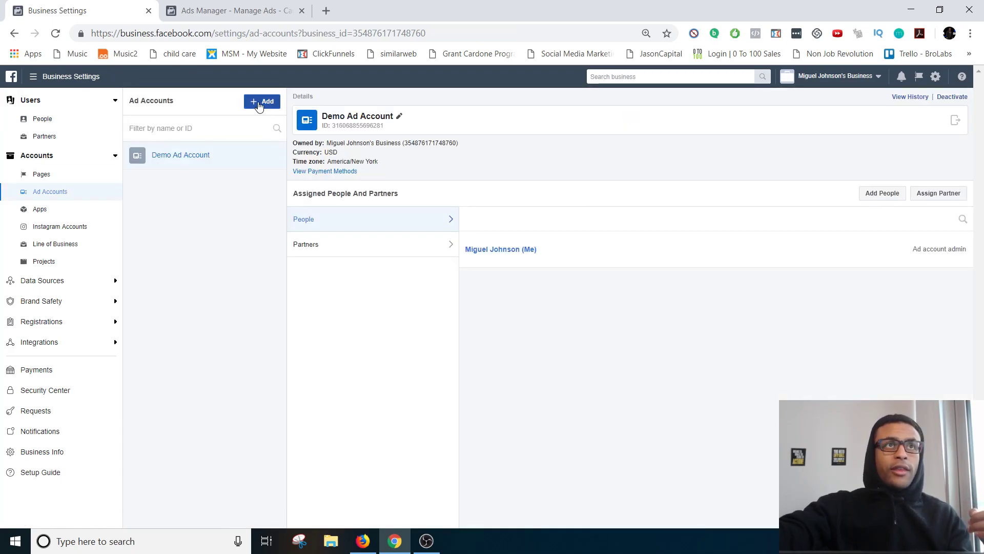
pyautogui.click(261, 104)
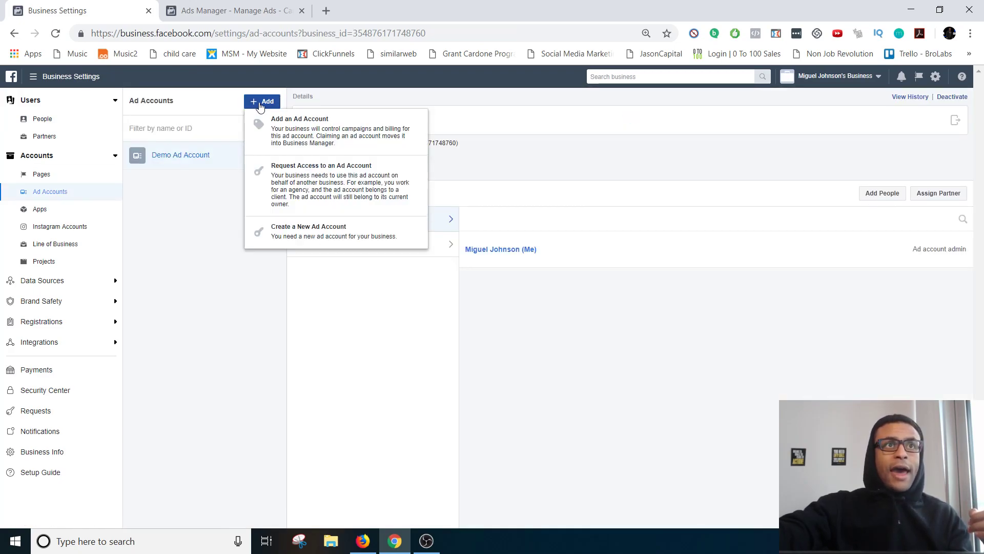
pyautogui.click(370, 233)
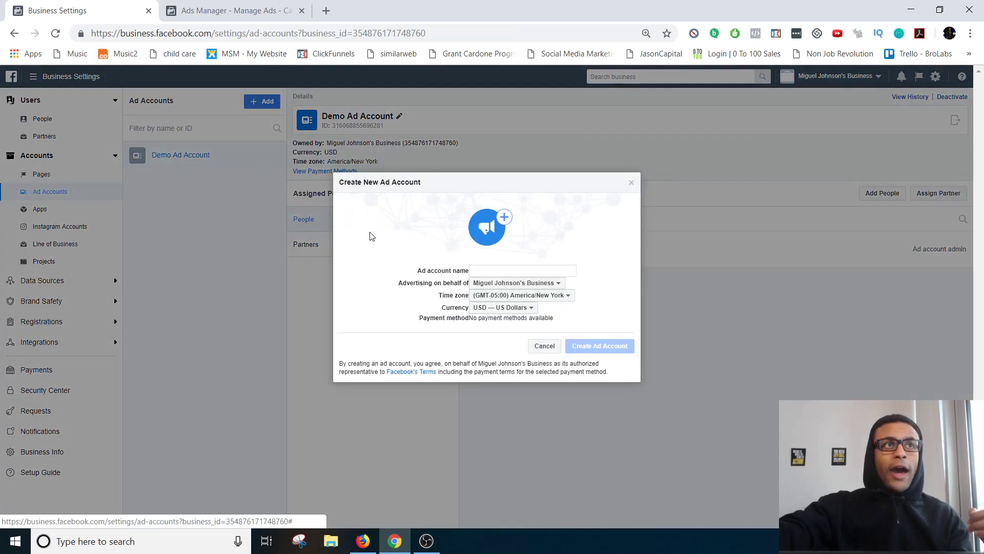
pyautogui.click(523, 271)
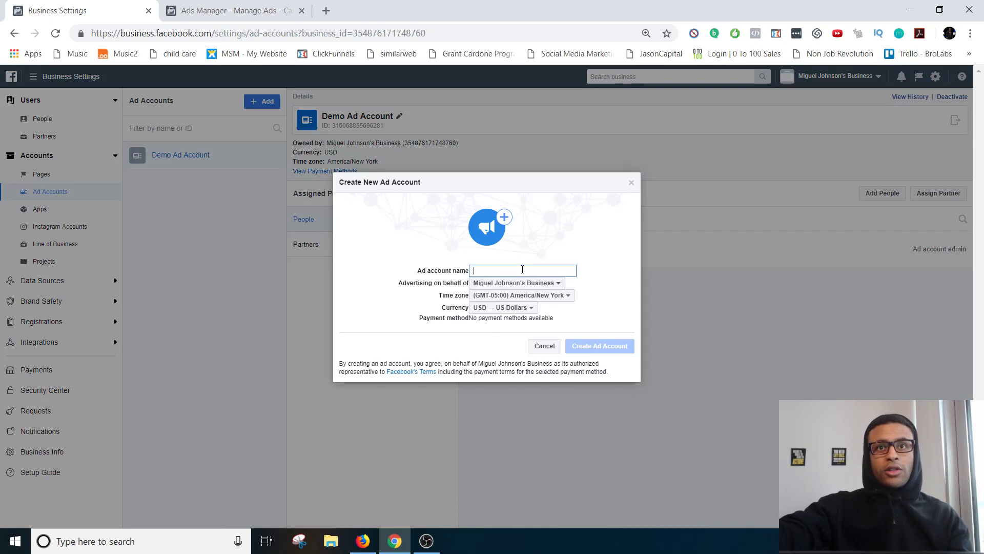
pyautogui.click(631, 184)
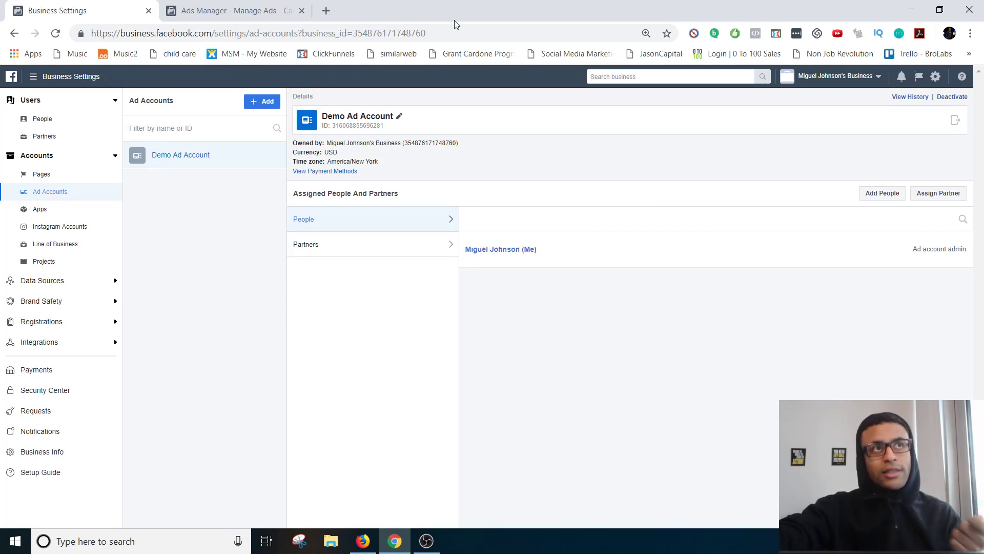
# Start a new campaign in Guided Creation, dismissing the unfinished-draft summary
pyautogui.click(250, 9)
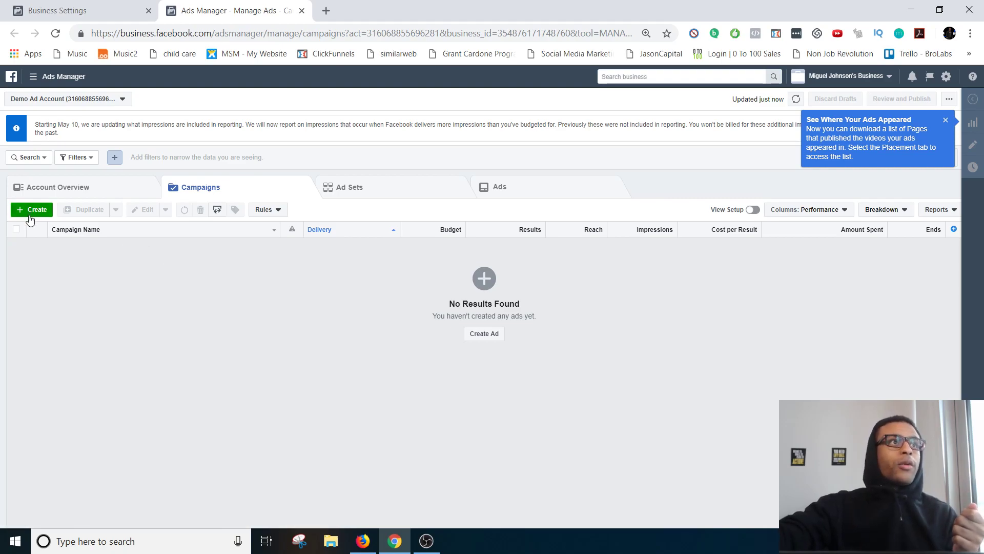
pyautogui.click(49, 212)
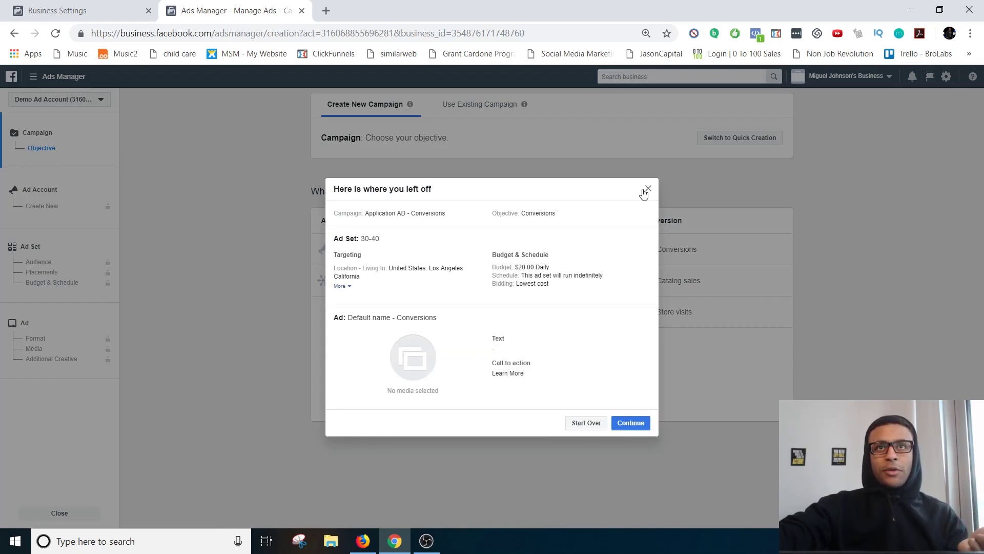
pyautogui.click(648, 189)
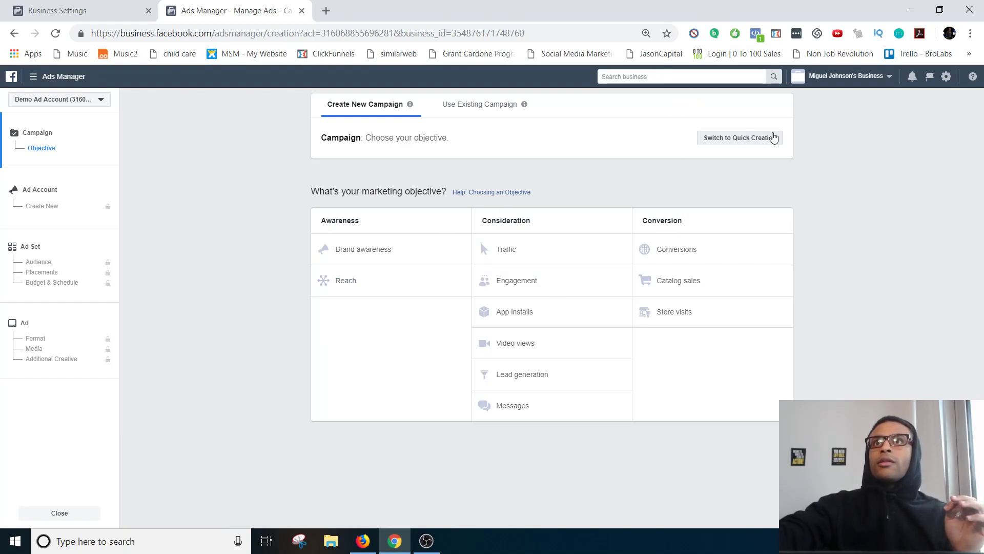
pyautogui.click(773, 137)
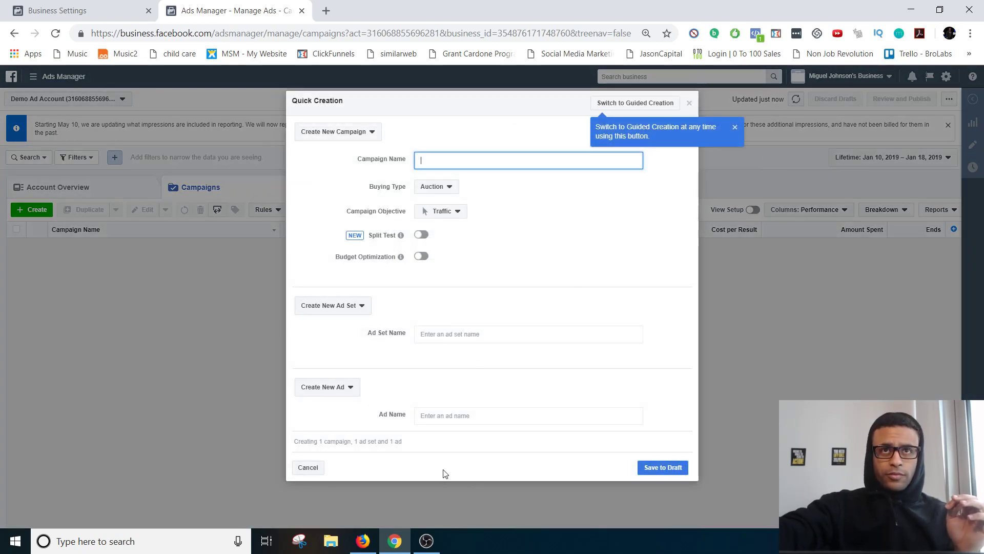
pyautogui.click(737, 127)
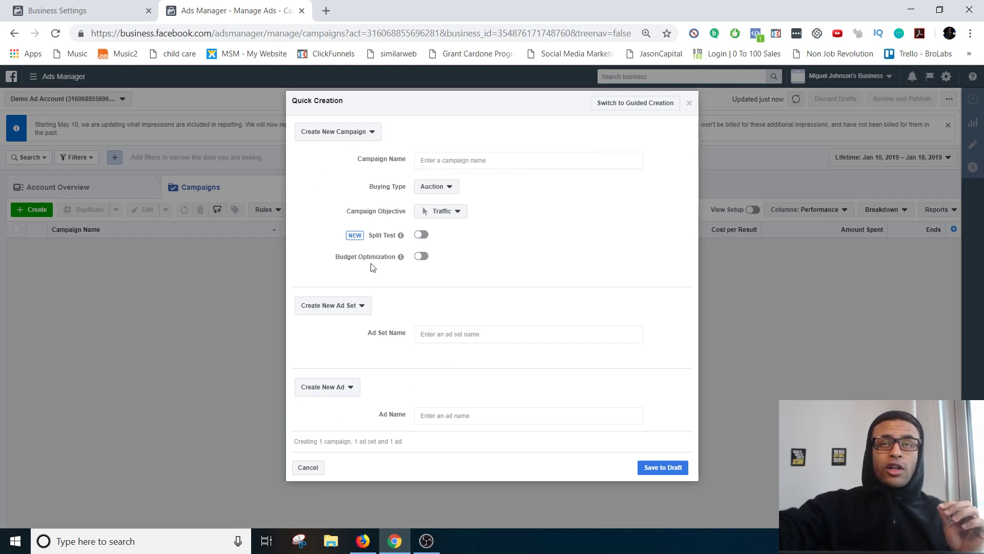
pyautogui.click(645, 105)
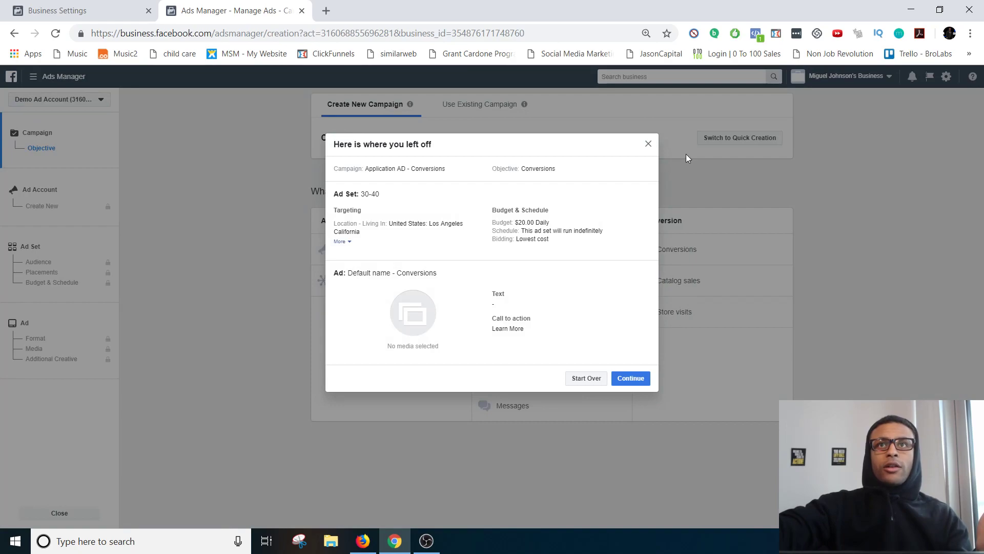
pyautogui.click(649, 146)
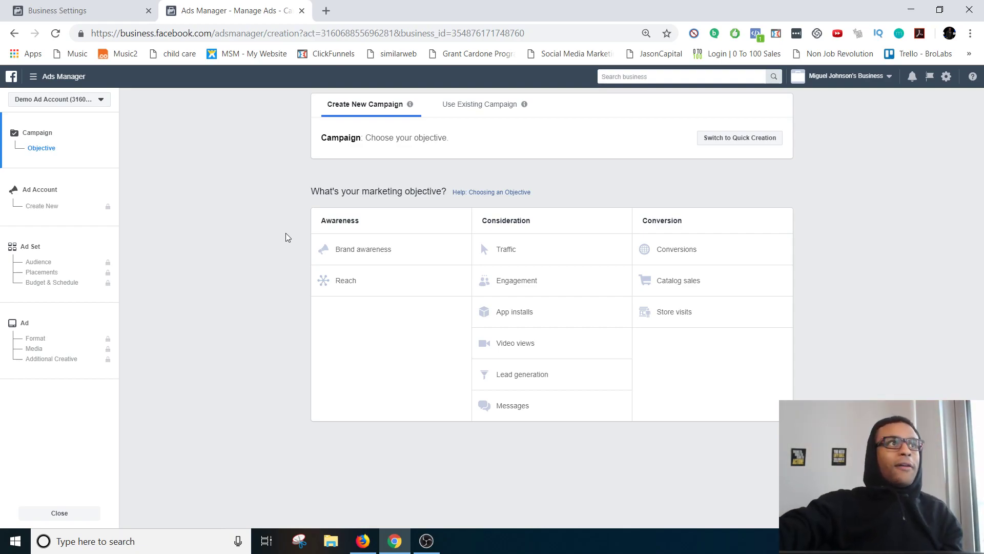
# Open File Explorer on the Documents folder
pyautogui.click(327, 542)
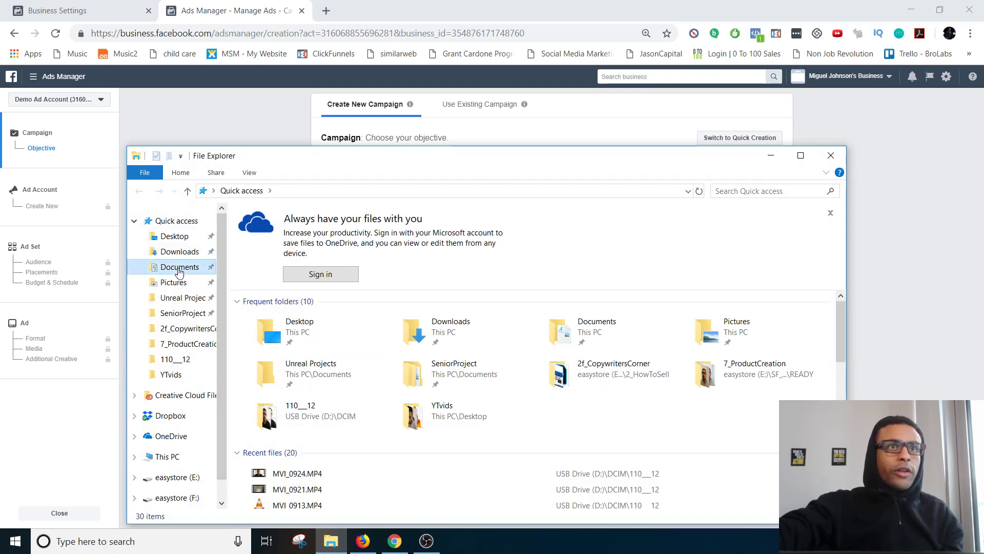
pyautogui.click(179, 268)
pyautogui.scroll(-1, 154, 327)
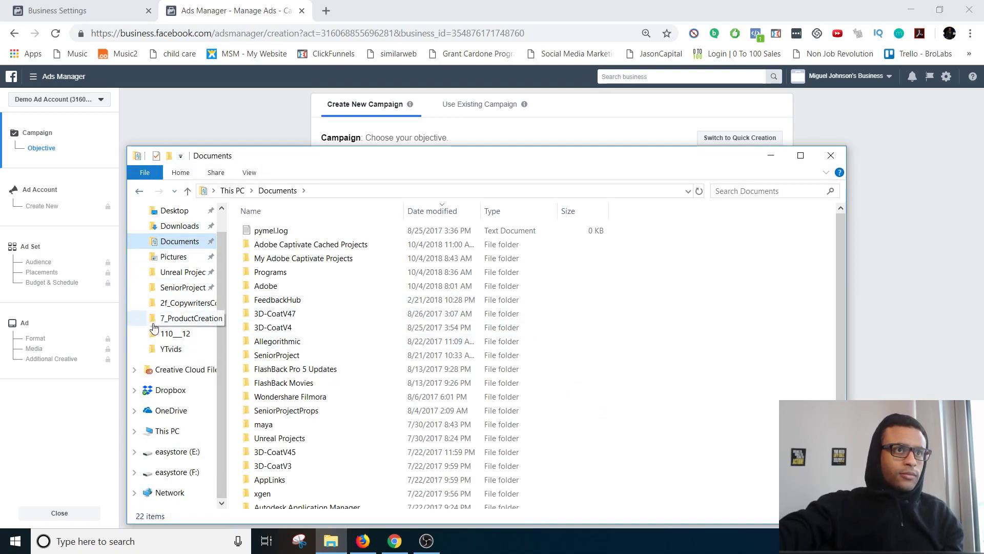
pyautogui.scroll(1, 154, 327)
# Create a folder named 'campaign' on the desktop
pyautogui.click(771, 155)
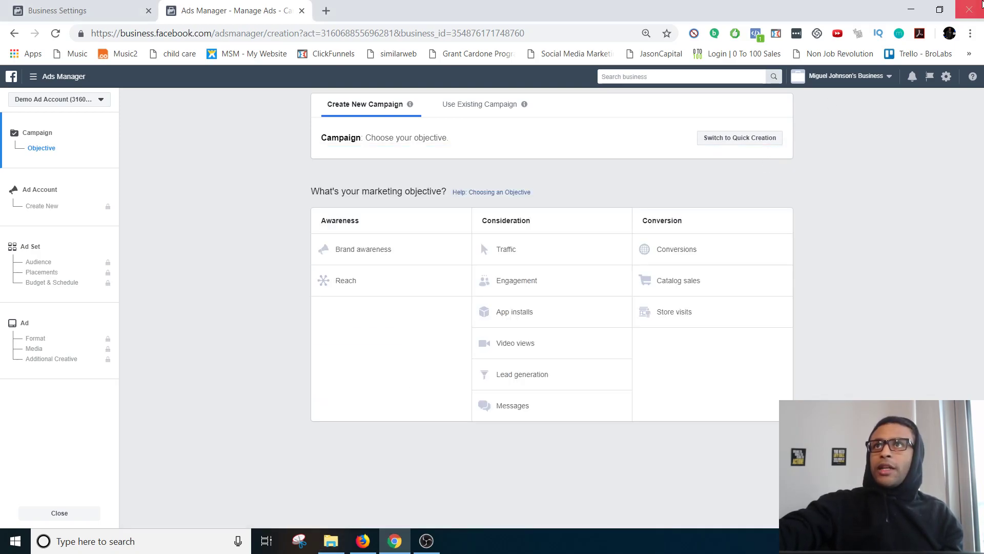
pyautogui.click(916, 11)
pyautogui.rightClick(501, 123)
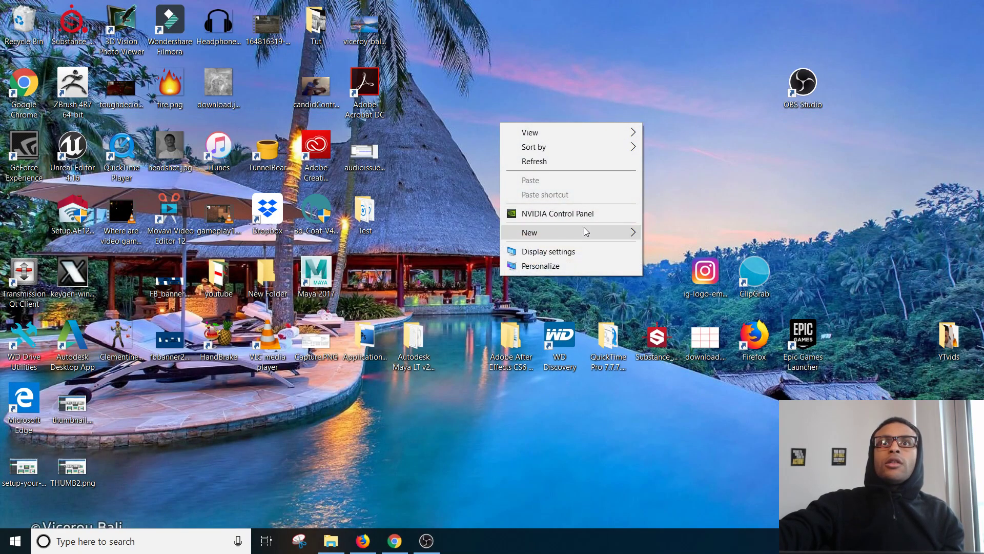
pyautogui.moveTo(586, 232)
pyautogui.click(659, 233)
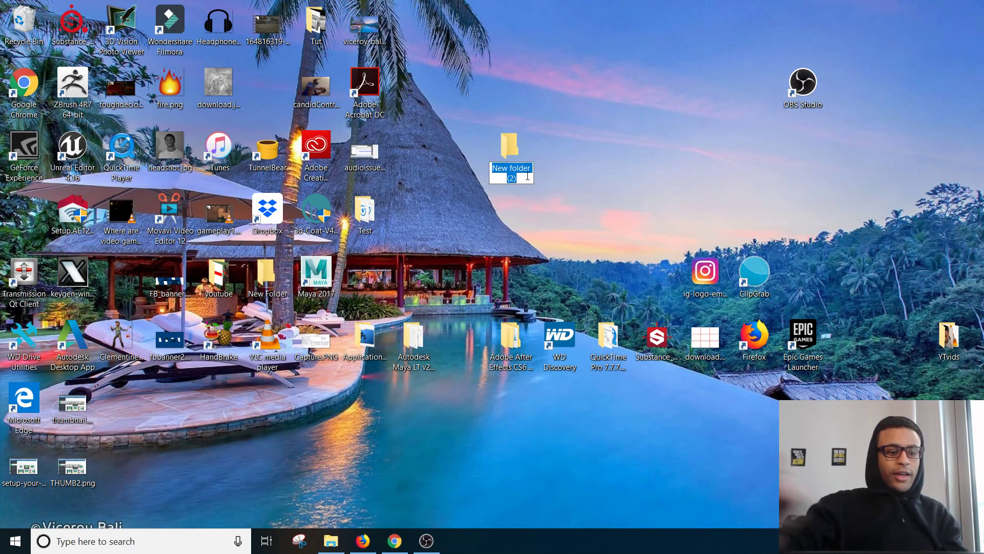
pyautogui.write('campaign')
pyautogui.press('Return')
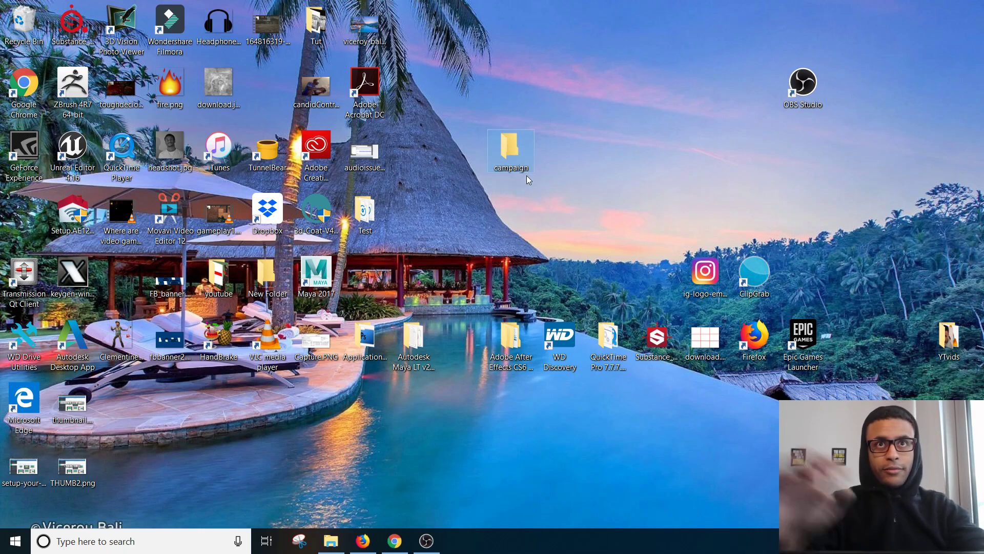
# Inside 'campaign', create a folder named 'ad set'
pyautogui.doubleClick(517, 158)
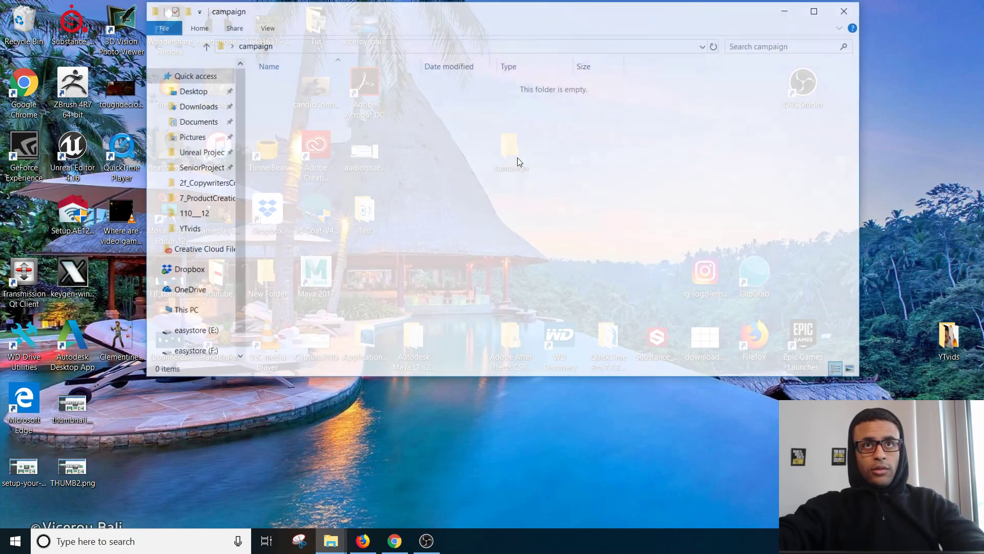
pyautogui.rightClick(439, 124)
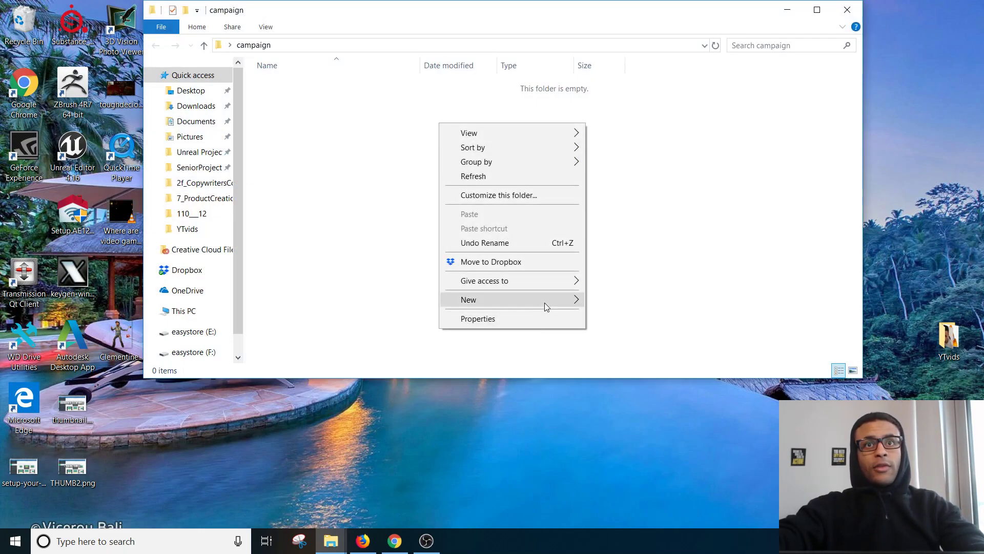
pyautogui.moveTo(549, 302)
pyautogui.click(621, 303)
pyautogui.write('a')
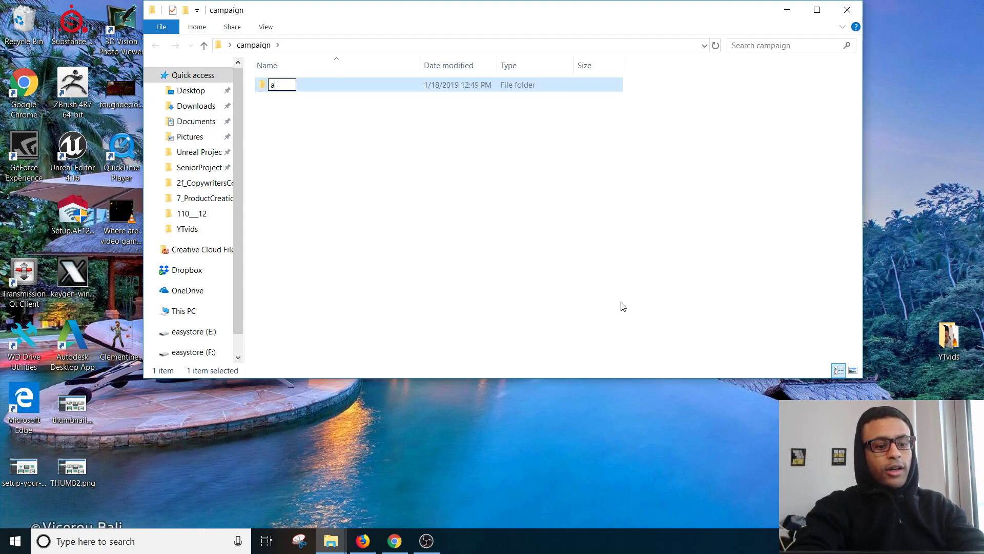
pyautogui.write('d set')
pyautogui.press('Return')
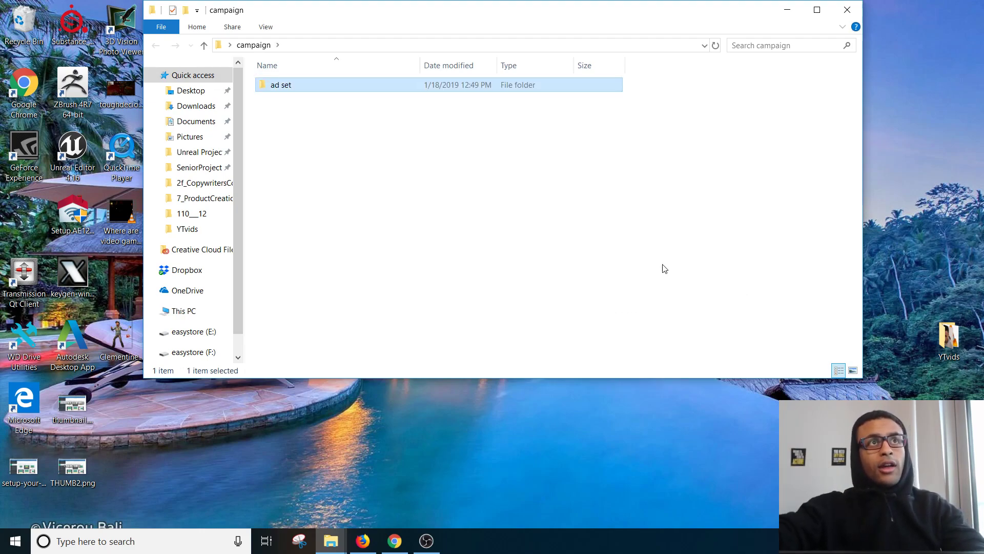
# Paste several copies of the 'ad set' folder into 'campaign'
pyautogui.rightClick(331, 90)
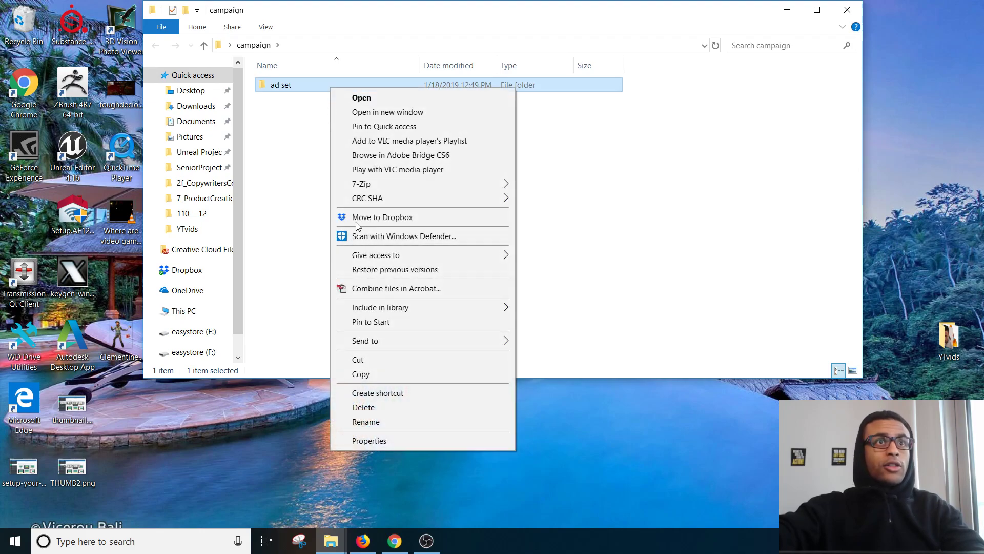
pyautogui.click(645, 203)
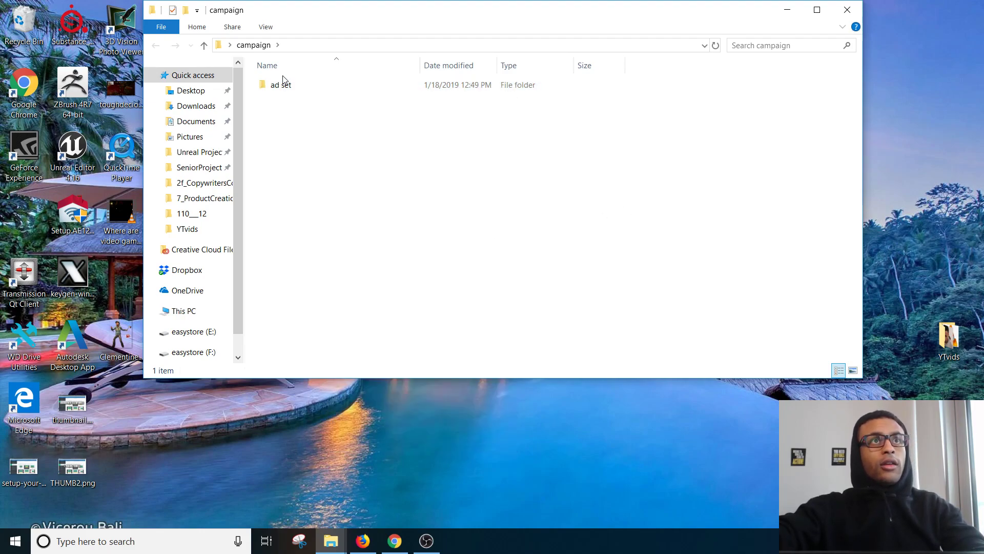
pyautogui.click(285, 89)
pyautogui.hotkey('ctrl', 'v')
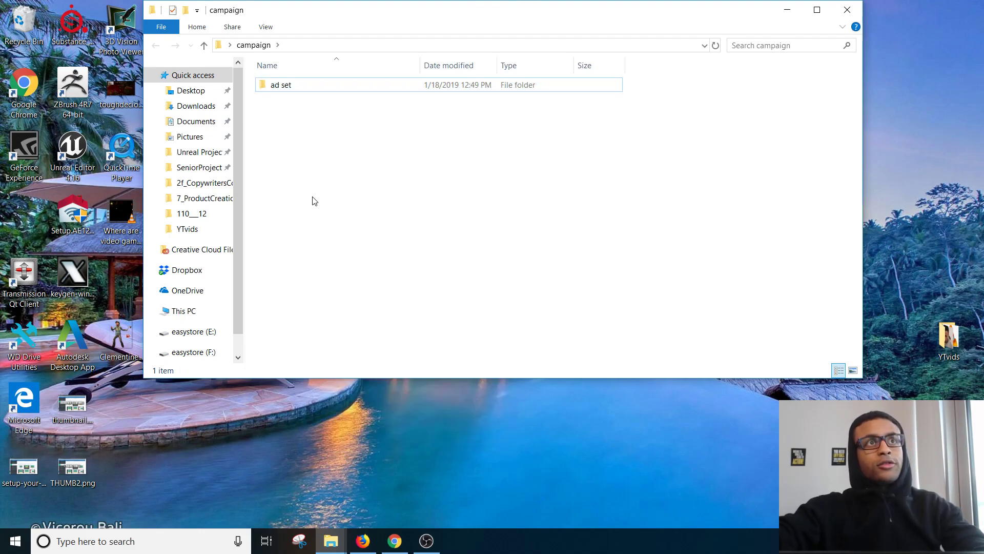
pyautogui.hotkey('ctrl', 'v')
pyautogui.hotkey('ctrl', 'v')
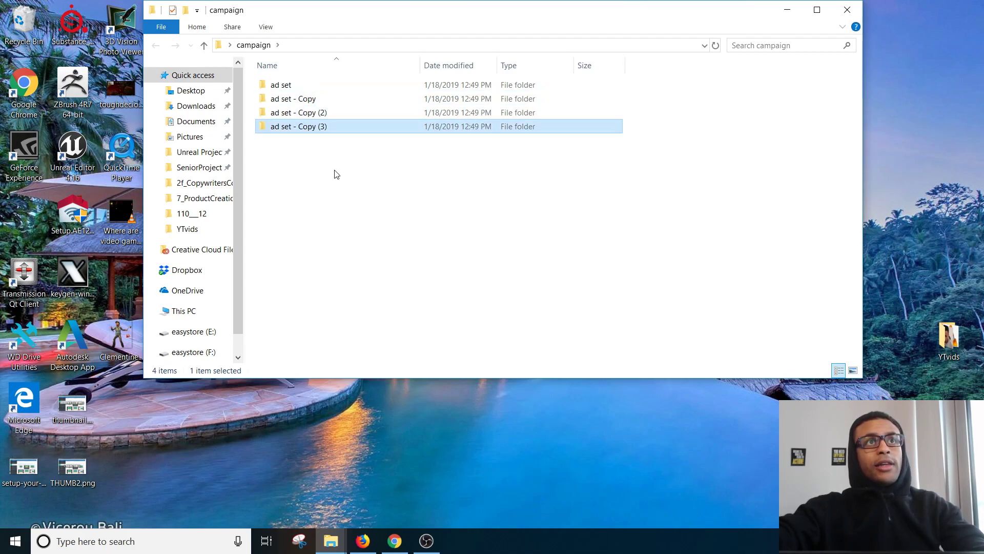
pyautogui.hotkey('ctrl', 'v')
# Inside the original 'ad set' folder, create an 'ad' subfolder and paste copies of it
pyautogui.doubleClick(320, 85)
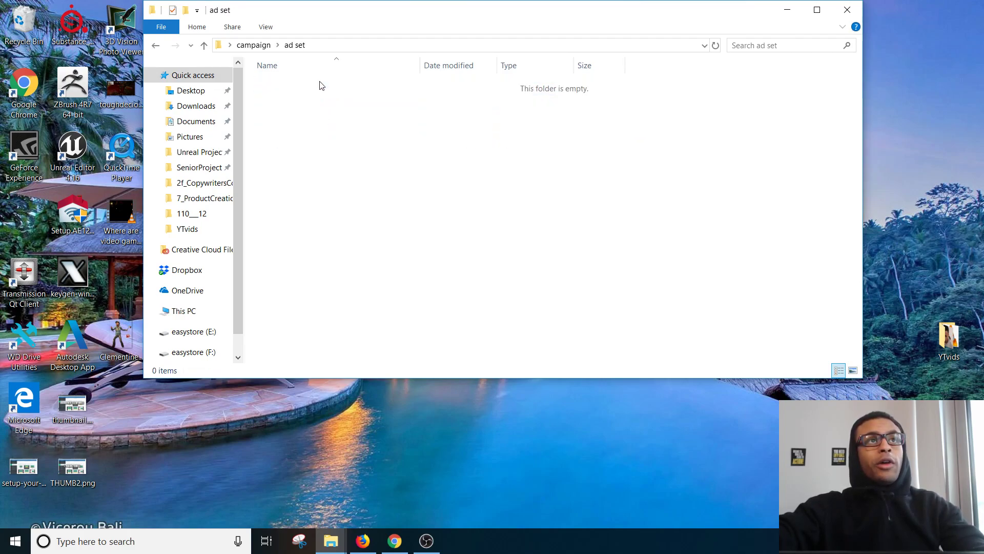
pyautogui.rightClick(318, 141)
pyautogui.moveTo(431, 323)
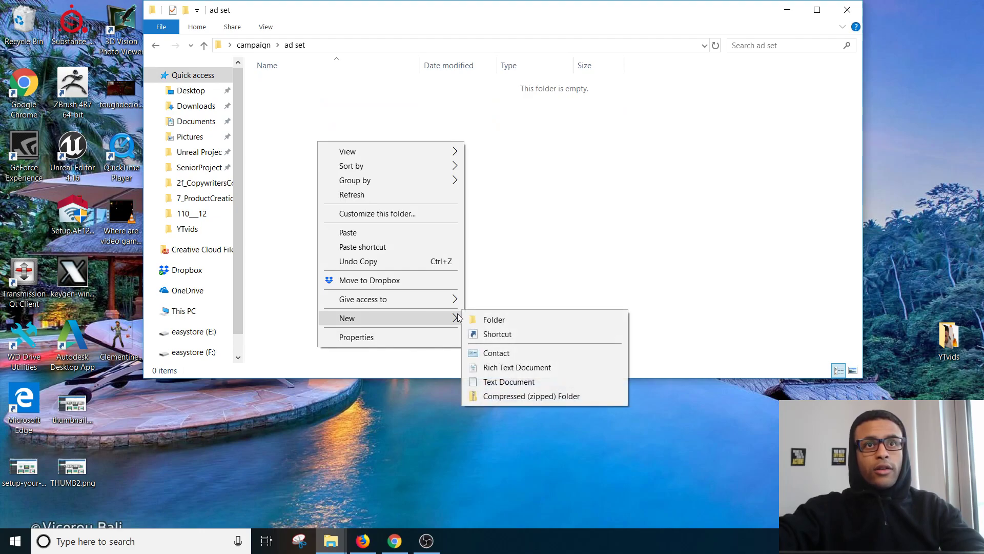
pyautogui.click(484, 321)
pyautogui.write('ad')
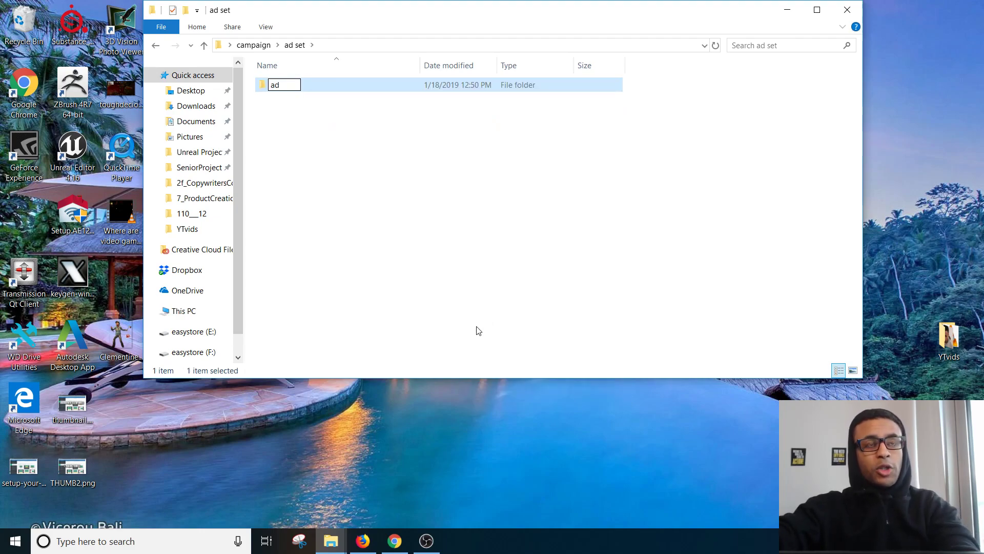
pyautogui.press('Return')
pyautogui.click(332, 92)
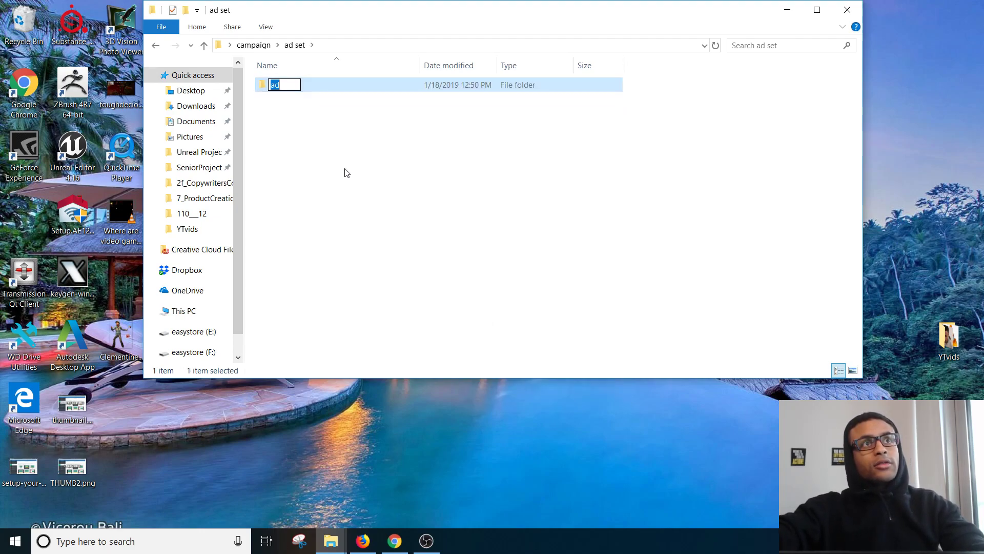
pyautogui.click(345, 170)
pyautogui.click(352, 92)
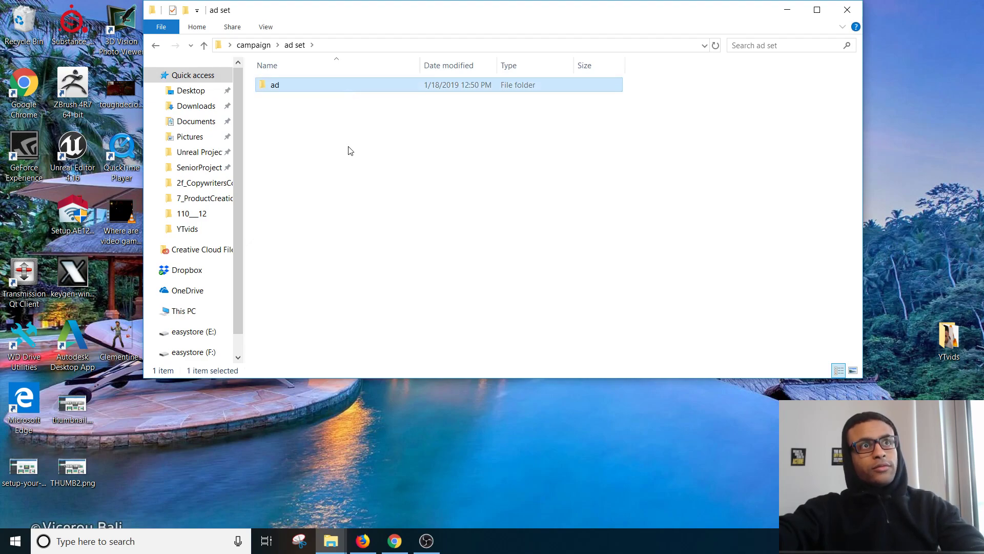
pyautogui.hotkey('ctrl', 'c')
pyautogui.hotkey('ctrl', 'v')
pyautogui.hotkey('ctrl', 'v')
pyautogui.hotkey('ctrl', 'v')
pyautogui.hotkey('ctrl', 'v')
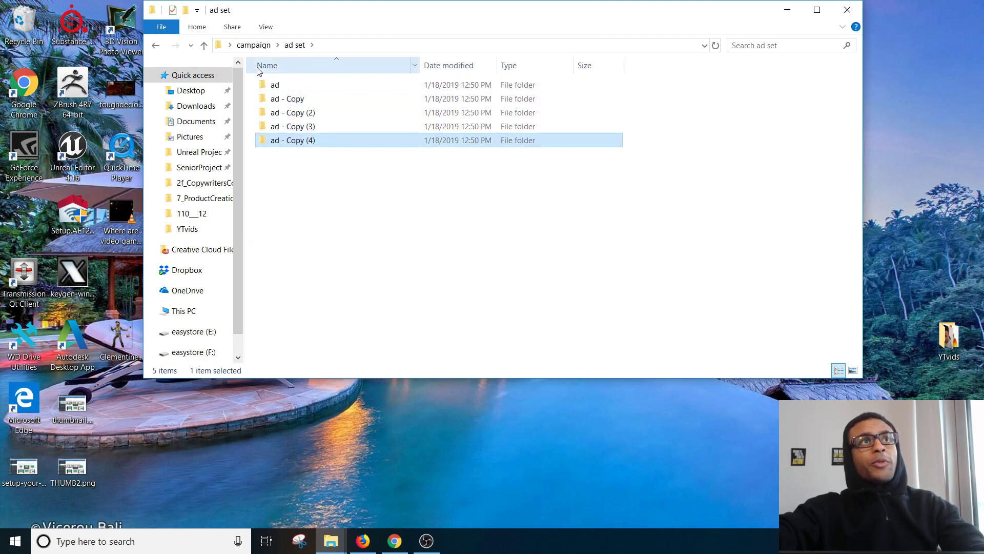
# Paste the 'ad' folder into 'ad set - Copy' and return to the campaign folder
pyautogui.click(259, 45)
pyautogui.doubleClick(281, 98)
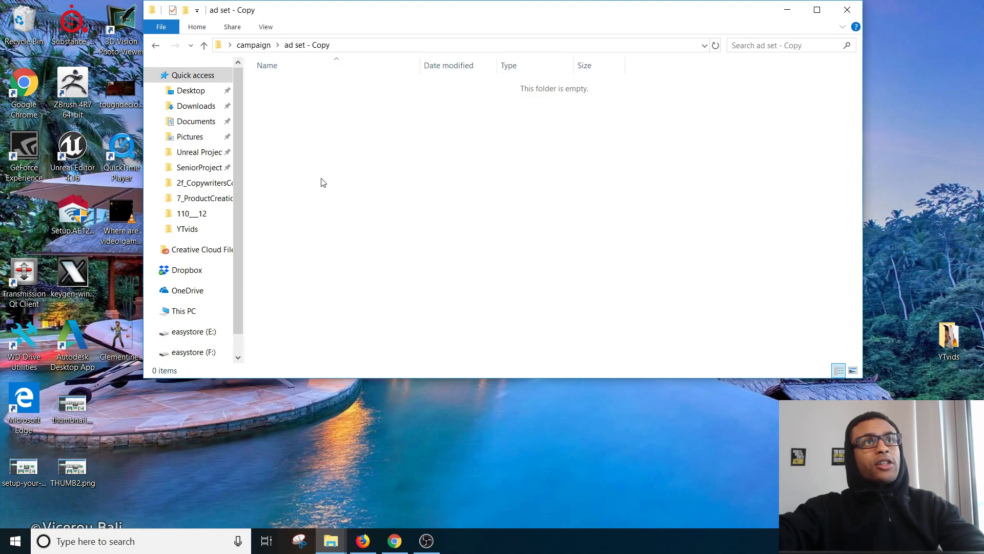
pyautogui.hotkey('ctrl', 'v')
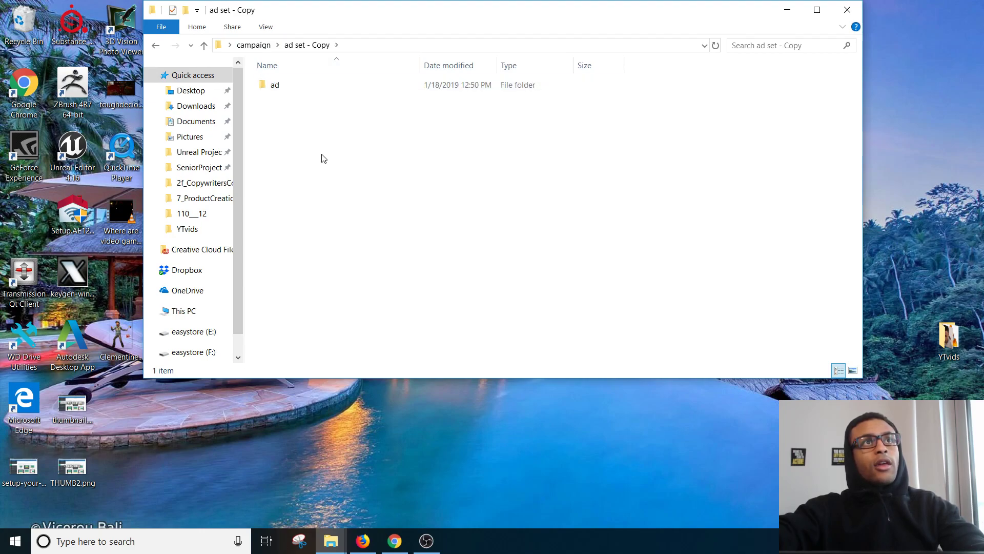
pyautogui.hotkey('ctrl', 'a')
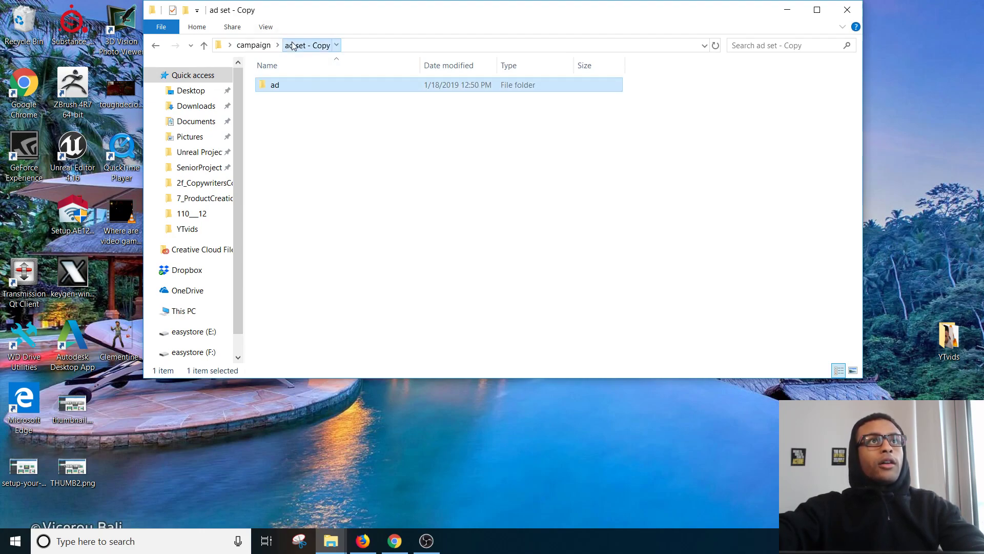
pyautogui.click(252, 45)
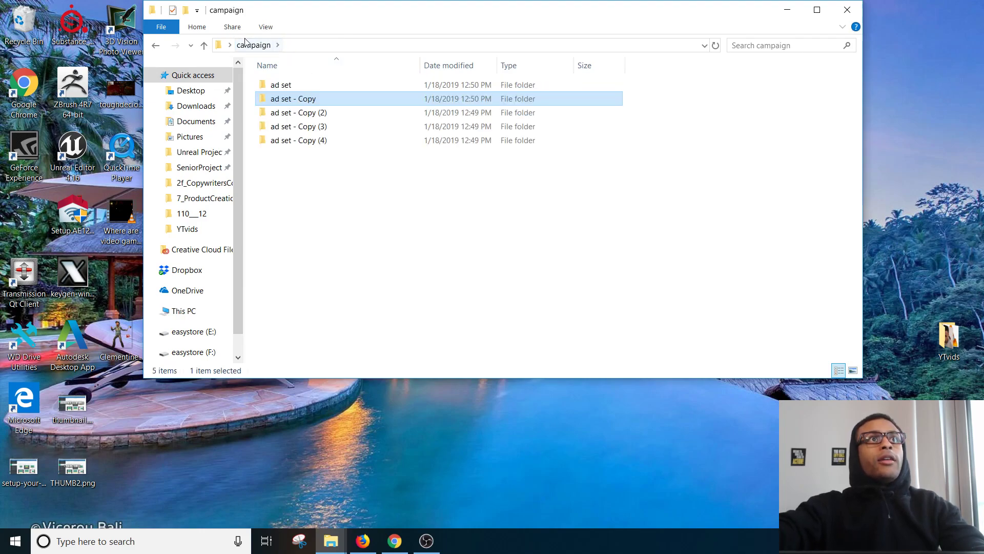
pyautogui.click(246, 44)
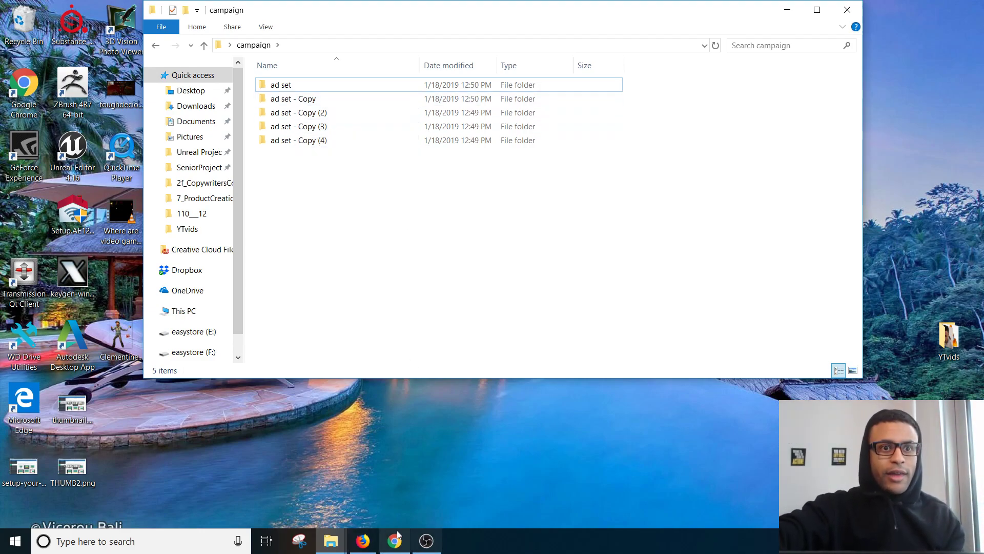
pyautogui.click(395, 547)
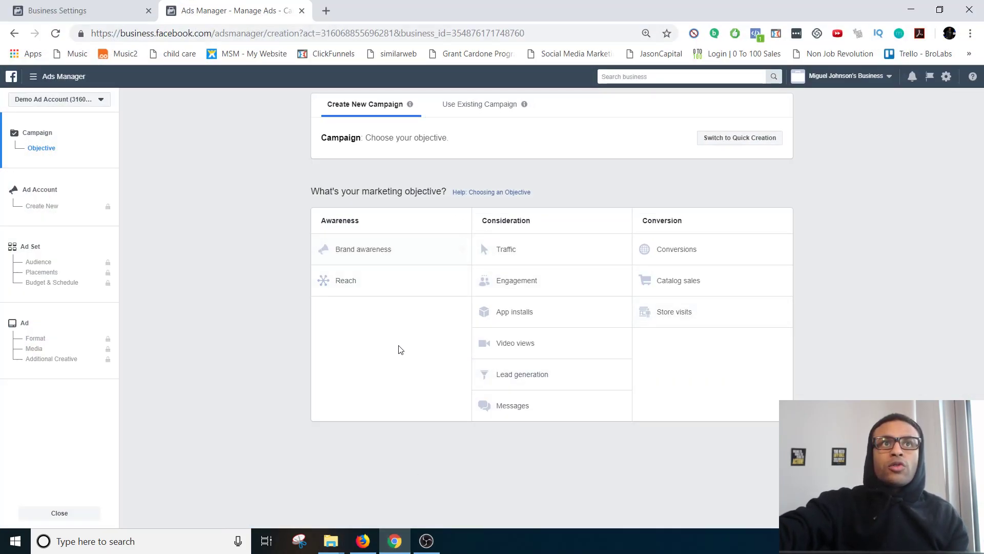
pyautogui.moveTo(369, 192); pyautogui.dragTo(449, 192)
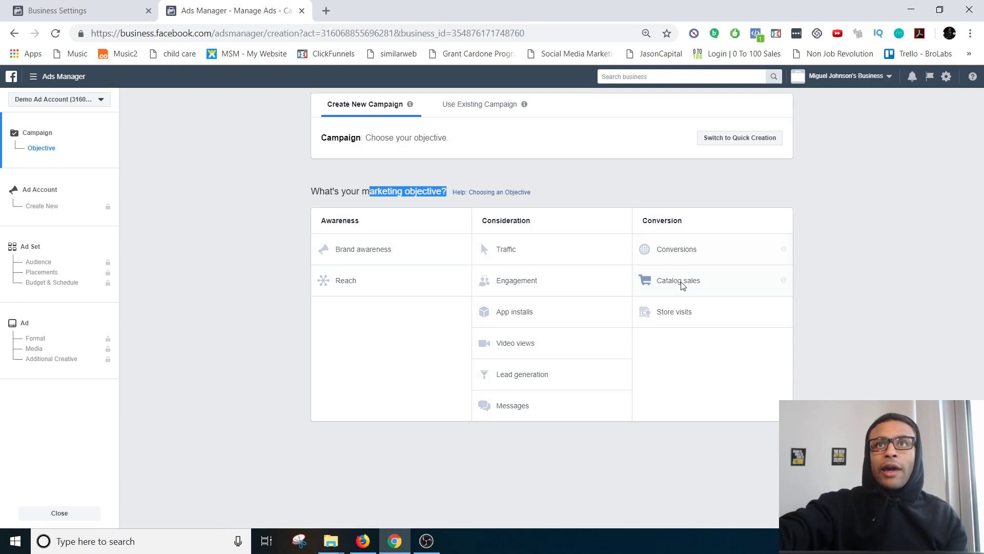
pyautogui.click(235, 262)
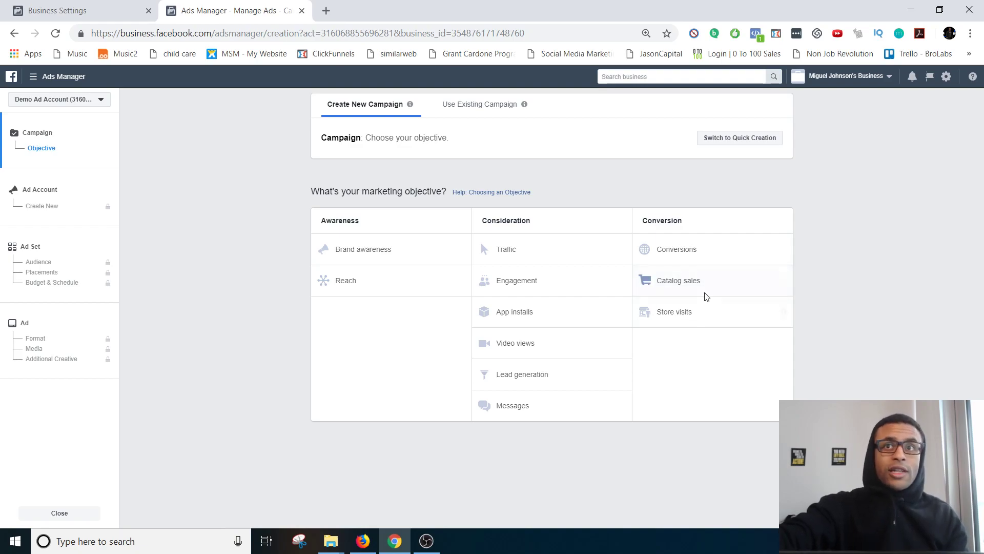
# Pick the Conversions objective and prefix the campaign name to read 'APPLICATION - Conversions'
pyautogui.click(696, 255)
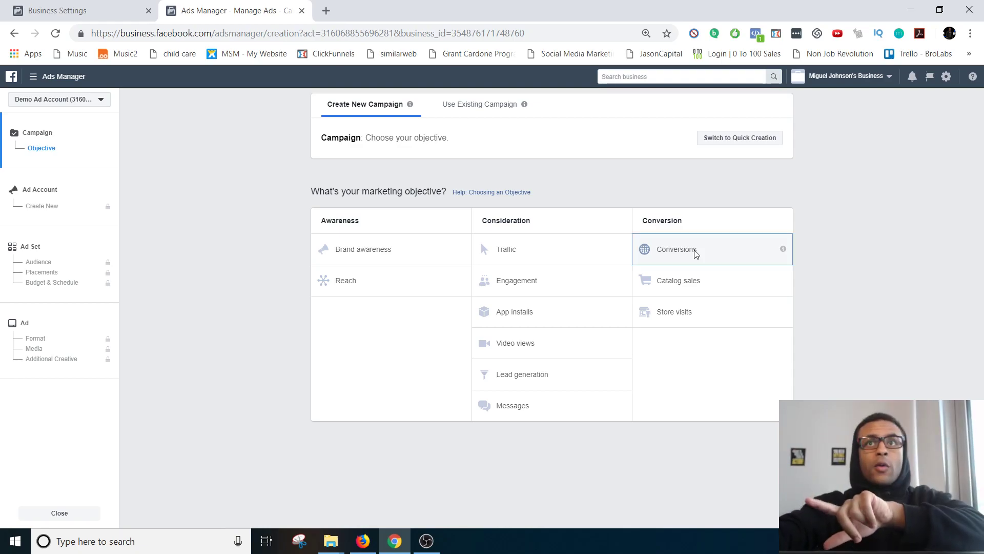
pyautogui.scroll(-1, 694, 254)
pyautogui.scroll(-3, 358, 377)
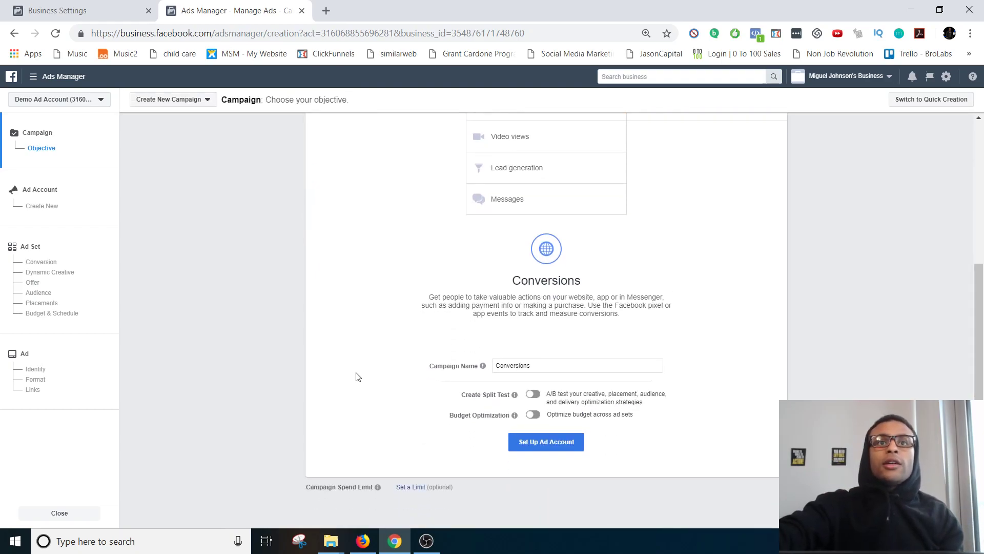
pyautogui.click(548, 369)
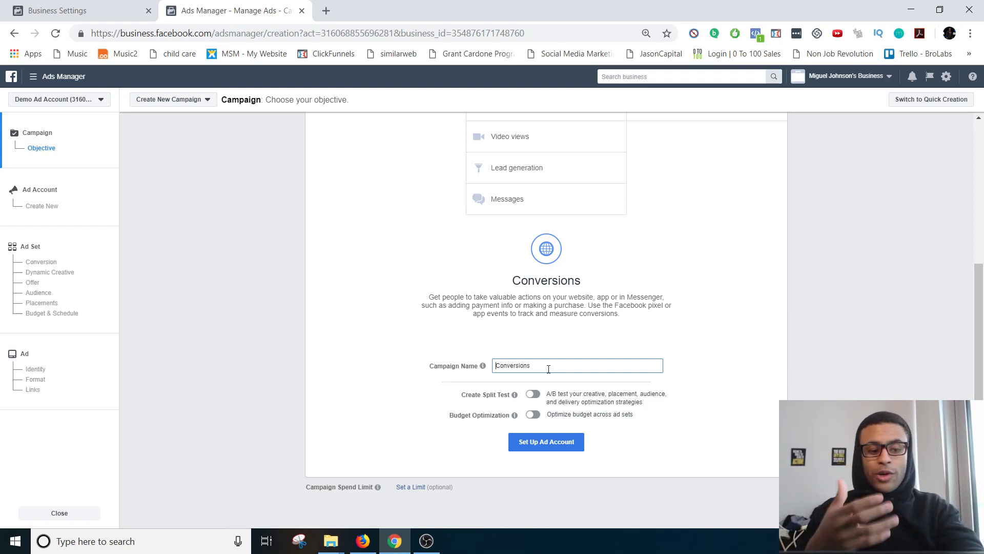
pyautogui.press('Home')
pyautogui.write('APP')
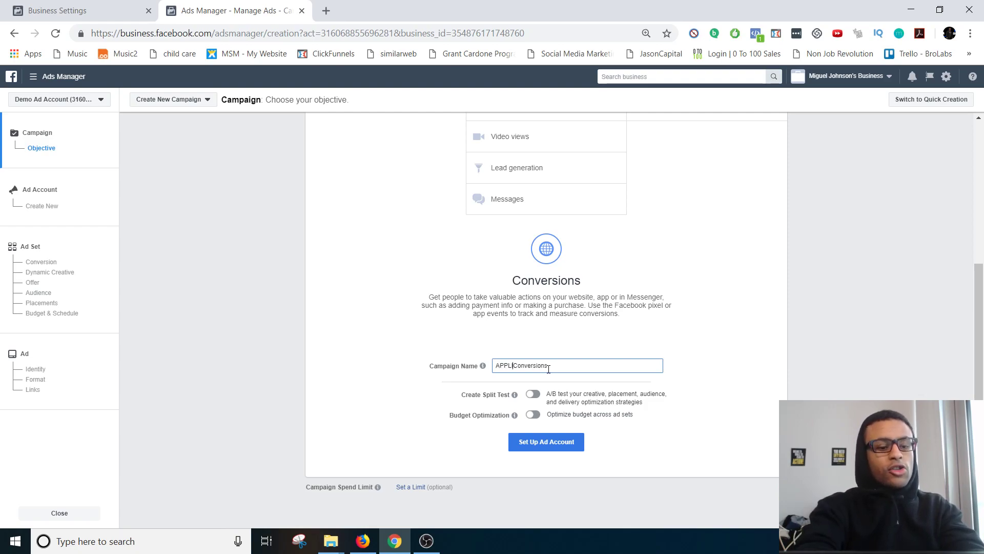
pyautogui.write('L')
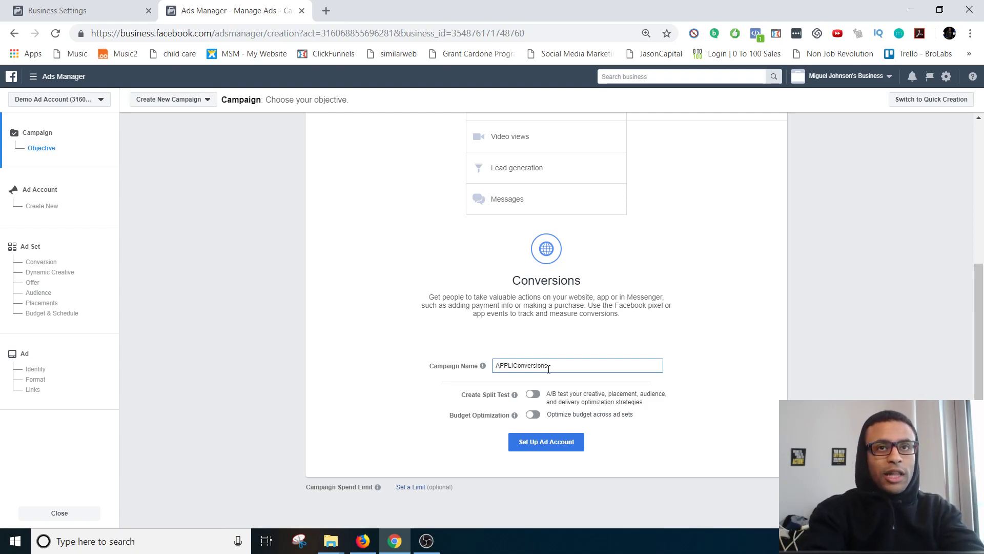
pyautogui.write('ICATION')
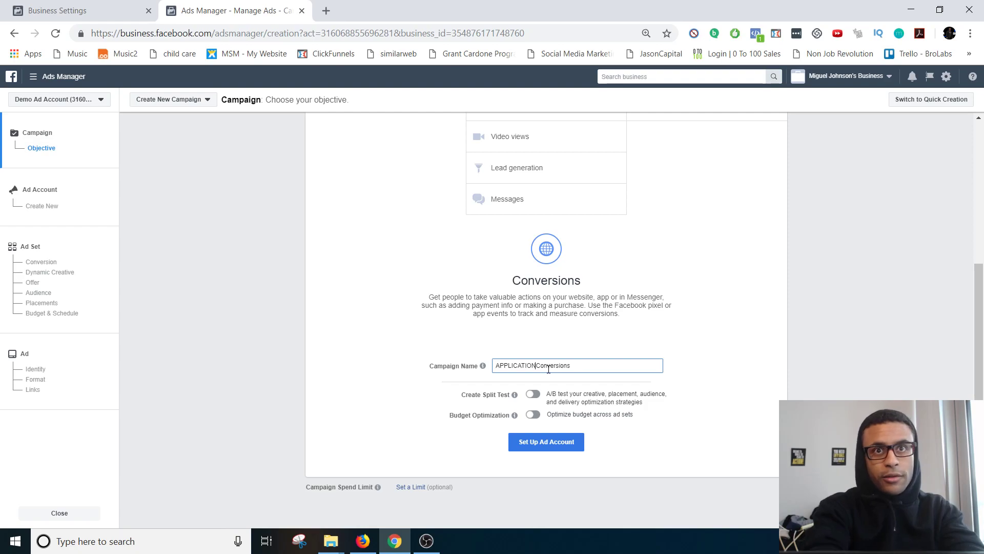
pyautogui.write(' -')
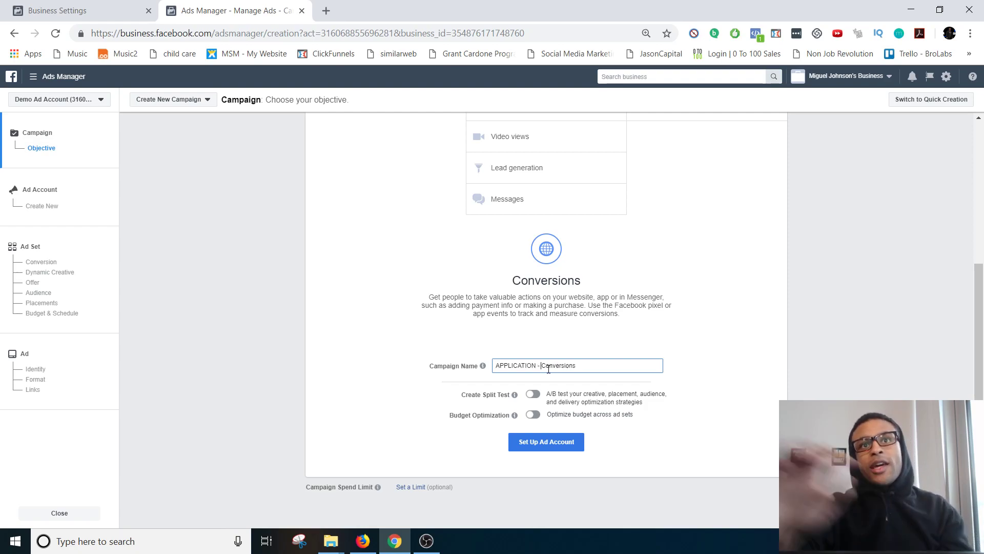
pyautogui.moveTo(584, 365); pyautogui.dragTo(540, 365)
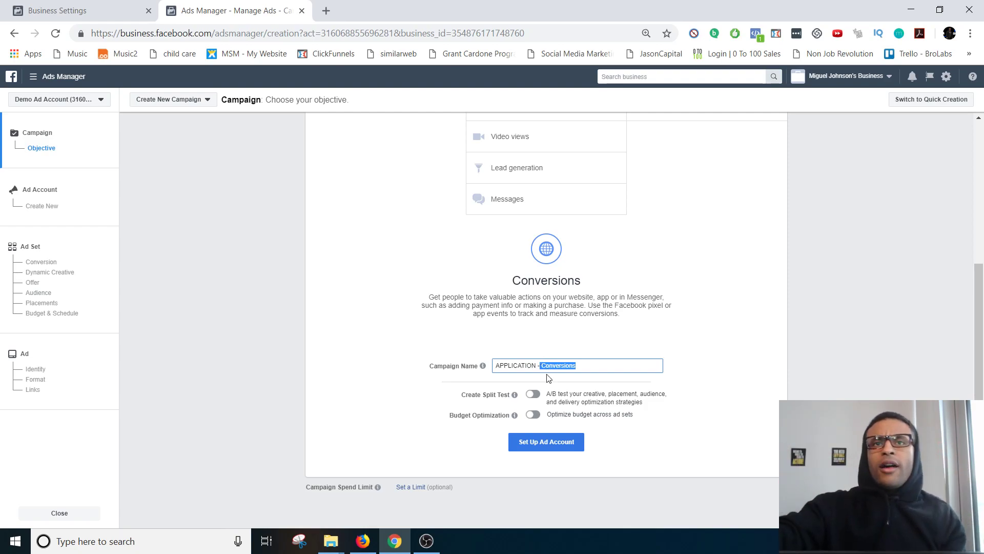
pyautogui.click(911, 380)
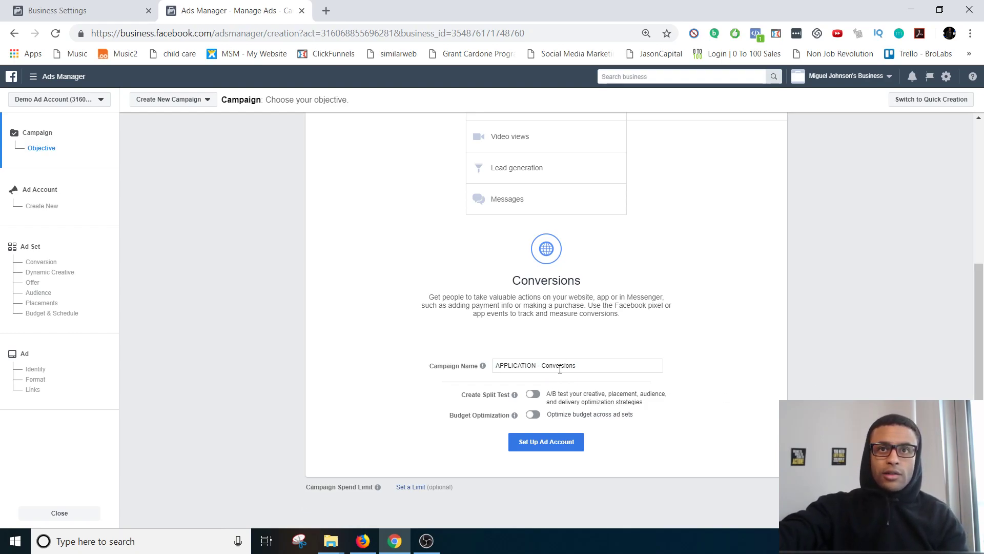
pyautogui.click(555, 443)
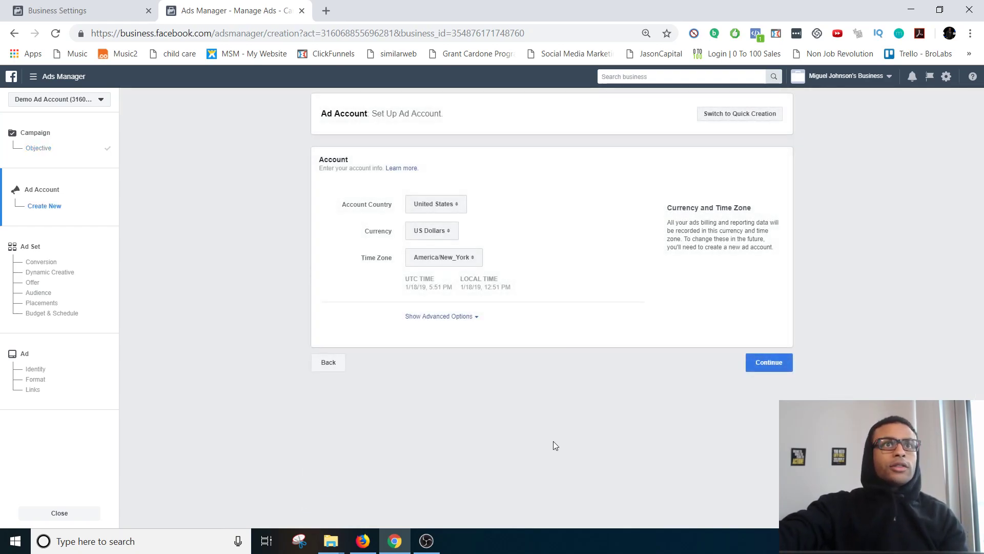
pyautogui.click(789, 368)
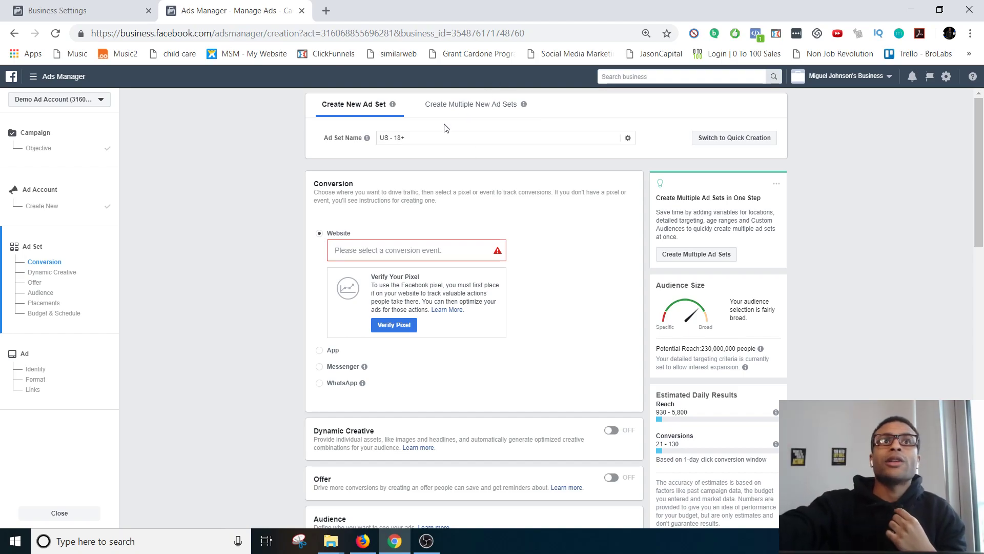
pyautogui.tripleClick(417, 134)
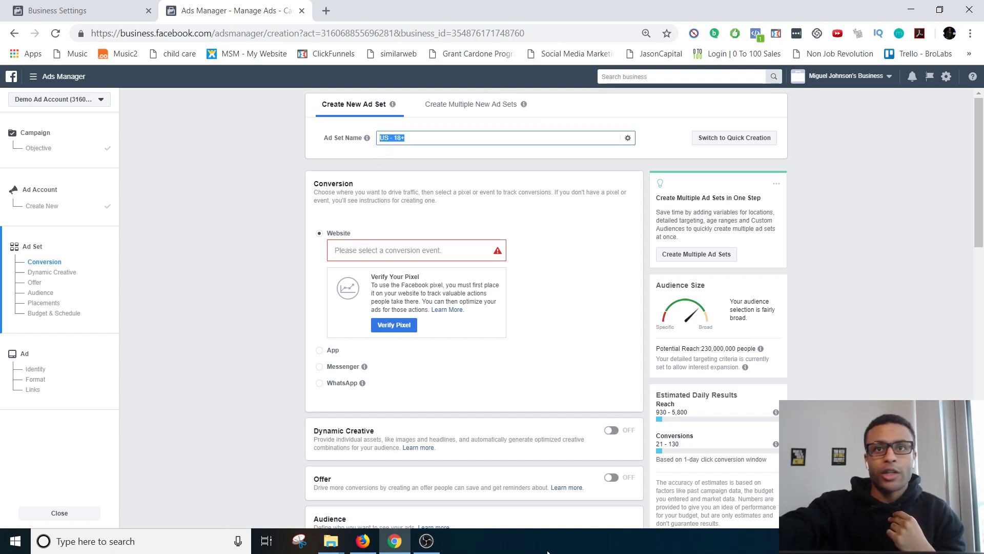
pyautogui.moveTo(348, 250)
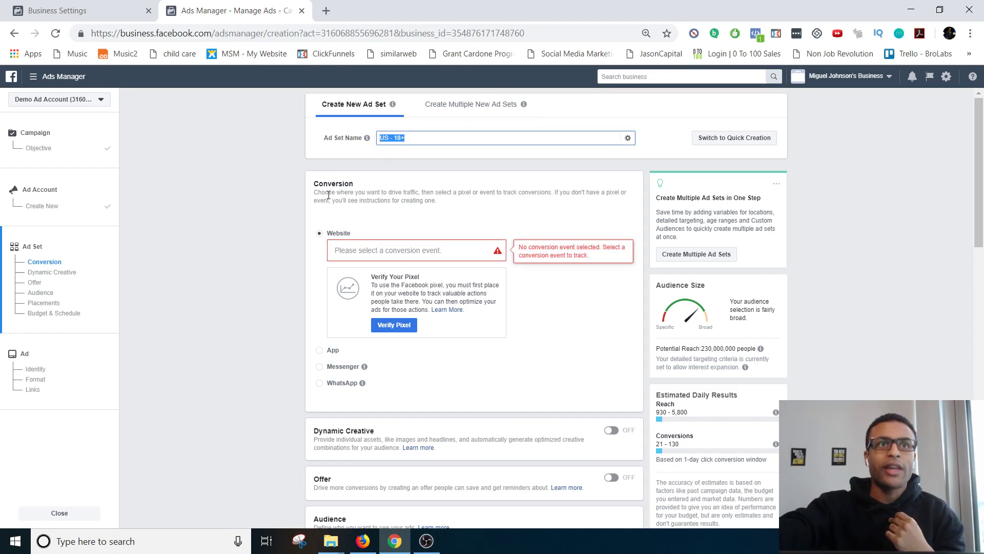
pyautogui.click(369, 250)
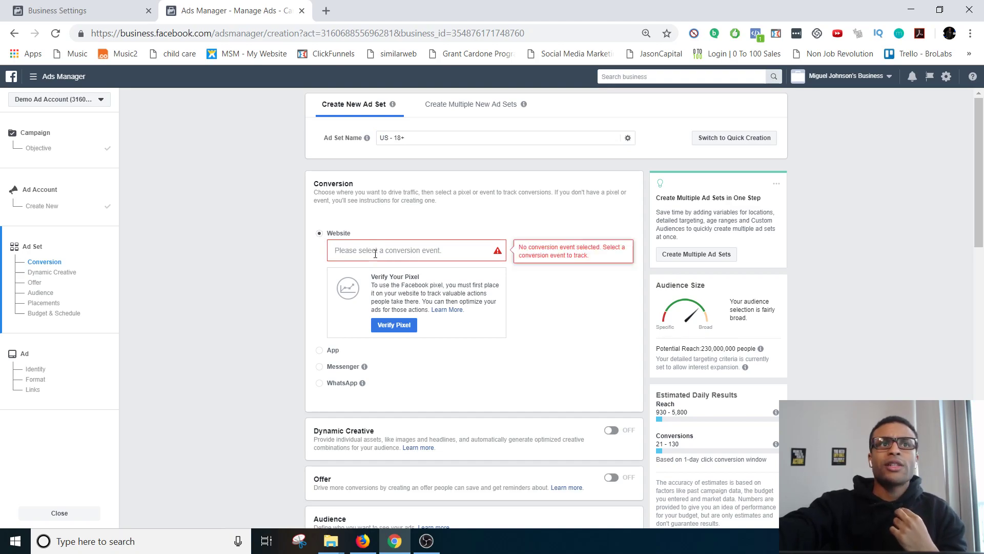
# Choose Submit Application from the pixel conversion event list
pyautogui.click(375, 251)
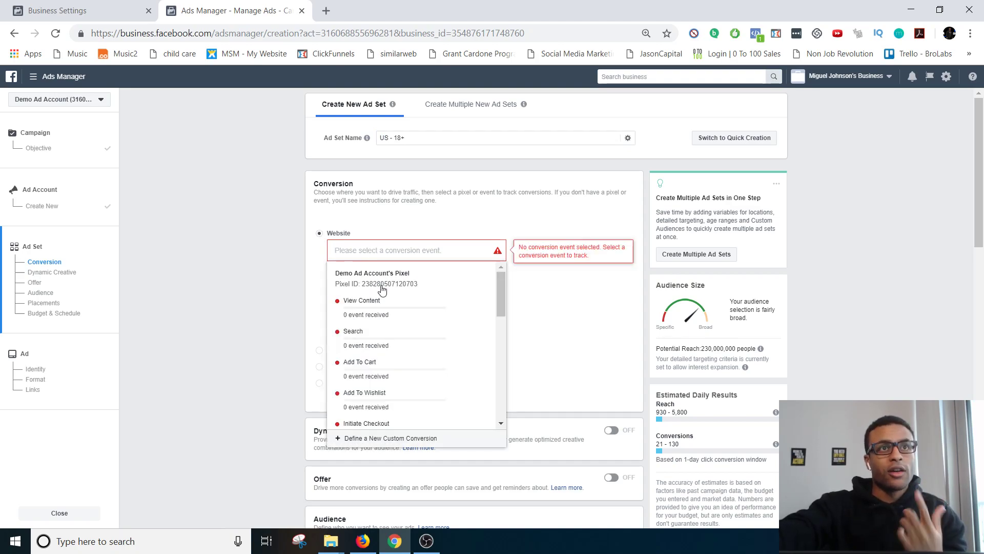
pyautogui.click(401, 251)
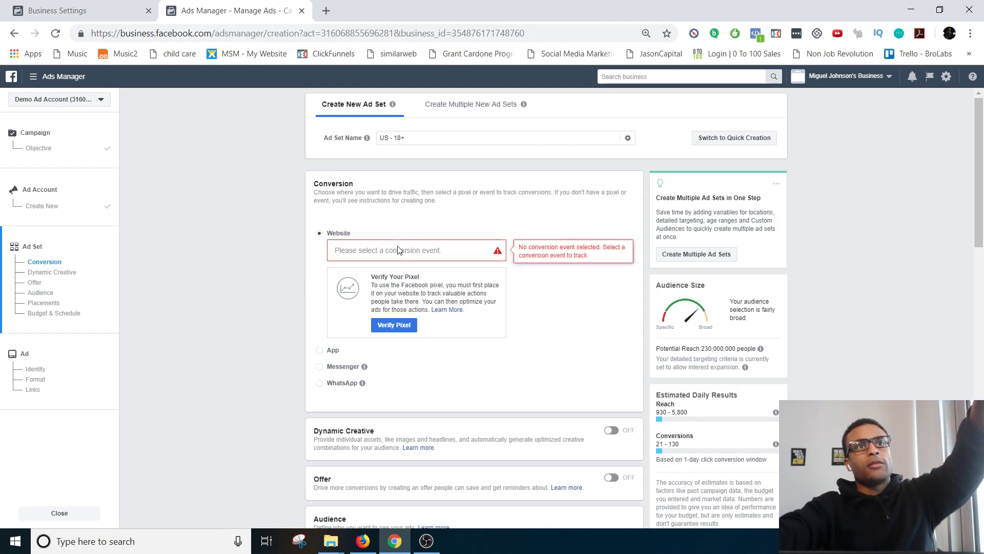
pyautogui.click(403, 258)
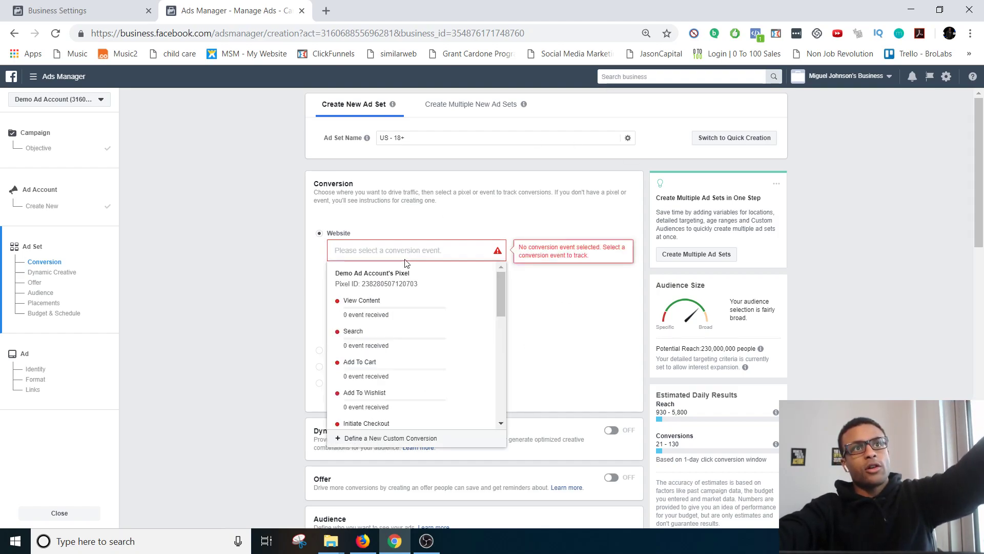
pyautogui.scroll(-5, 390, 359)
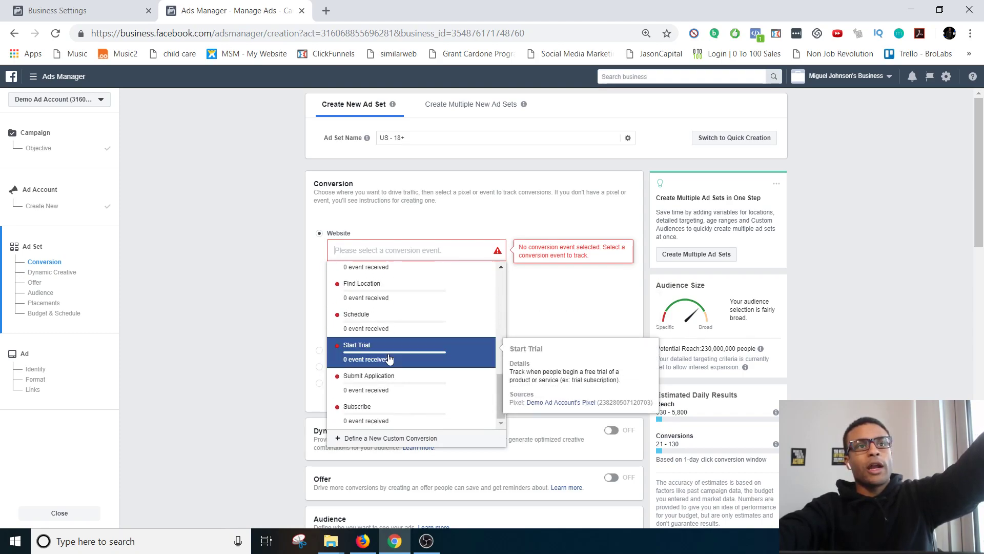
pyautogui.scroll(10, 391, 349)
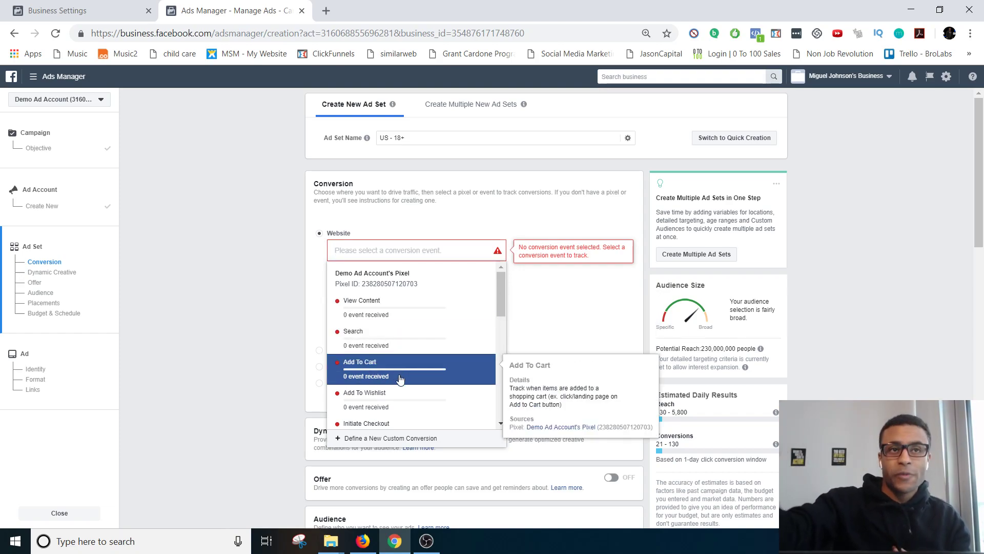
pyautogui.scroll(-3, 428, 365)
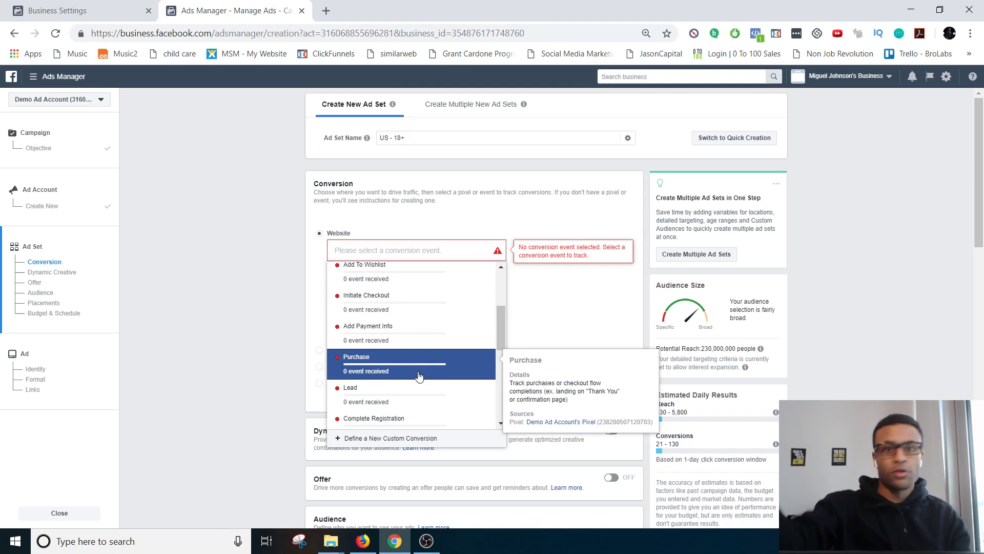
pyautogui.scroll(-2, 420, 376)
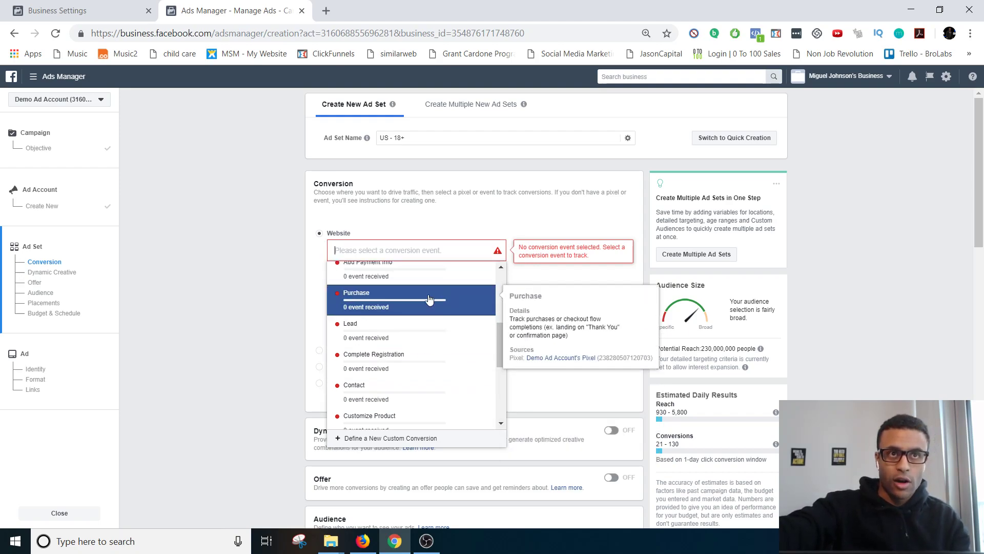
pyautogui.scroll(-4, 429, 300)
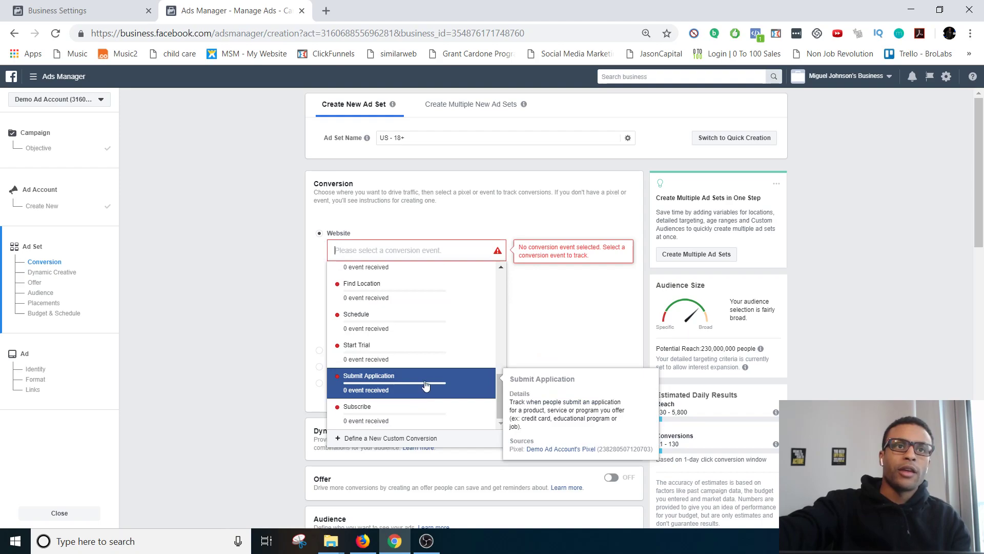
pyautogui.click(394, 391)
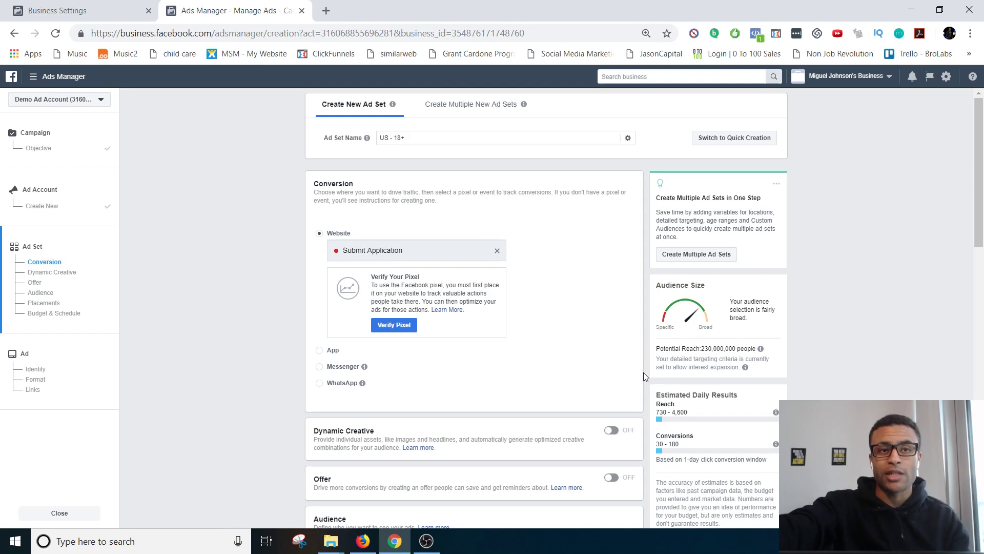
pyautogui.scroll(-7, 644, 372)
pyautogui.scroll(6, 574, 371)
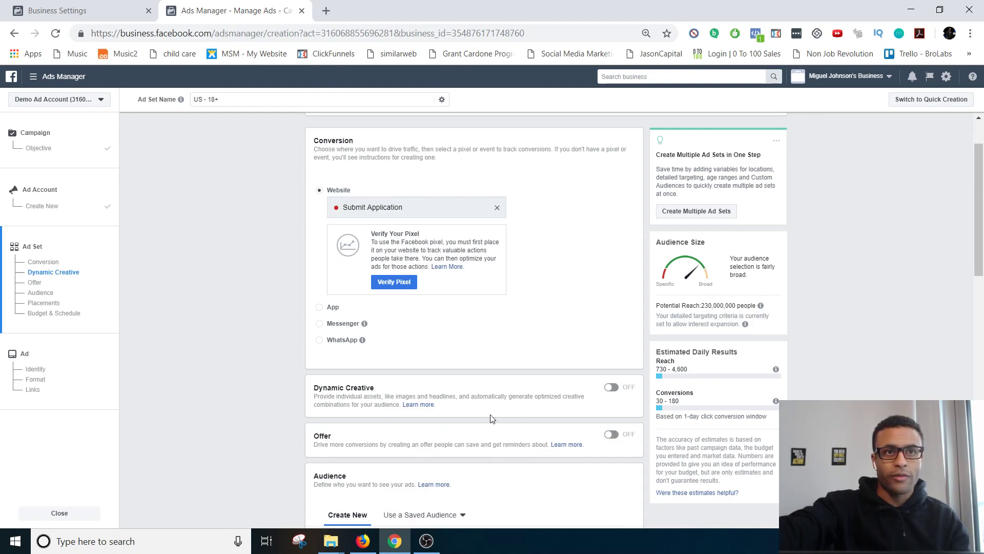
pyautogui.scroll(-4, 491, 418)
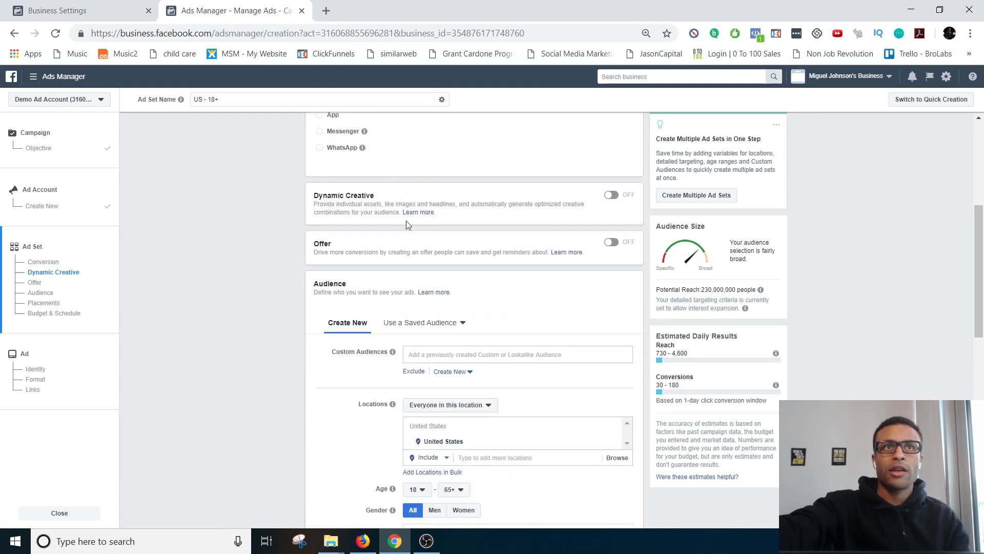
pyautogui.scroll(-3, 466, 302)
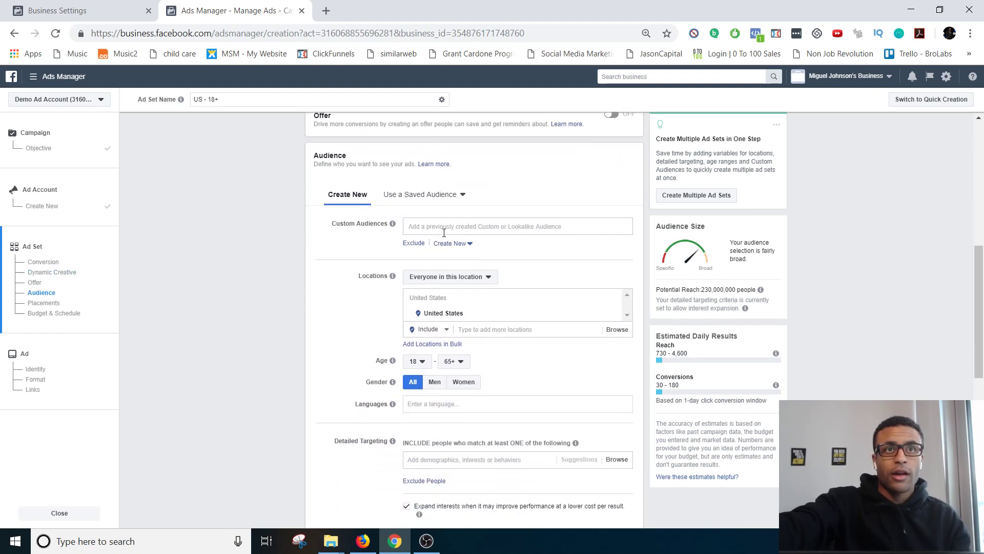
pyautogui.click(418, 225)
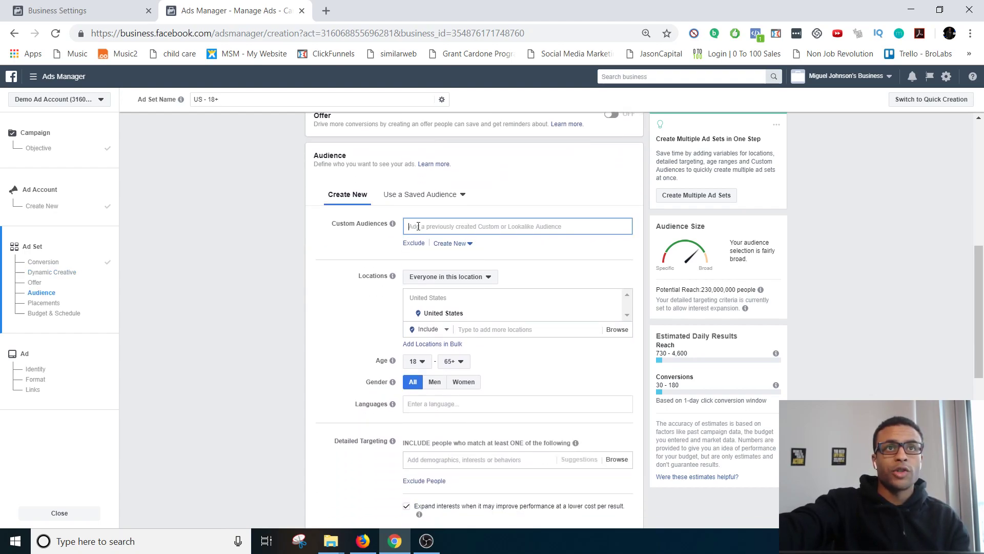
pyautogui.click(436, 251)
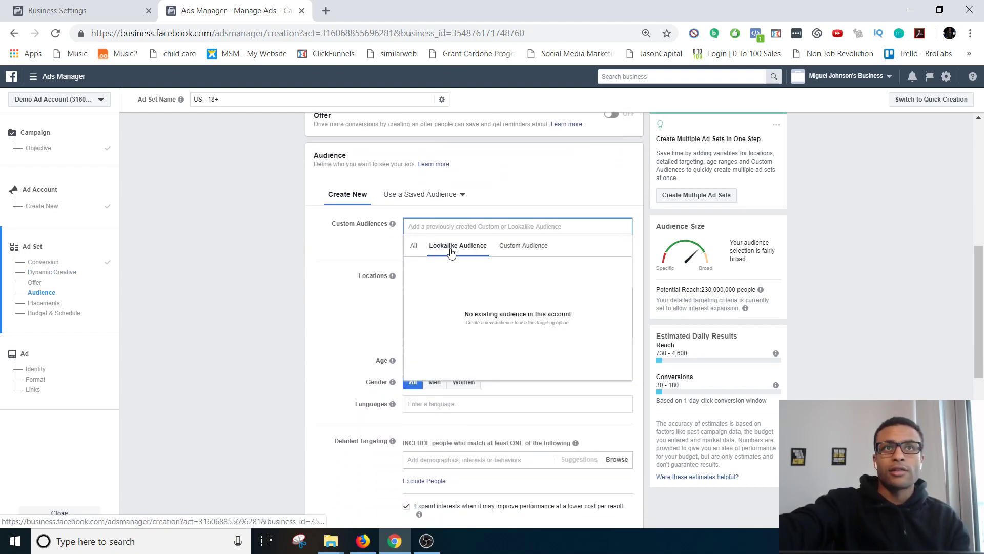
pyautogui.click(509, 251)
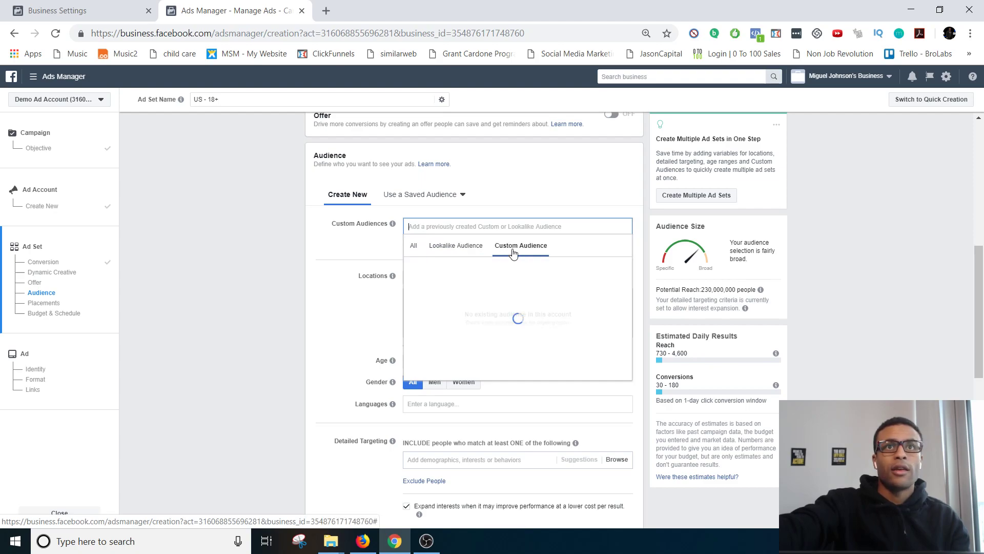
pyautogui.click(303, 222)
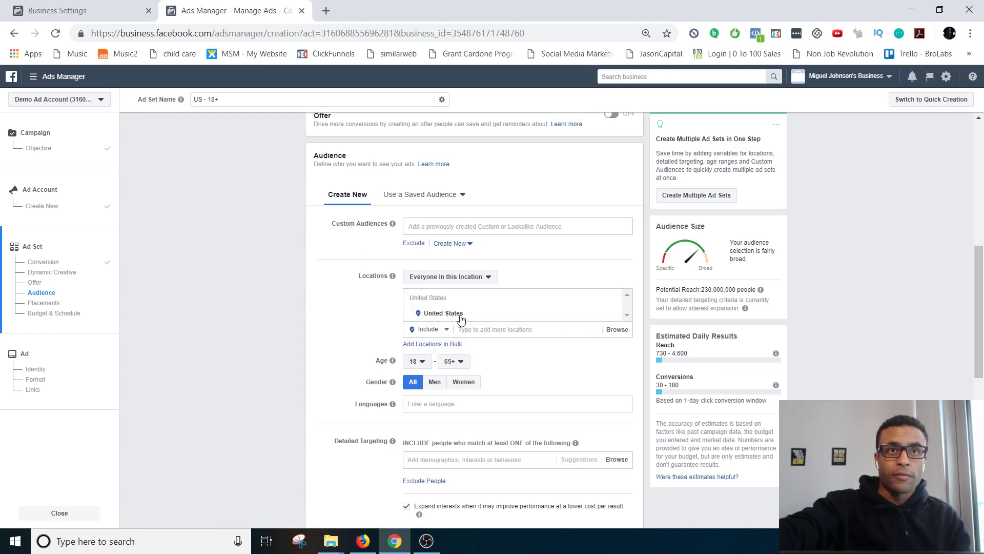
# Target people living in Los Angeles, California (city only), replacing United States
pyautogui.click(473, 286)
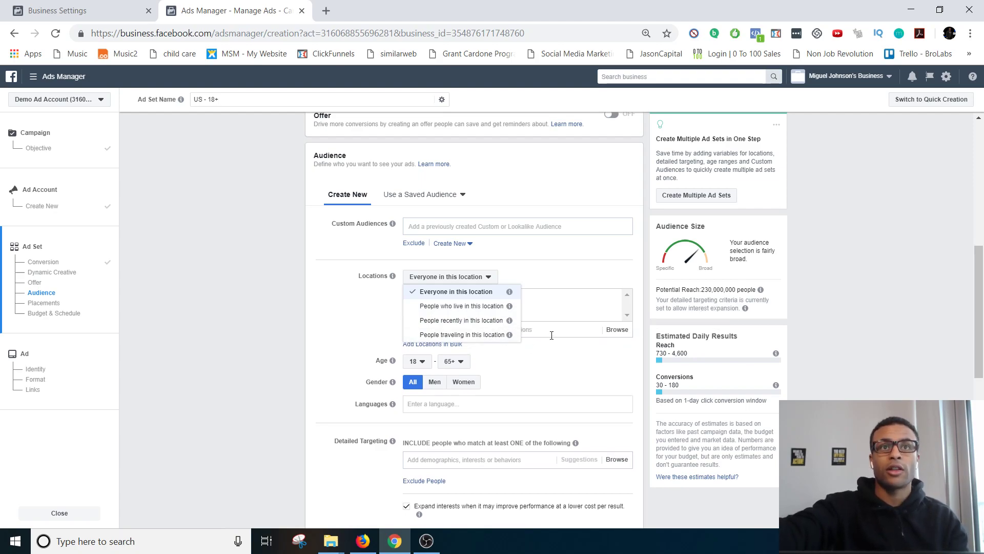
pyautogui.click(469, 307)
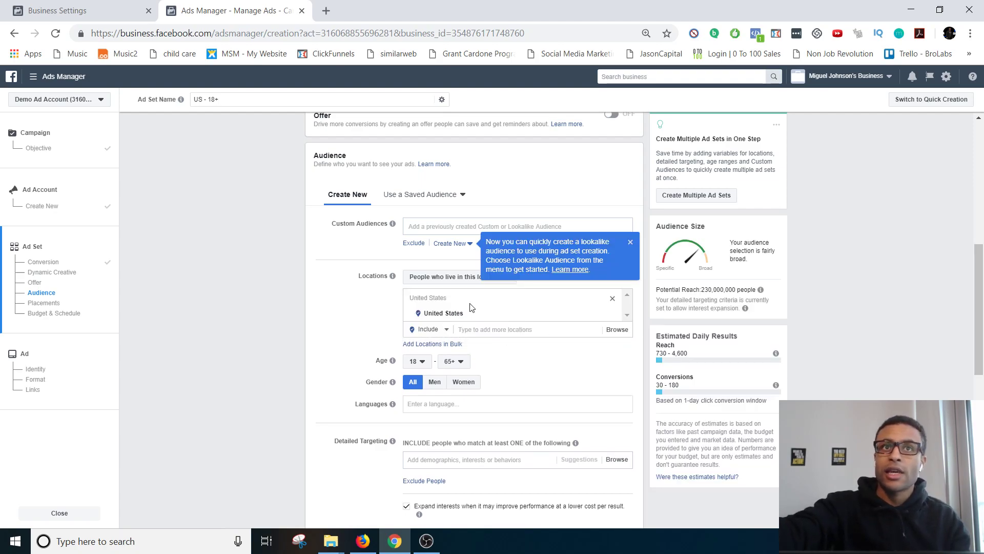
pyautogui.click(509, 324)
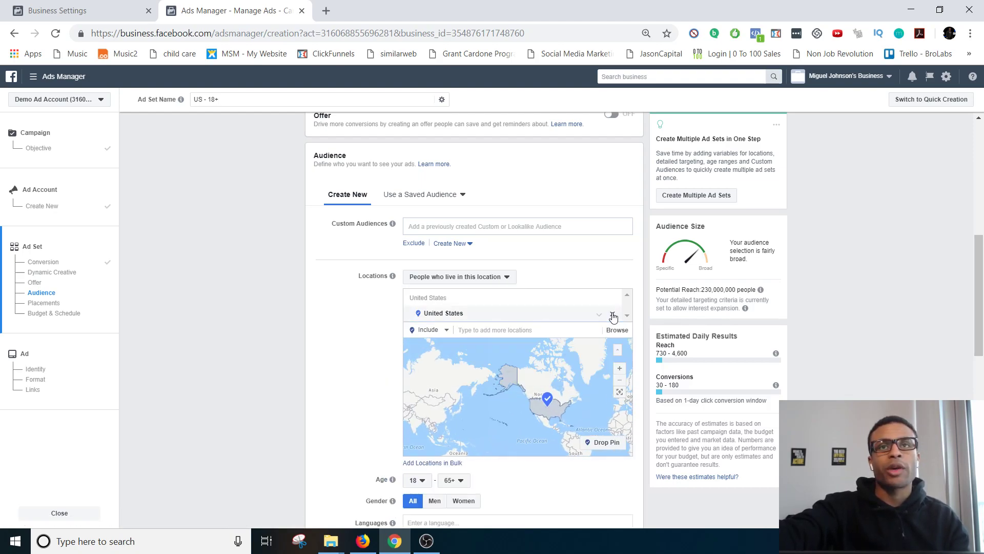
pyautogui.click(613, 314)
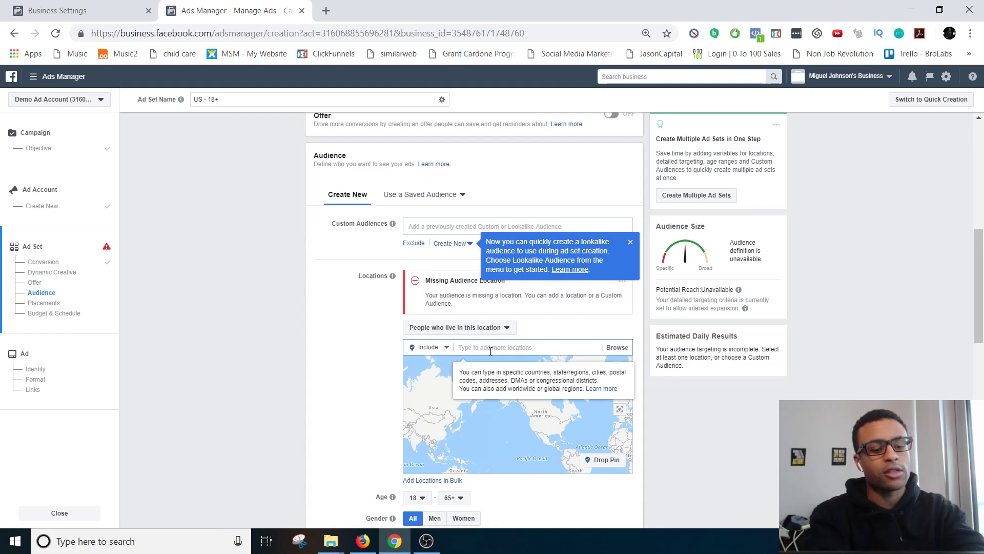
pyautogui.write('os angel')
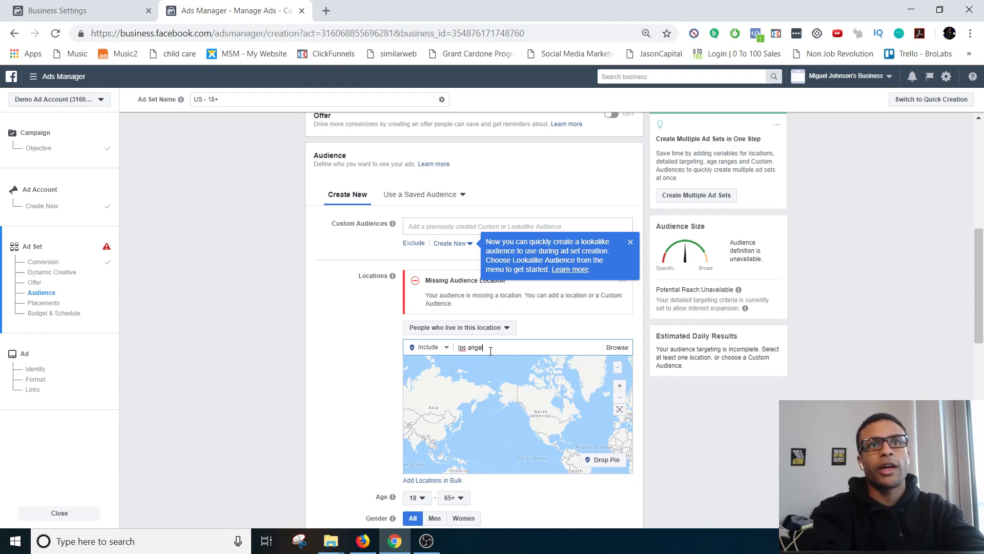
pyautogui.write('es')
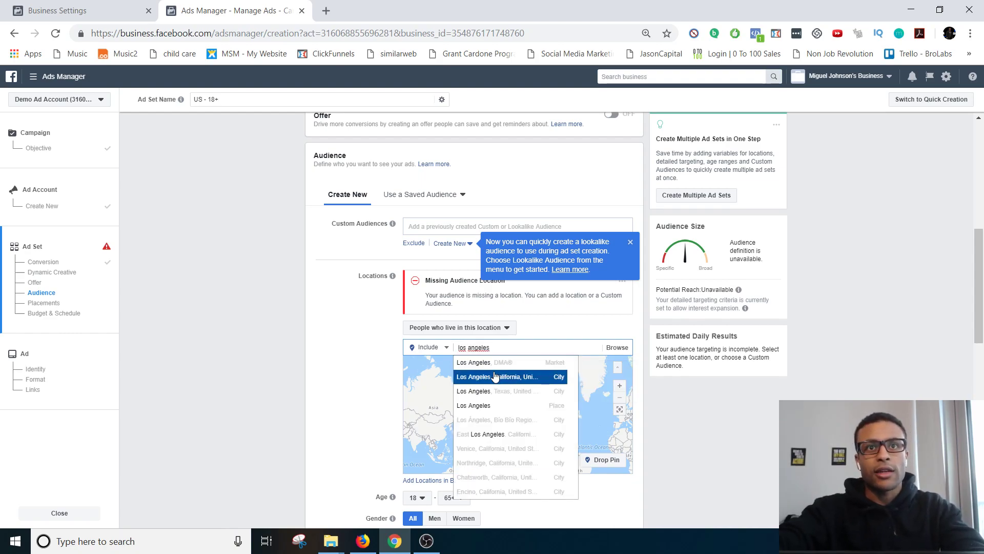
pyautogui.click(495, 377)
pyautogui.click(524, 314)
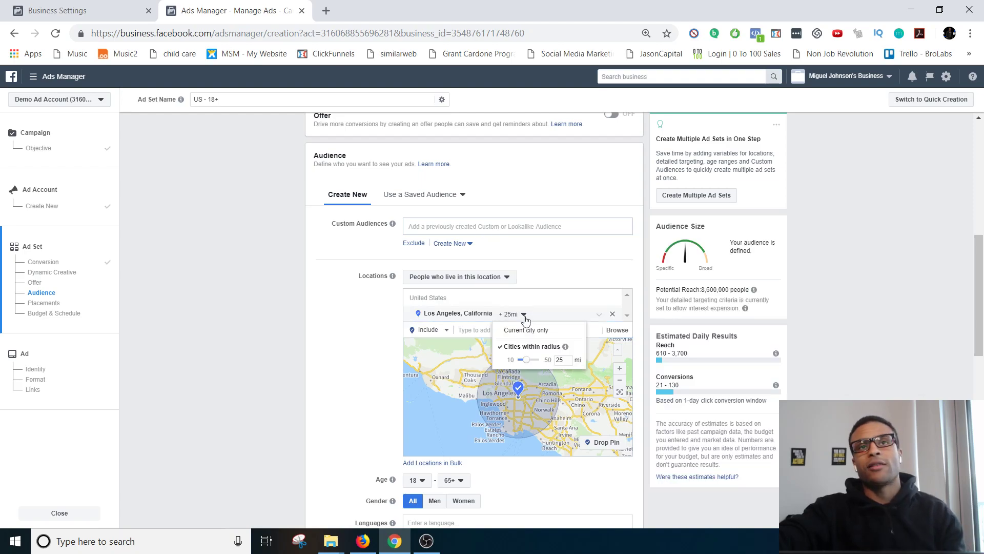
pyautogui.click(524, 332)
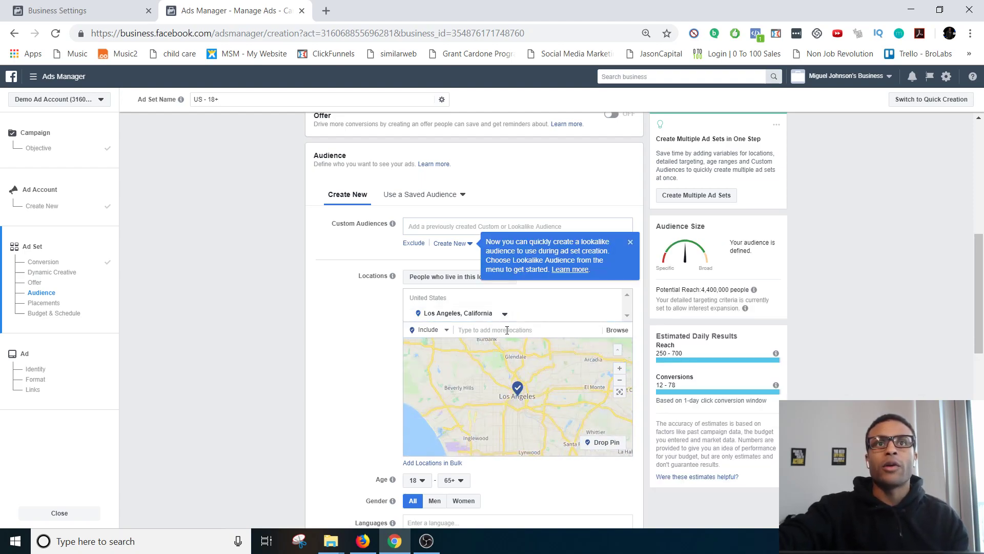
pyautogui.click(505, 314)
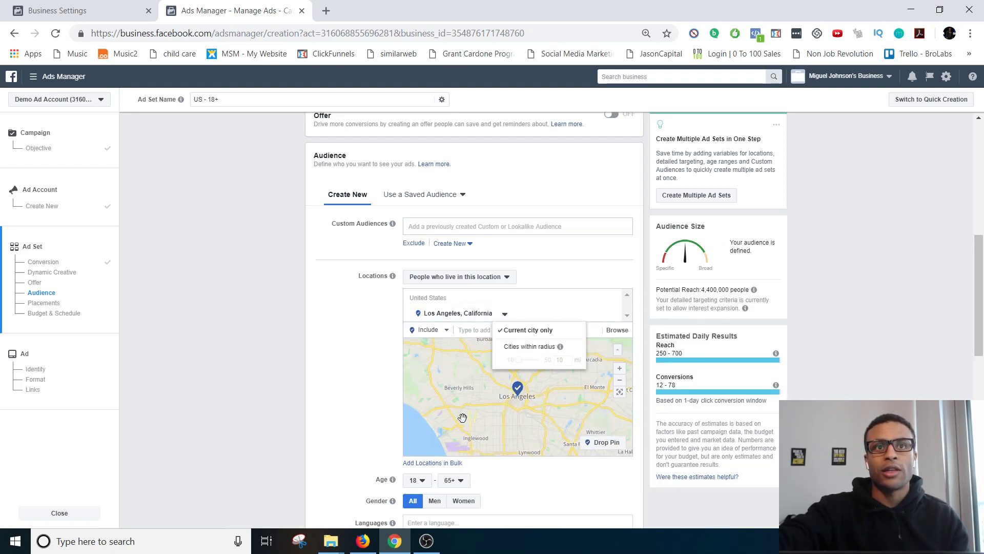
pyautogui.moveTo(507, 420); pyautogui.dragTo(528, 420)
pyautogui.moveTo(586, 429); pyautogui.dragTo(568, 390)
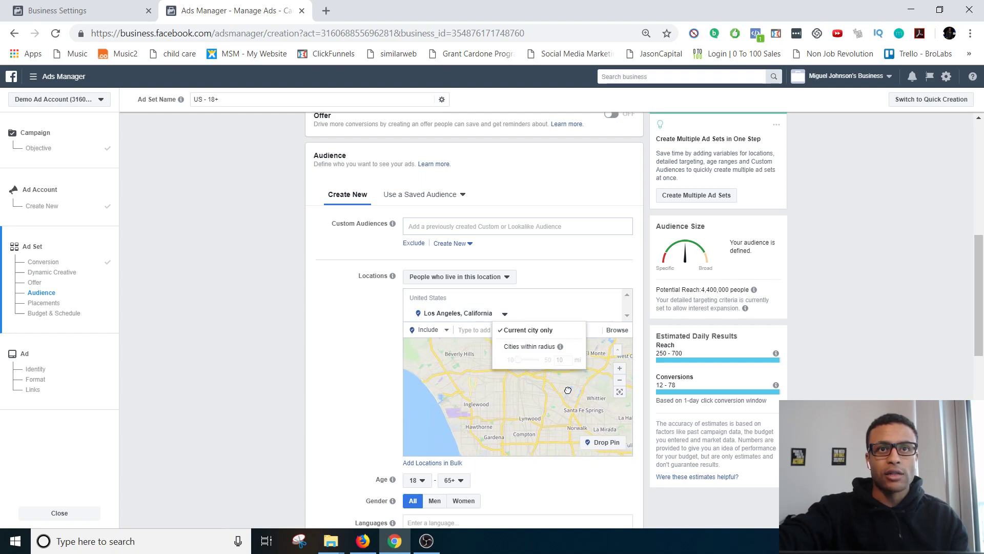
pyautogui.click(228, 323)
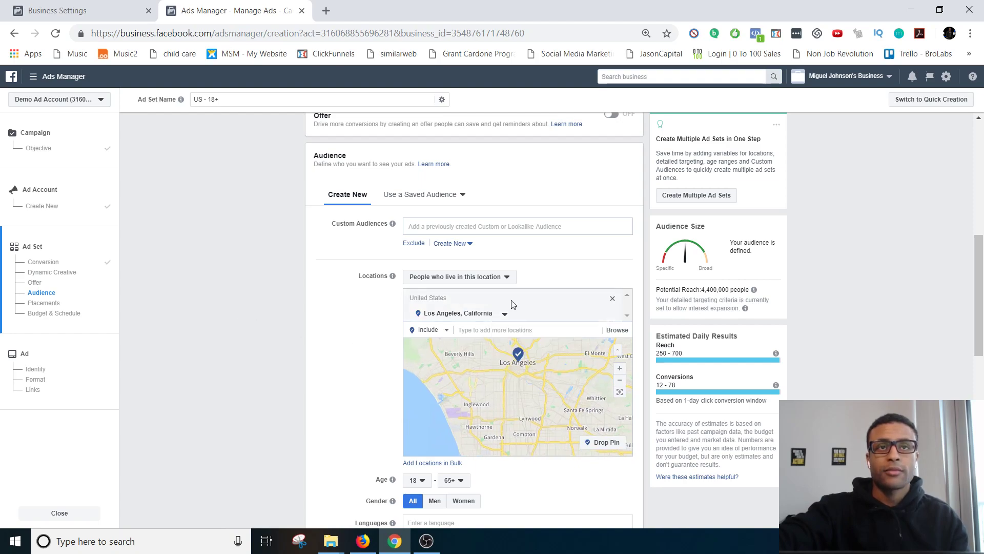
# Add New York, New York as city only; add Manhattan, then remove it again
pyautogui.click(502, 329)
pyautogui.write('new york')
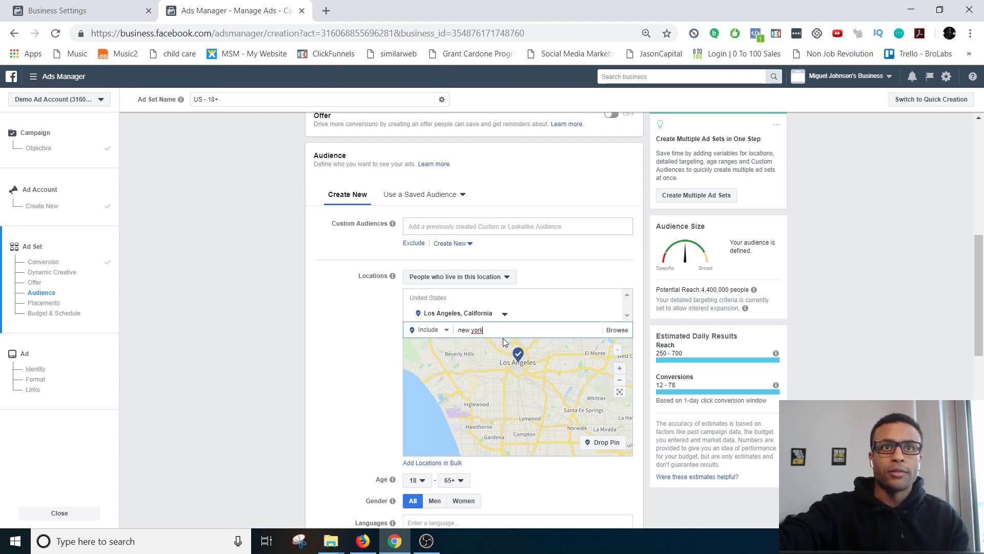
pyautogui.press('BackSpace')
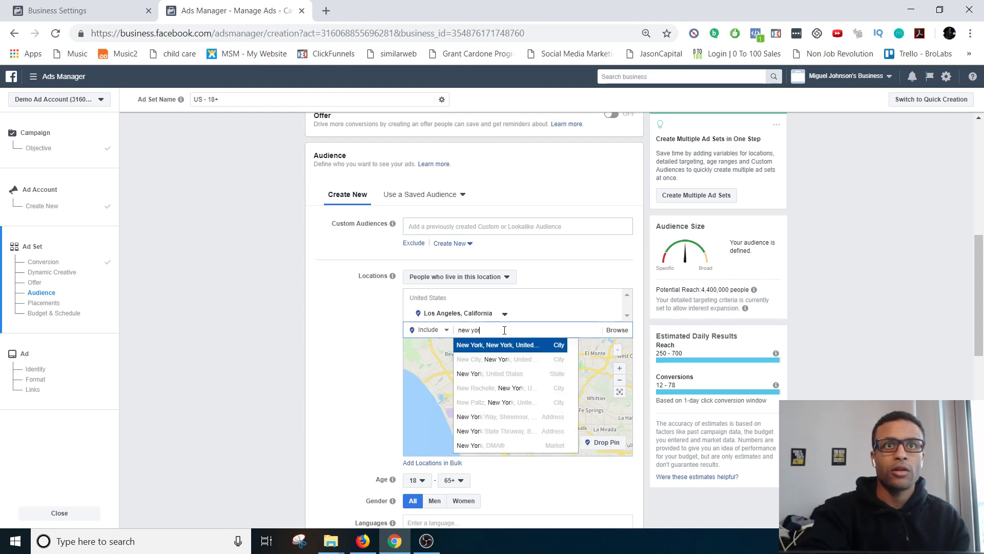
pyautogui.click(482, 345)
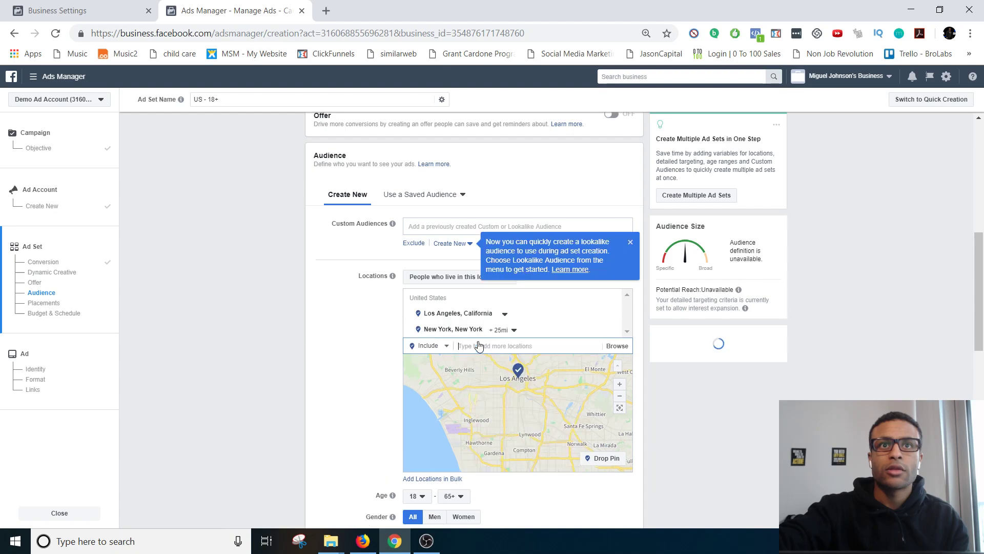
pyautogui.click(511, 331)
pyautogui.click(507, 348)
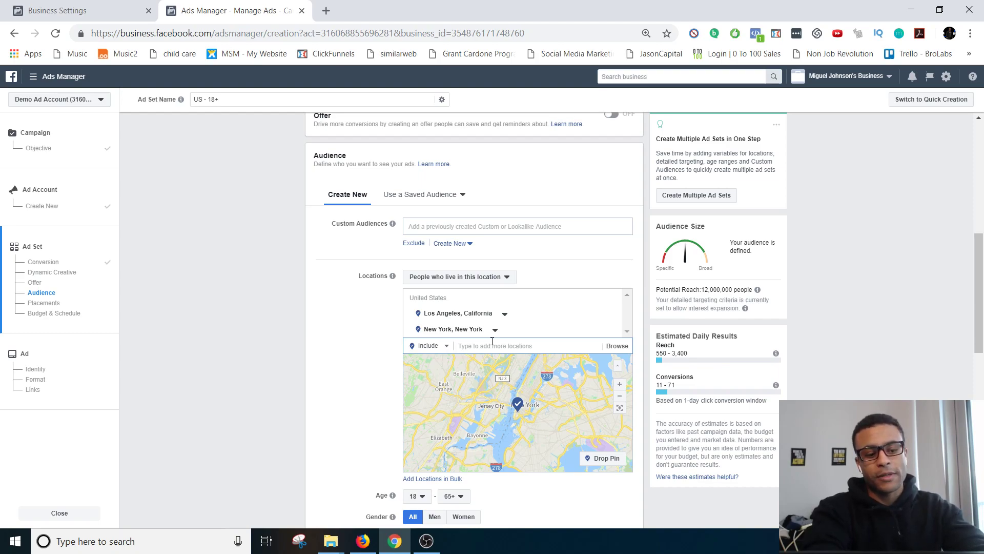
pyautogui.write('manh')
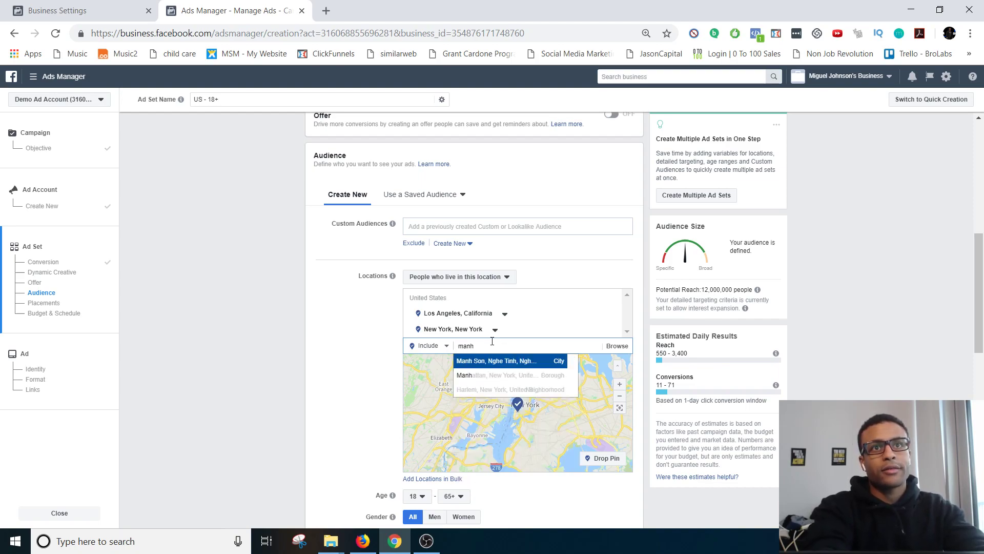
pyautogui.write('att')
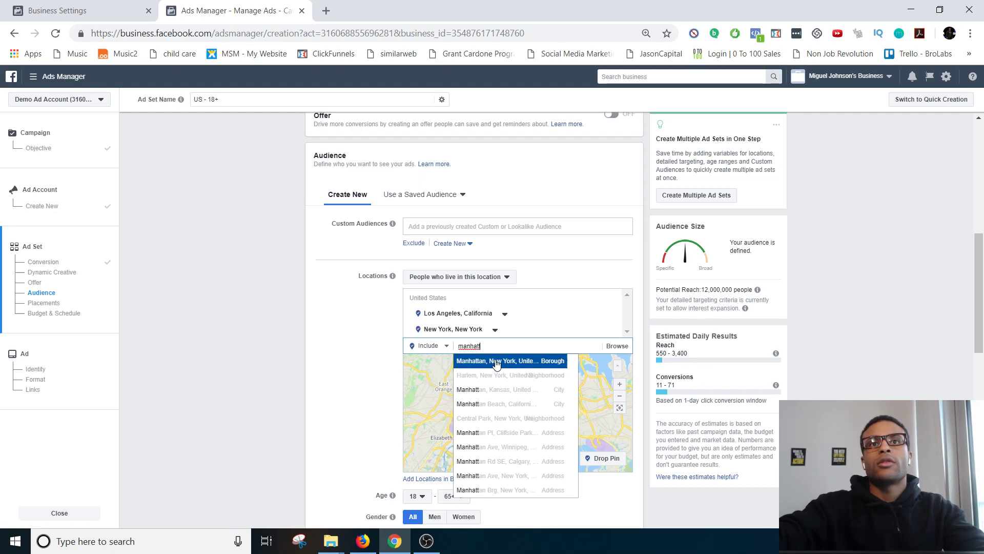
pyautogui.click(495, 362)
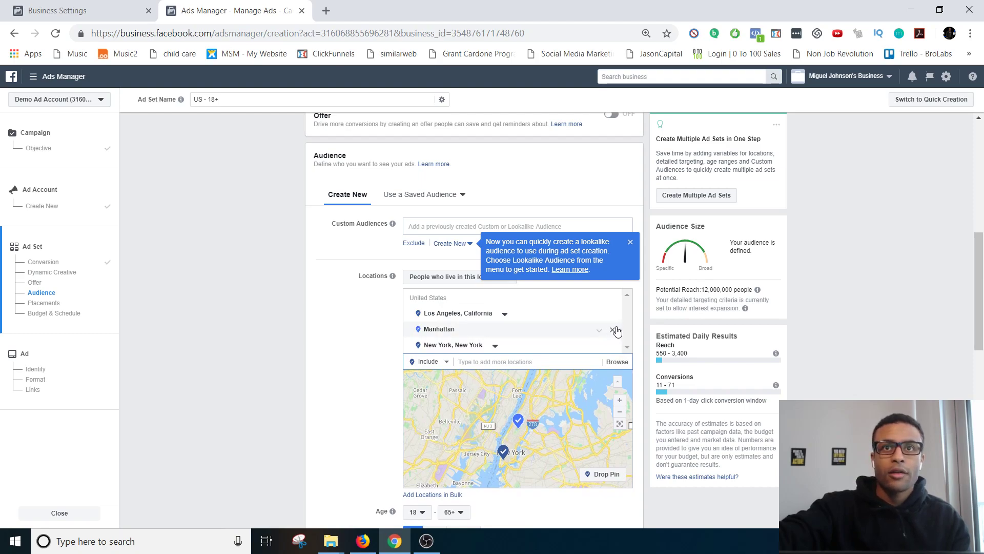
pyautogui.click(613, 330)
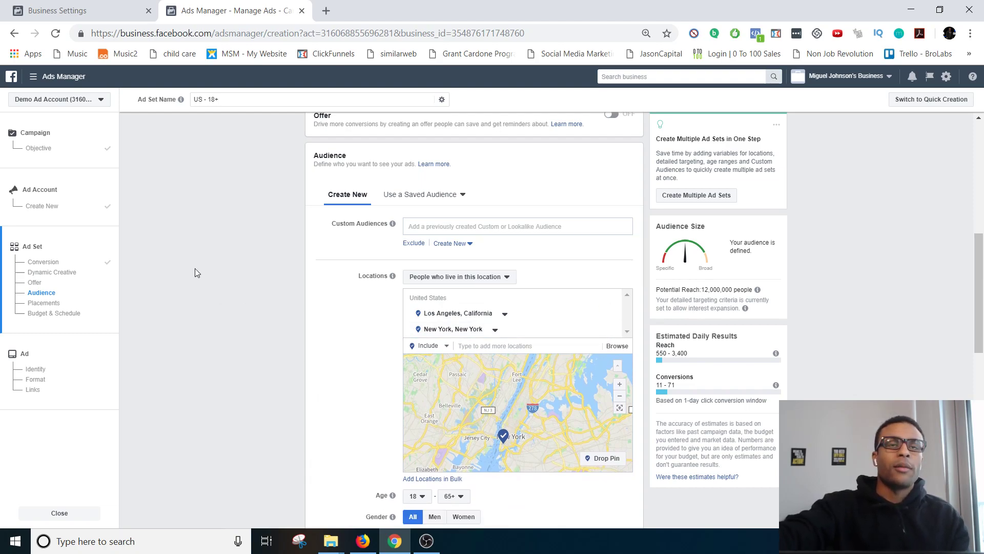
# Set the audience age range to 30–40
pyautogui.scroll(-4, 337, 337)
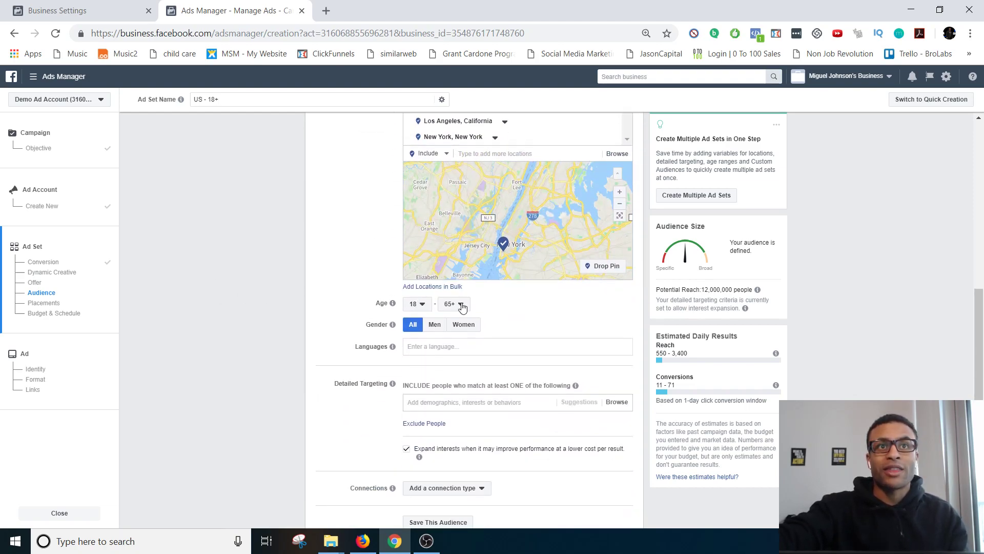
pyautogui.click(416, 302)
pyautogui.scroll(-7, 425, 383)
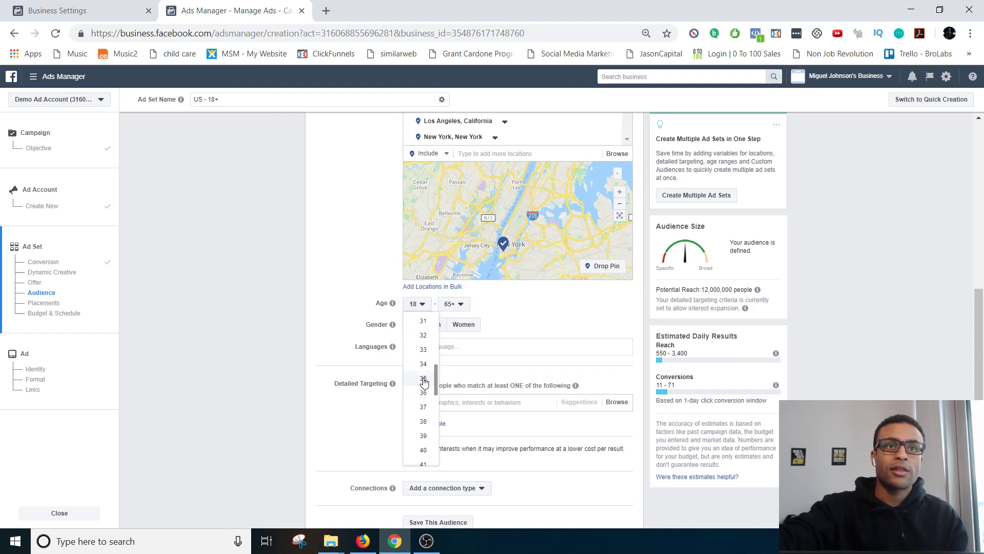
pyautogui.scroll(5, 424, 383)
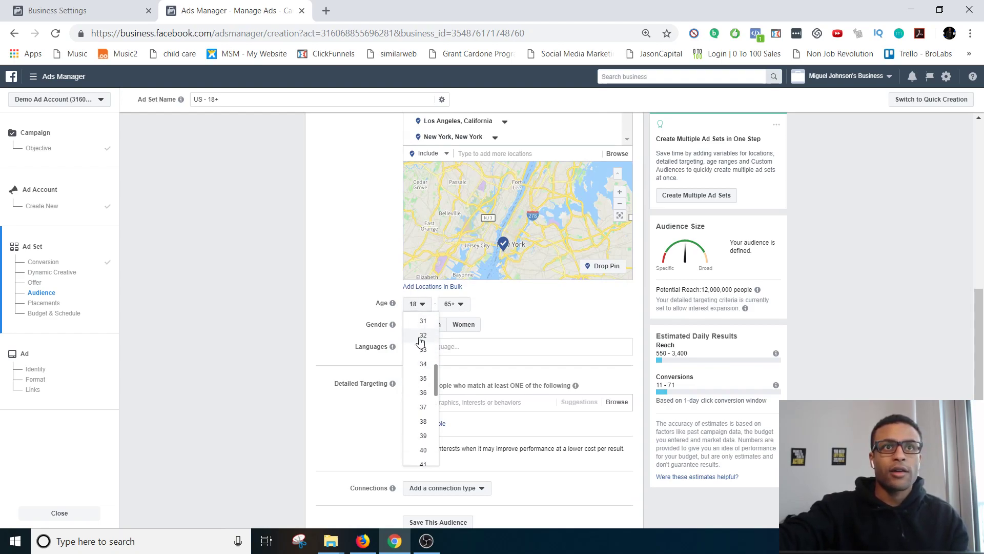
pyautogui.click(423, 370)
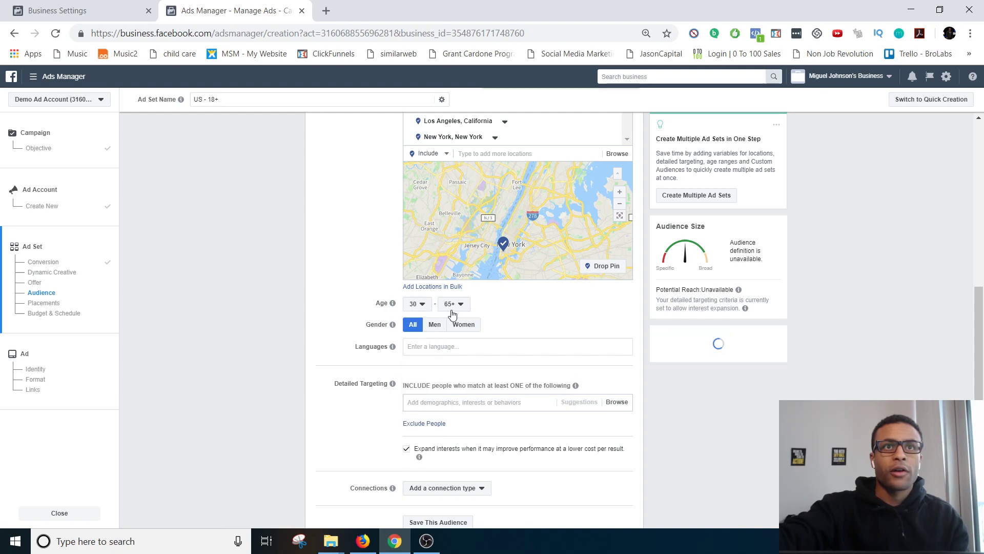
pyautogui.click(454, 303)
pyautogui.scroll(6, 471, 399)
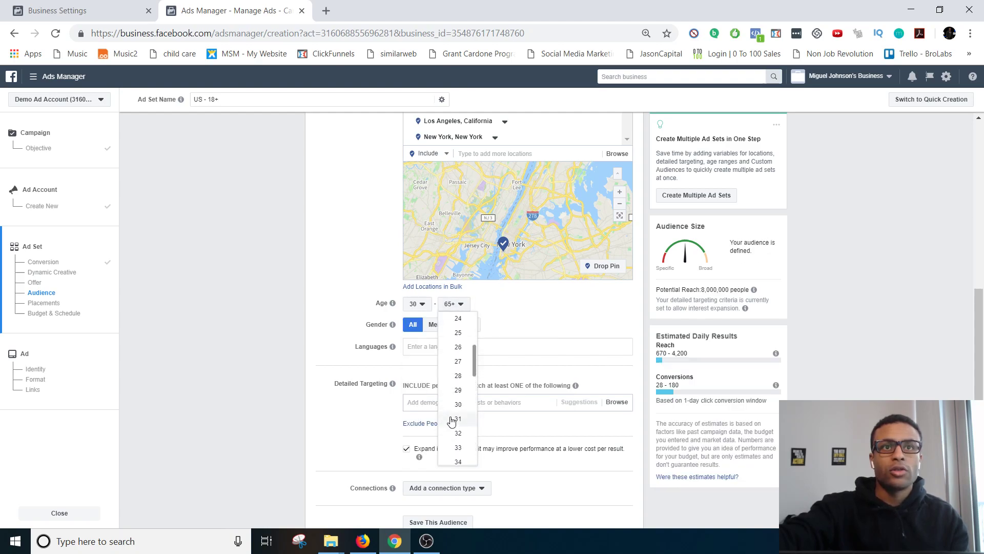
pyautogui.scroll(3, 456, 426)
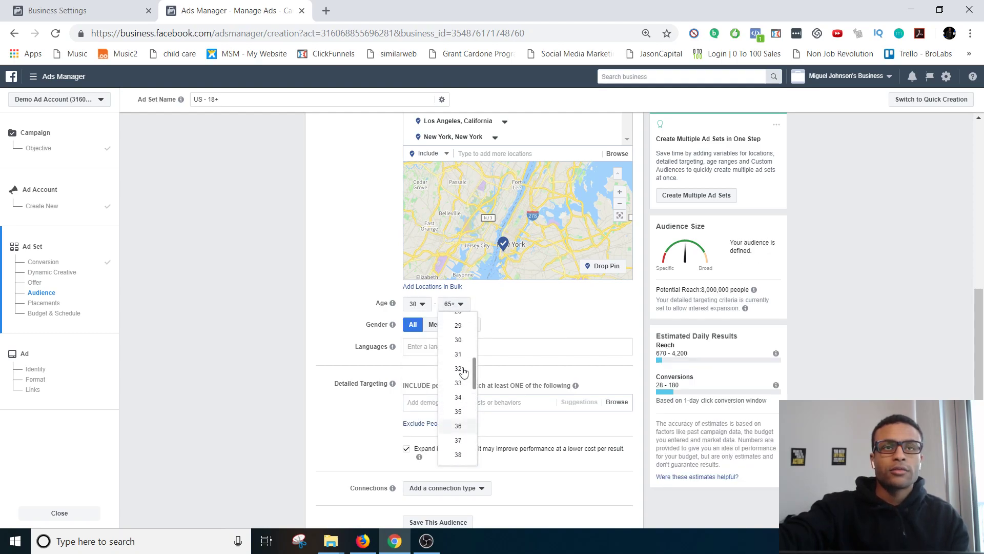
pyautogui.scroll(-2, 458, 400)
pyautogui.click(459, 419)
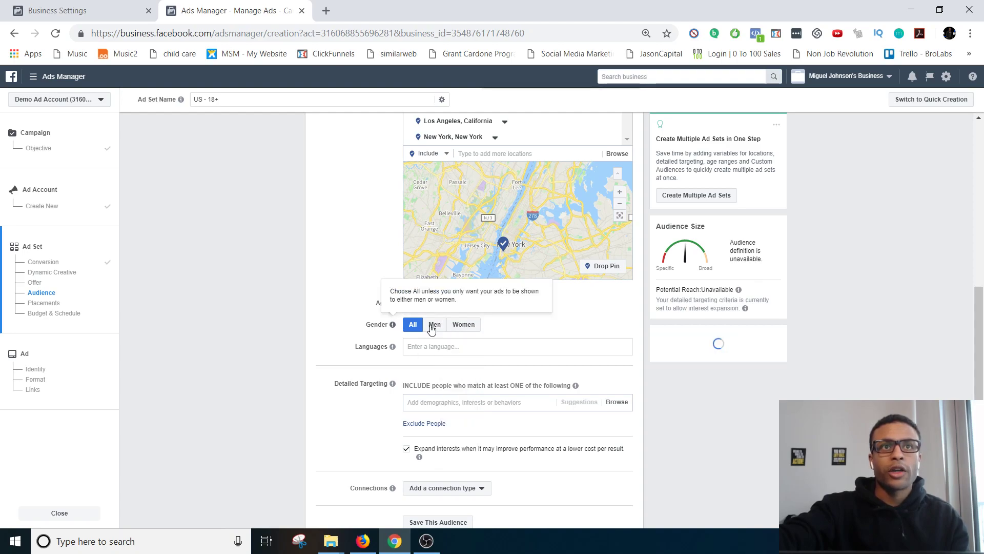
# Limit gender to Women and add English (All) as the language
pyautogui.click(461, 325)
pyautogui.click(444, 347)
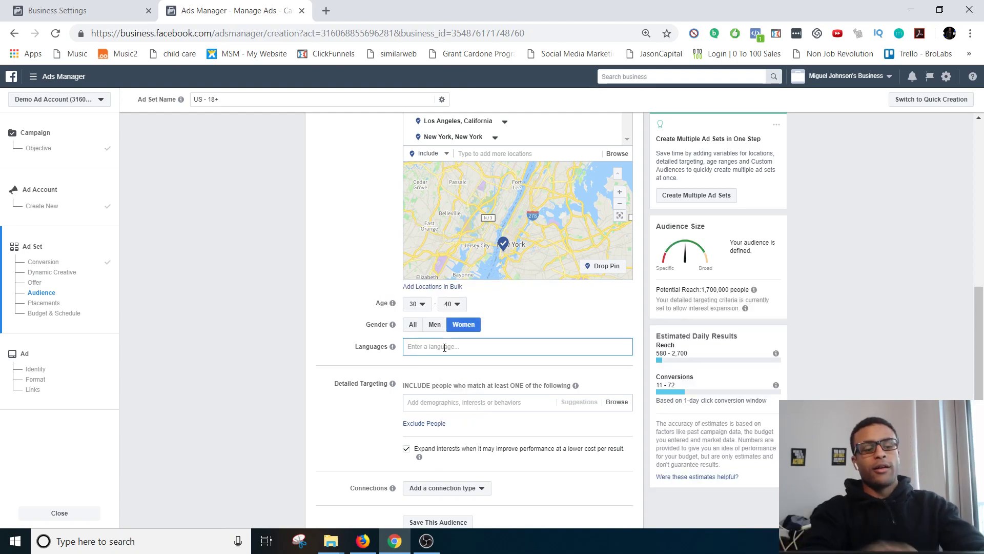
pyautogui.write('english')
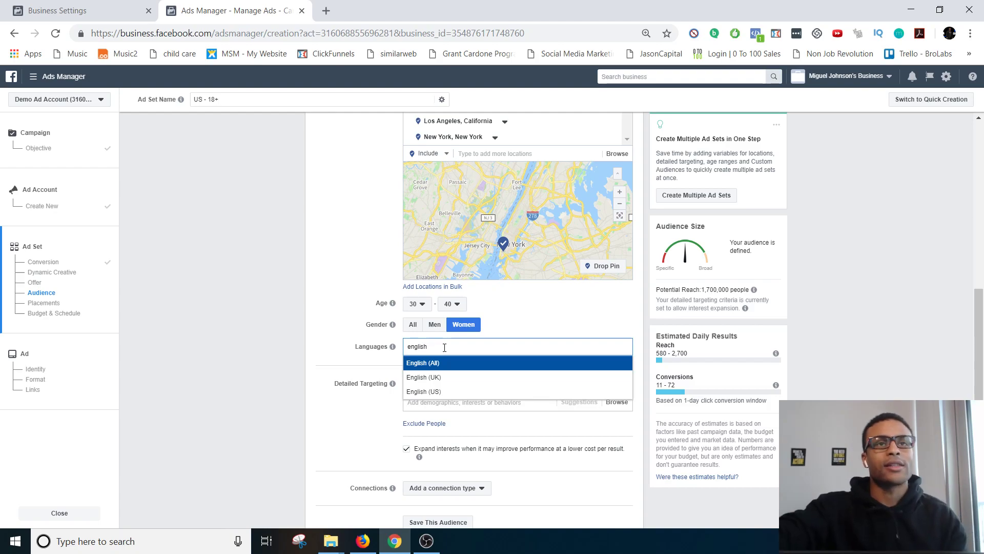
pyautogui.click(436, 363)
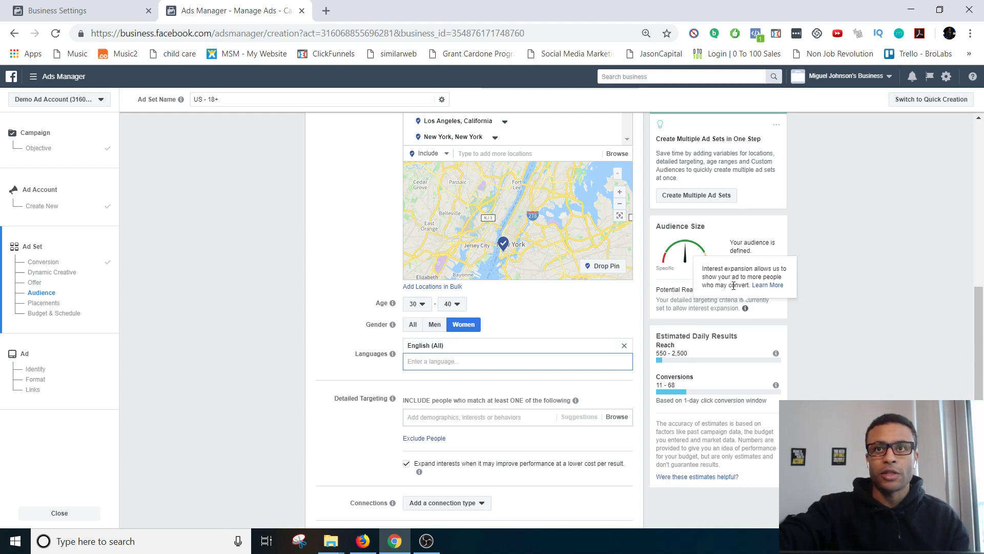
pyautogui.moveTo(672, 290); pyautogui.dragTo(749, 290)
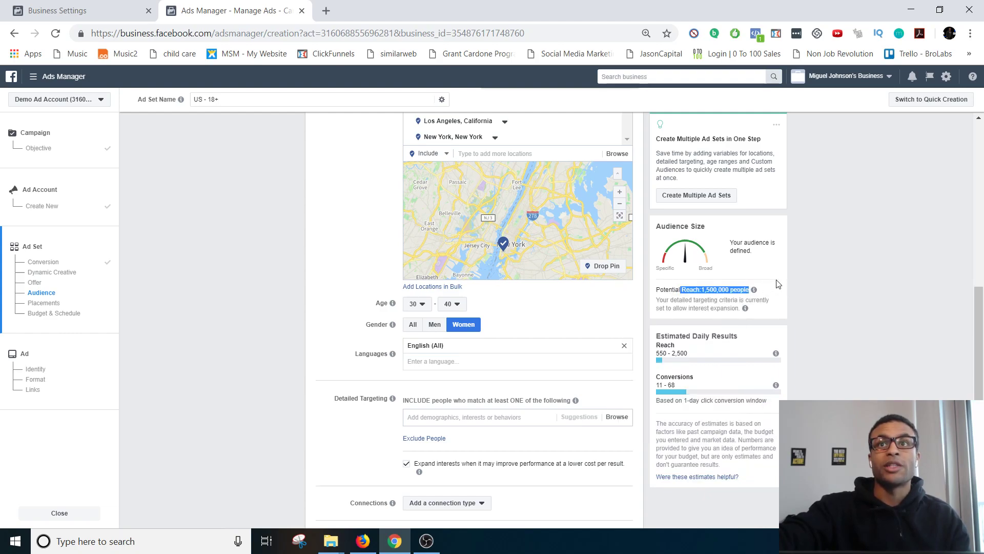
pyautogui.click(932, 373)
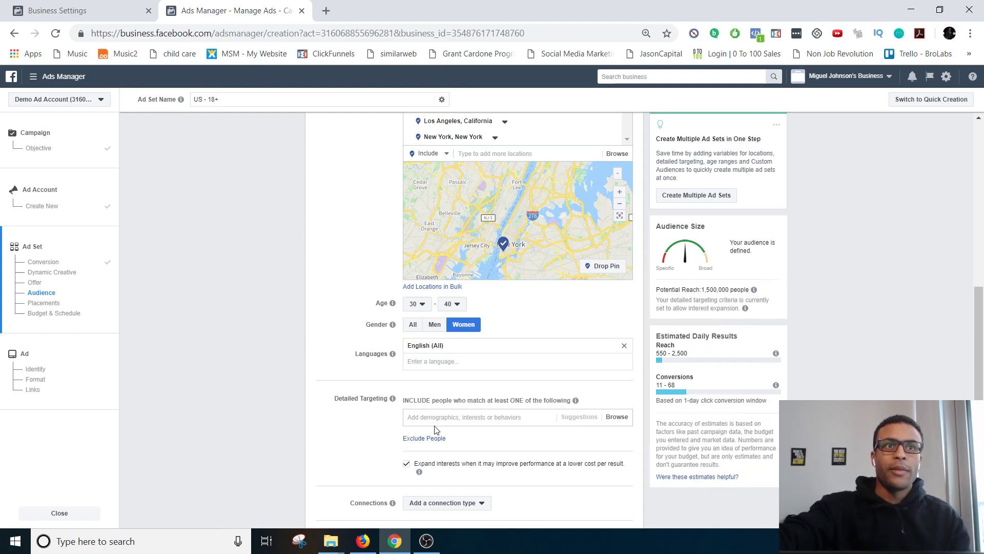
# Add Yoga as a detailed targeting interest
pyautogui.scroll(-4, 374, 342)
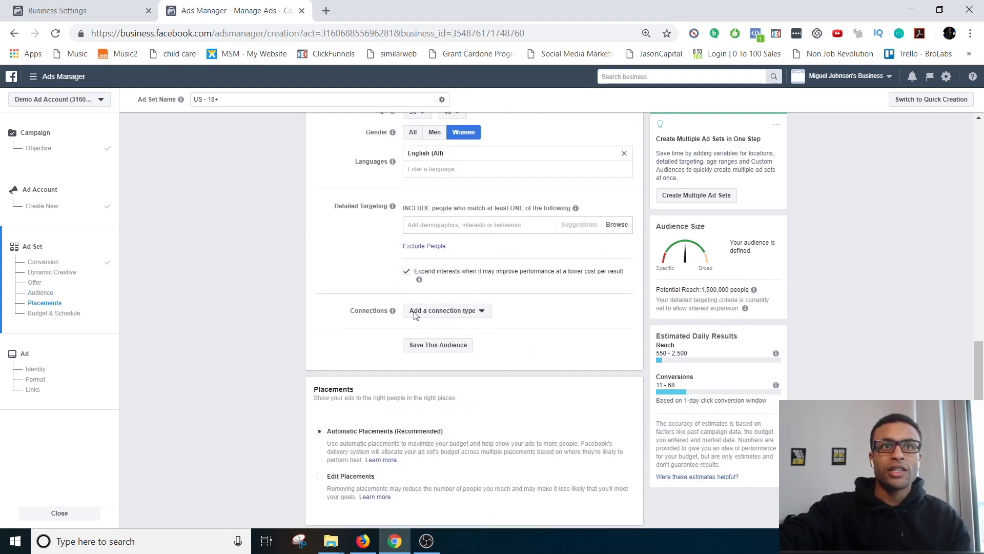
pyautogui.click(483, 235)
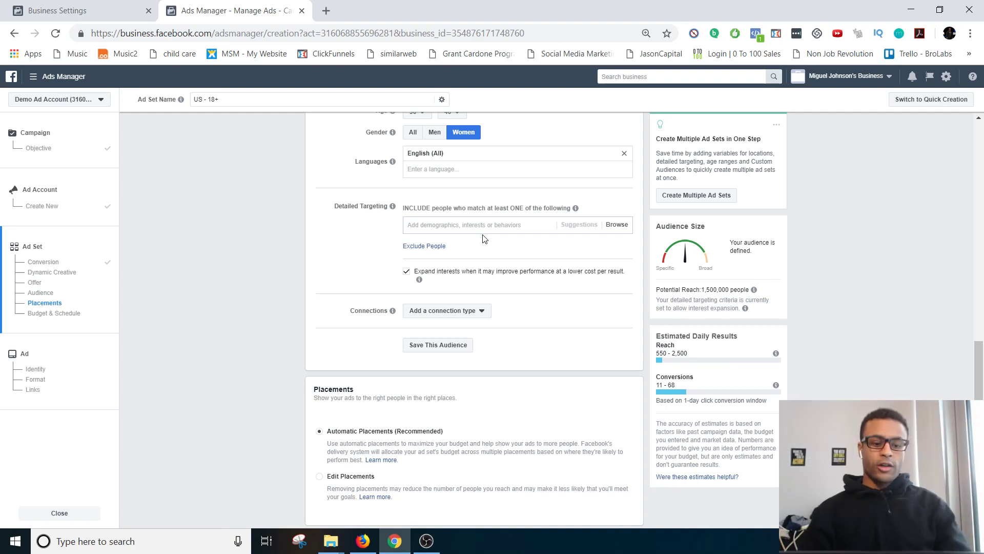
pyautogui.write('yog')
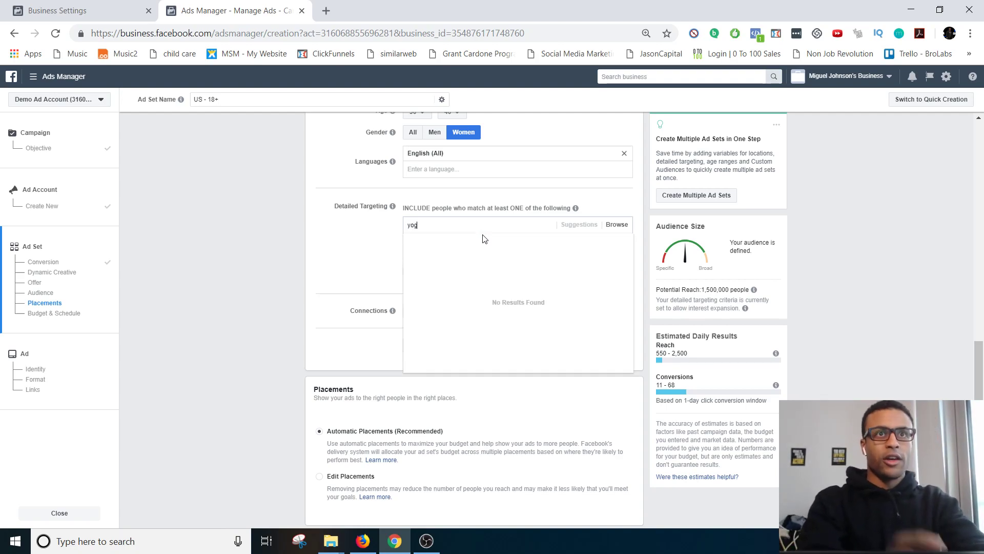
pyautogui.write('a')
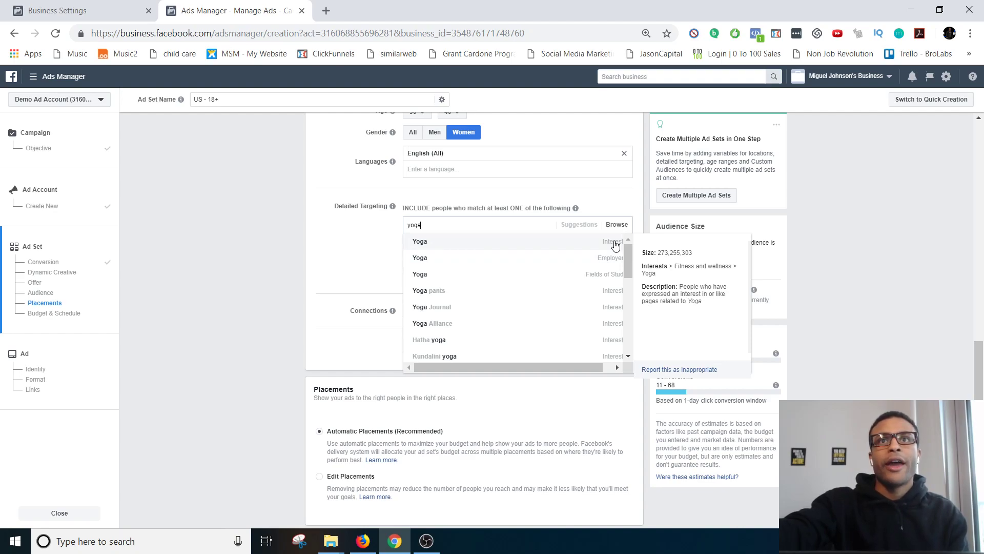
pyautogui.click(615, 245)
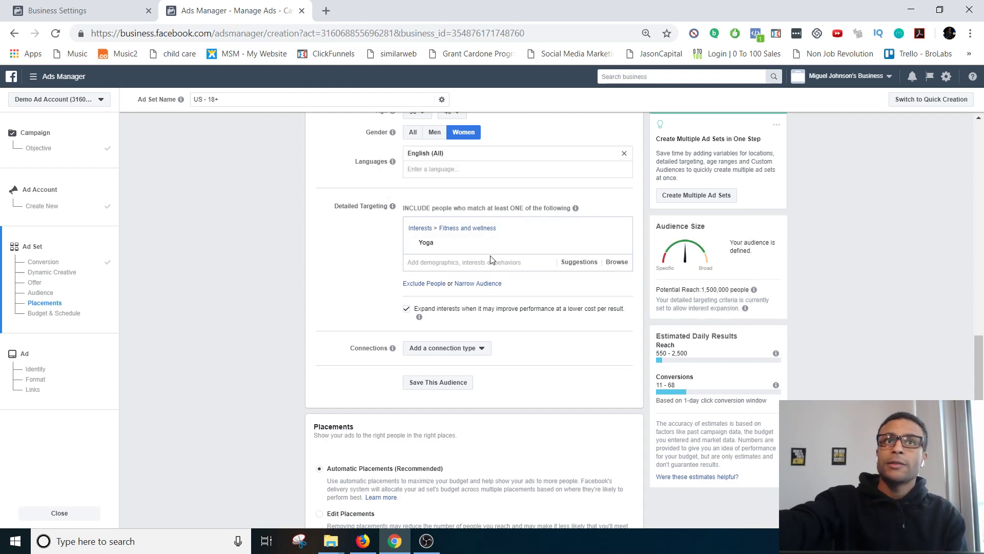
# Add suggested interests Health & wellness, Meditation, Self care and Self-love
pyautogui.moveTo(425, 242)
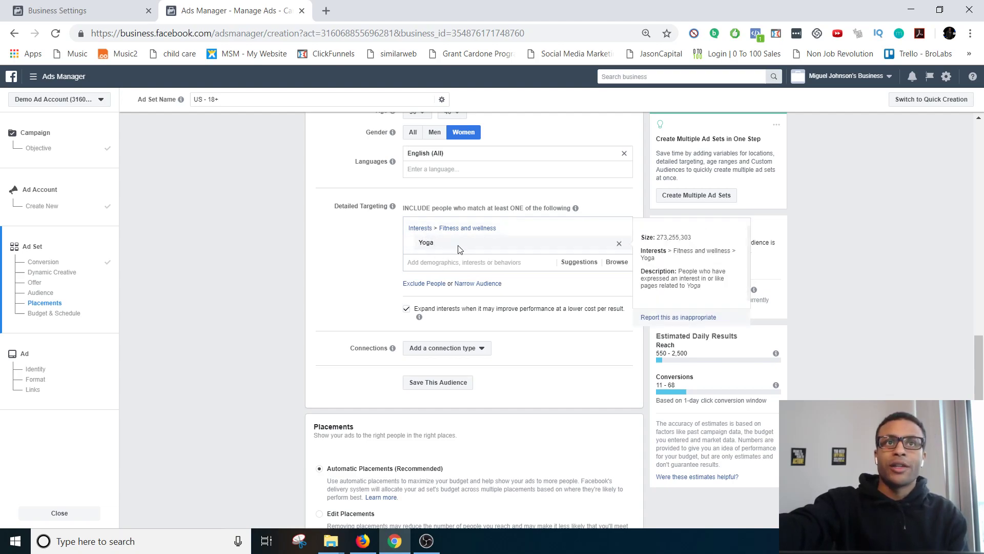
pyautogui.click(581, 264)
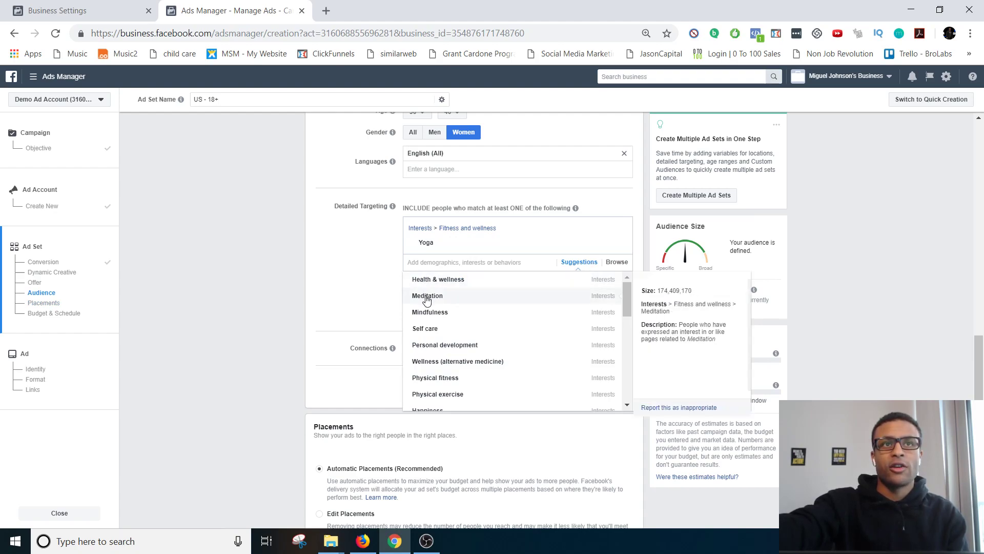
pyautogui.scroll(-5, 467, 376)
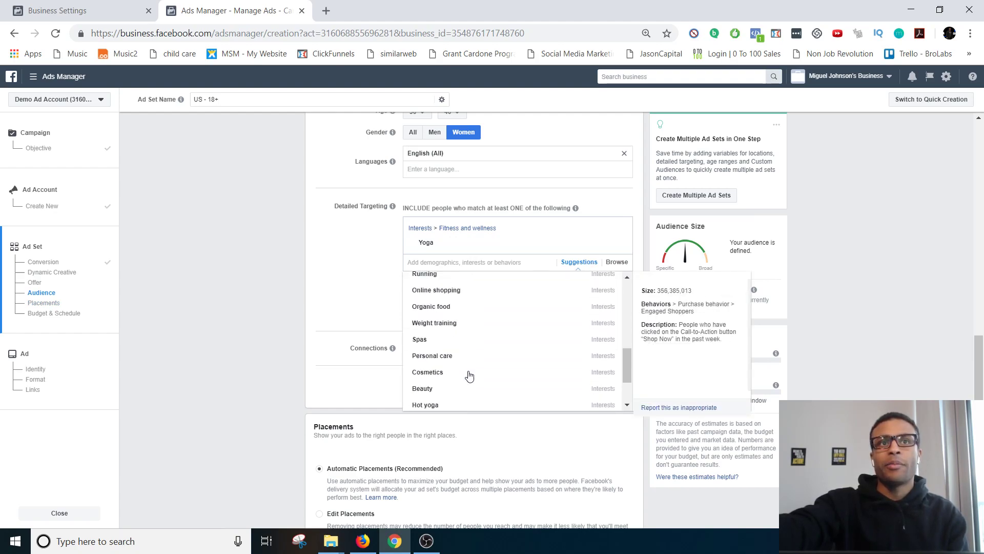
pyautogui.scroll(5, 469, 375)
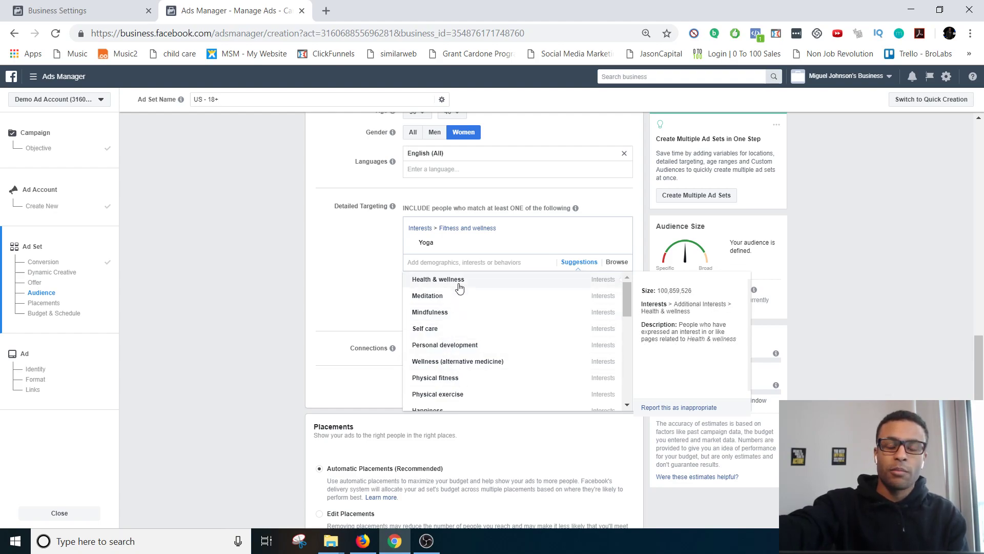
pyautogui.click(444, 280)
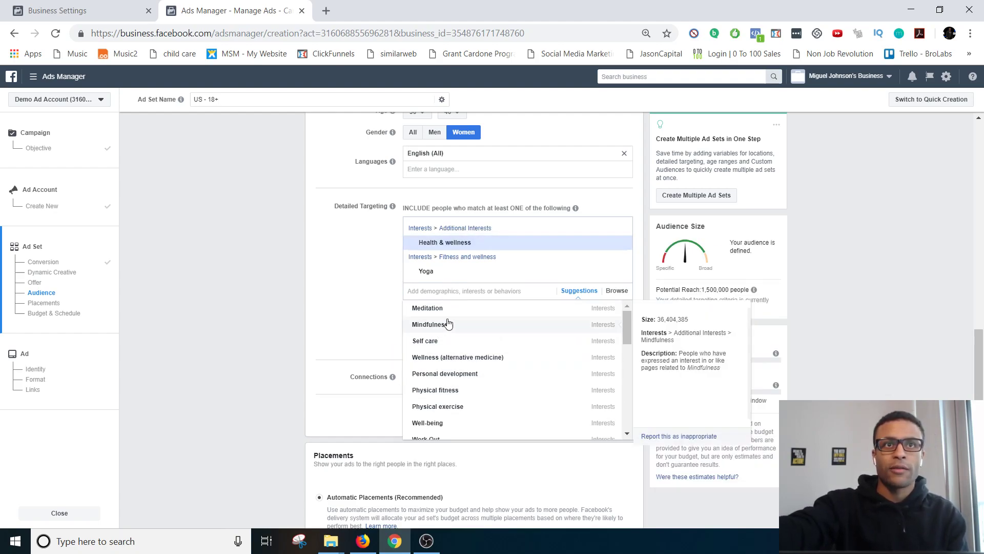
pyautogui.click(445, 308)
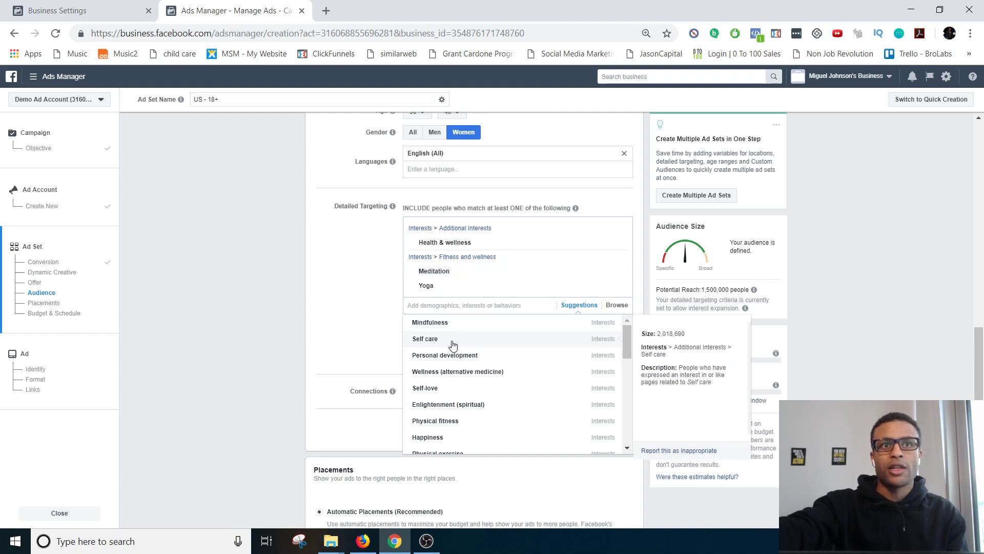
pyautogui.click(452, 340)
pyautogui.click(454, 359)
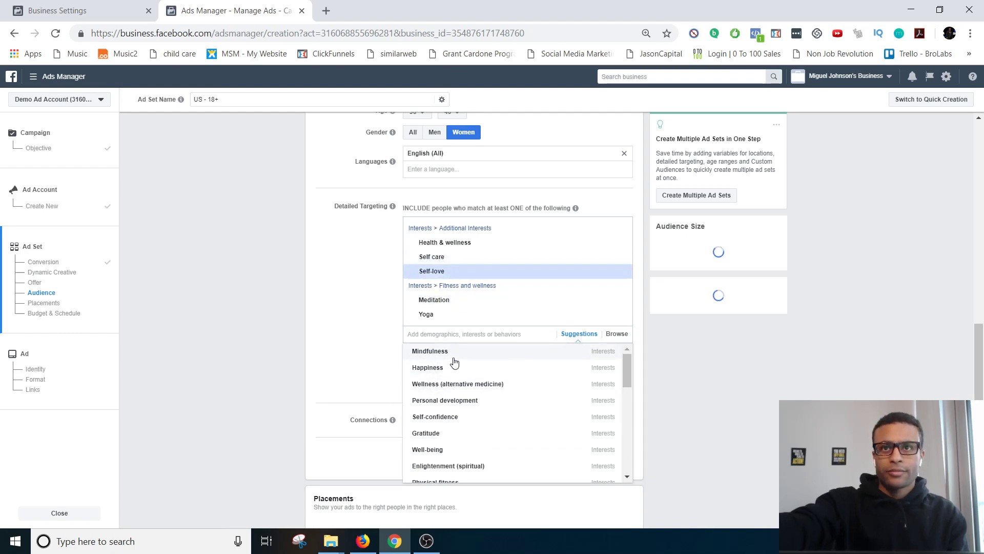
pyautogui.click(275, 239)
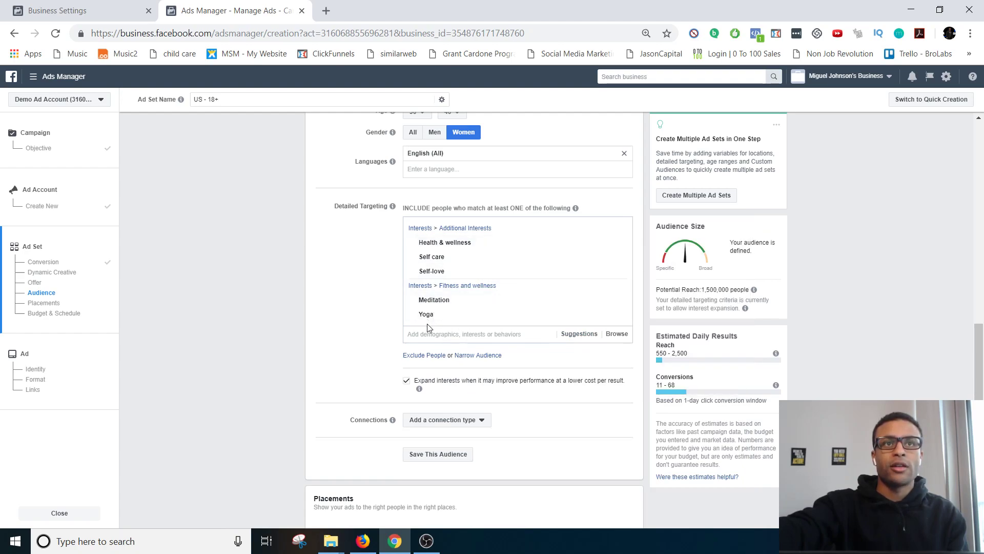
# Uncheck 'Expand interests when it may improve performance' and choose Edit Placements instead of Automatic
pyautogui.scroll(-3, 393, 261)
pyautogui.click(406, 252)
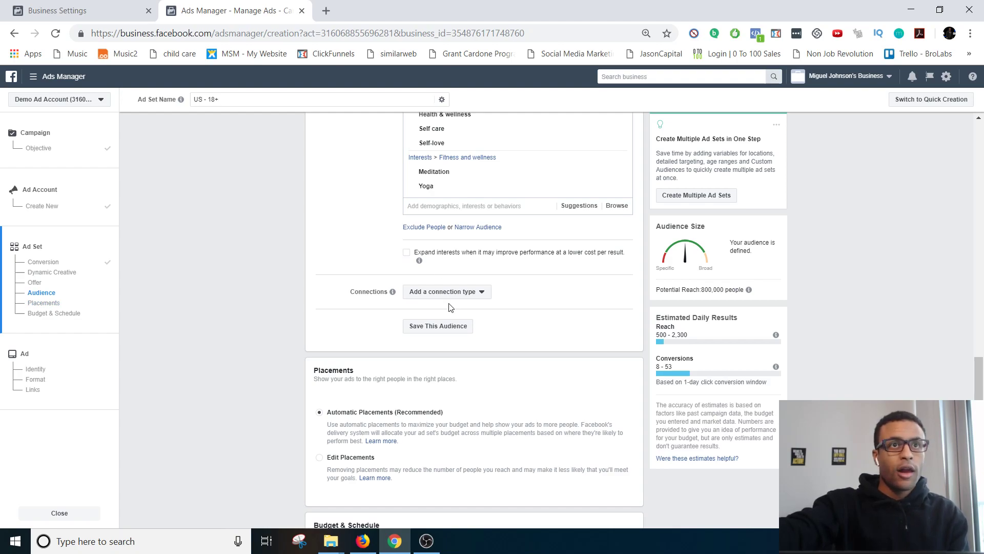
pyautogui.scroll(-3, 449, 306)
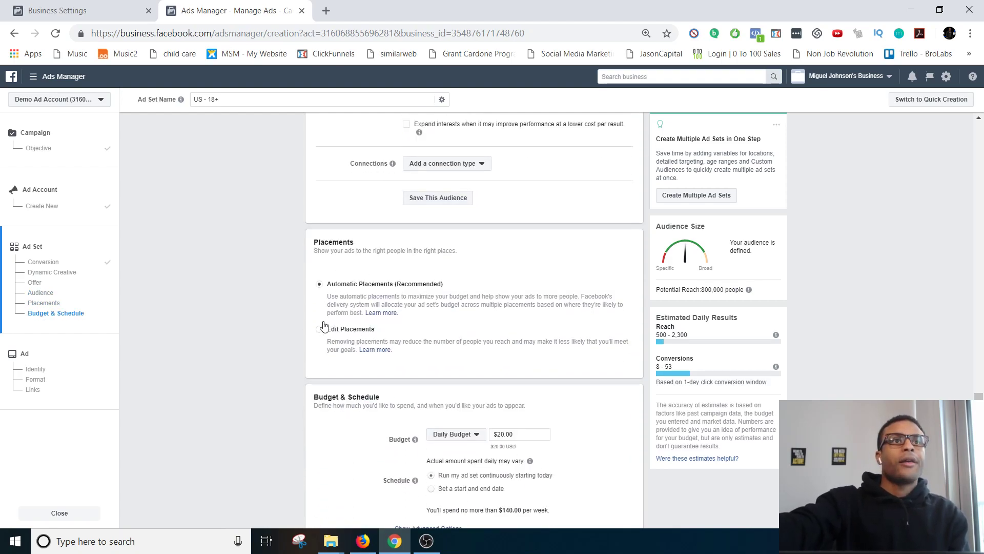
pyautogui.click(323, 327)
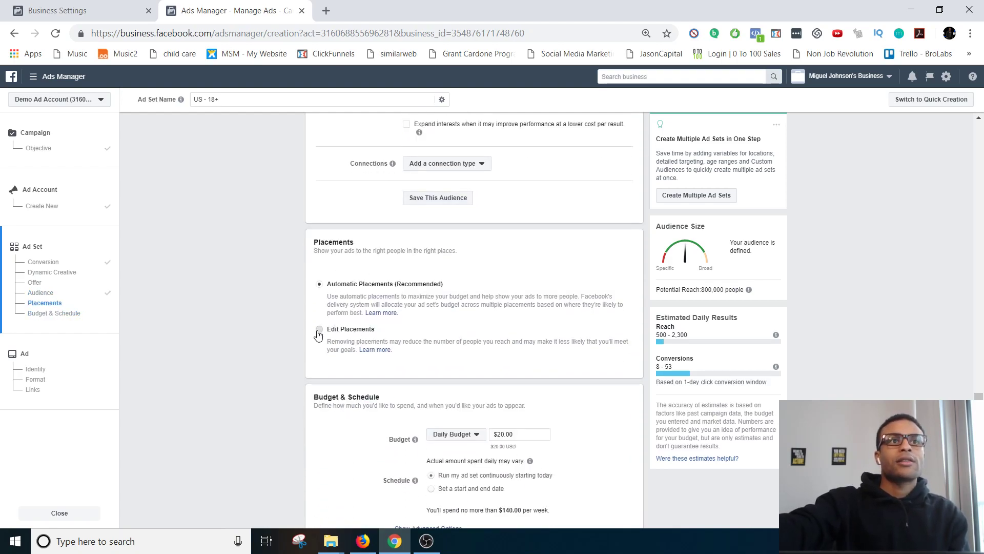
pyautogui.click(320, 285)
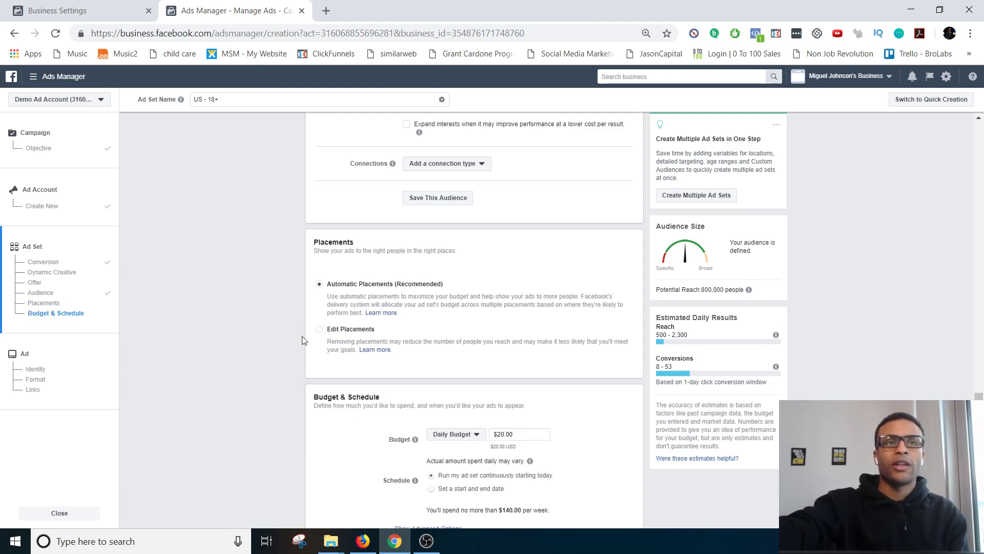
pyautogui.click(321, 330)
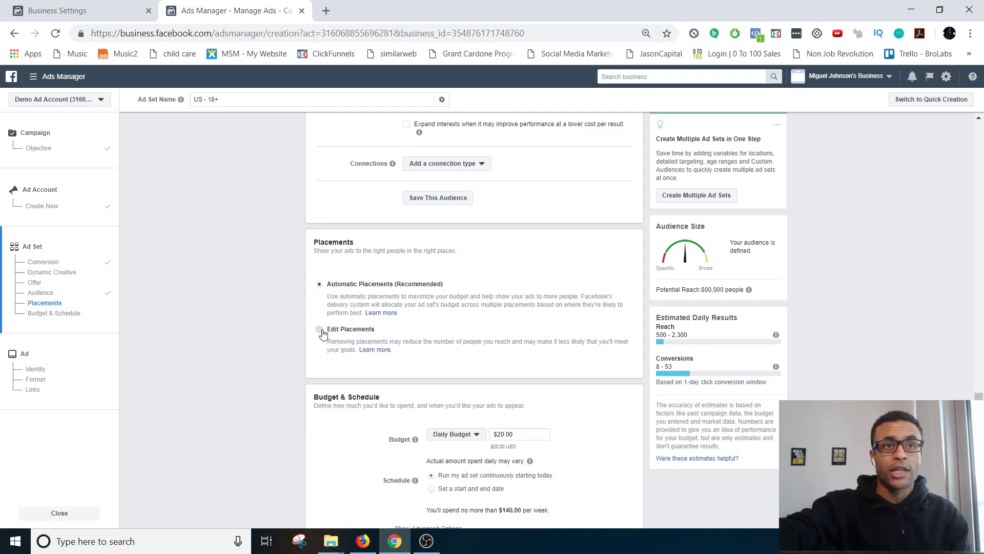
# Keep only Facebook Feeds and Instagram Feed, removing Stories, Audience Network and Messenger placements
pyautogui.scroll(-5, 441, 328)
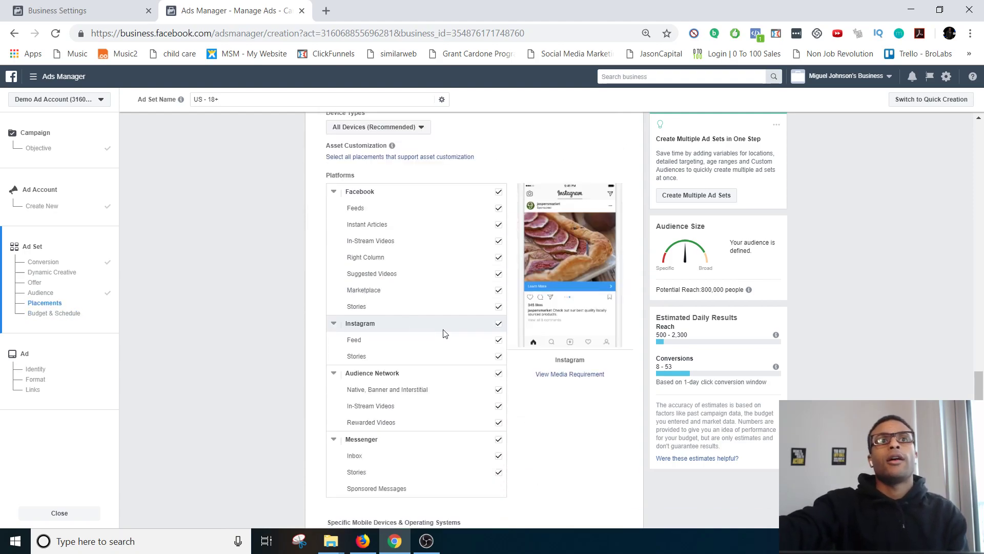
pyautogui.click(499, 192)
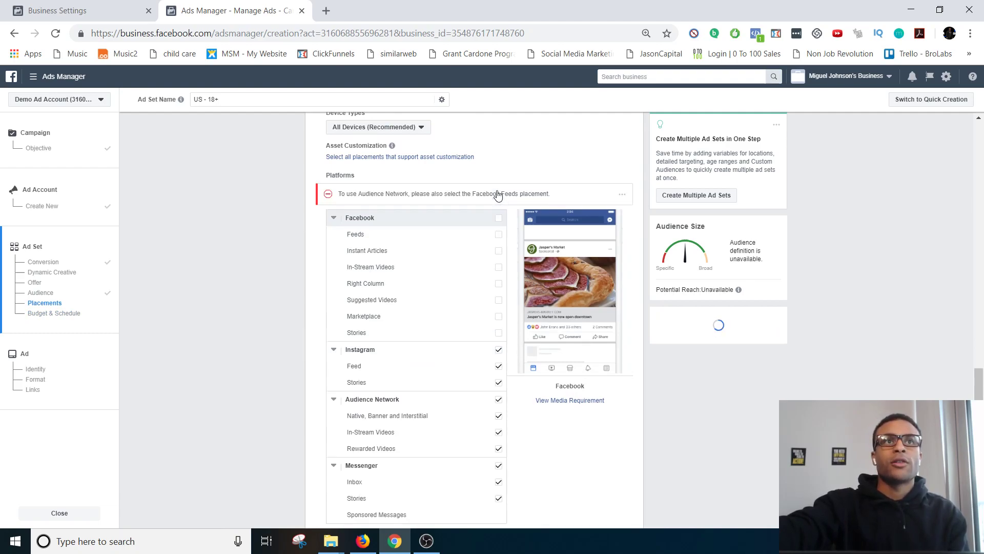
pyautogui.click(499, 209)
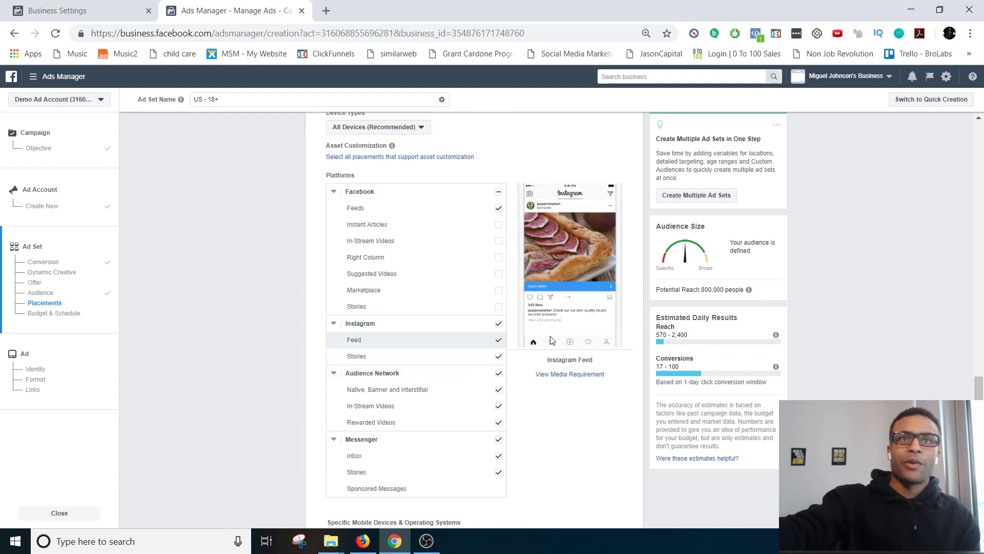
pyautogui.click(498, 357)
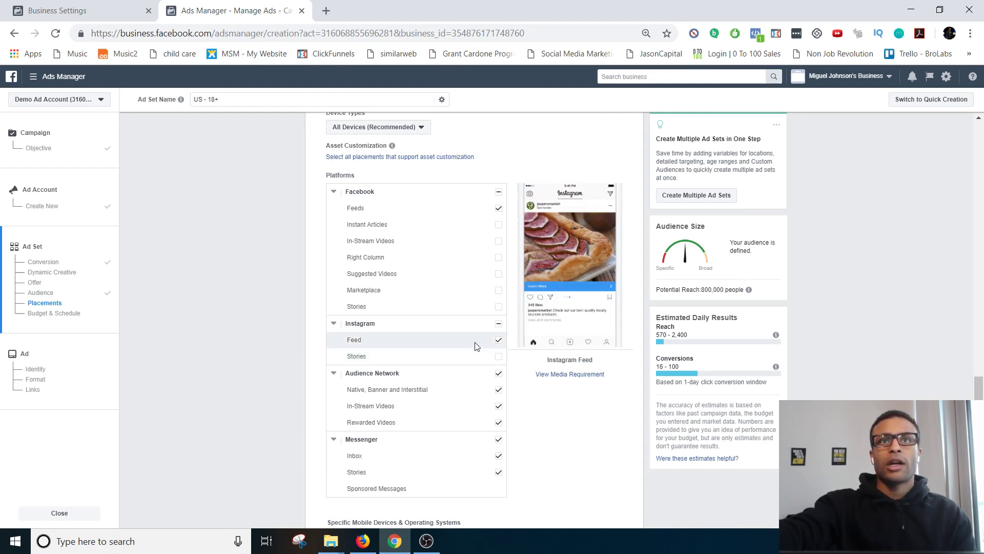
pyautogui.click(501, 378)
pyautogui.click(498, 447)
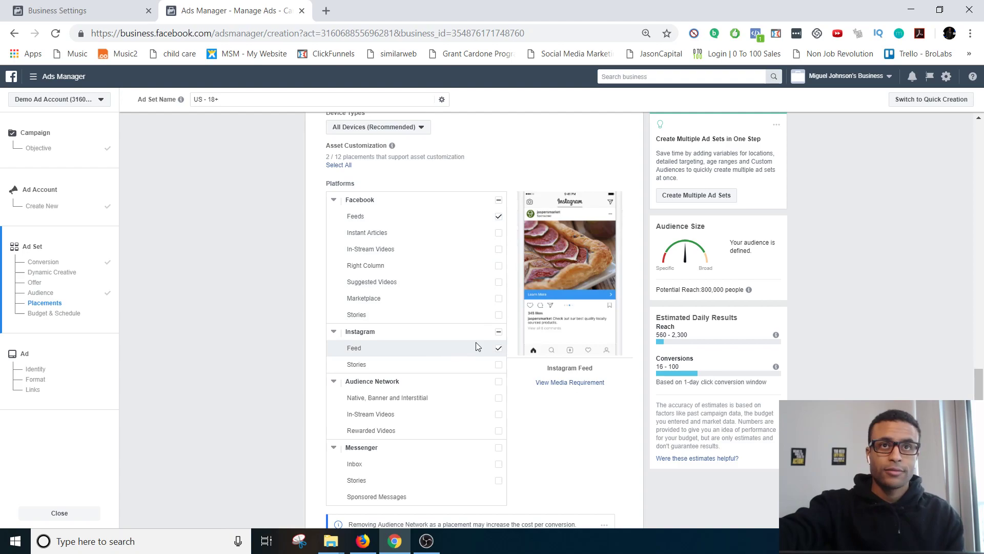
# Restrict delivery to Wi-Fi connections only and check the potential reach estimate
pyautogui.scroll(3, 330, 305)
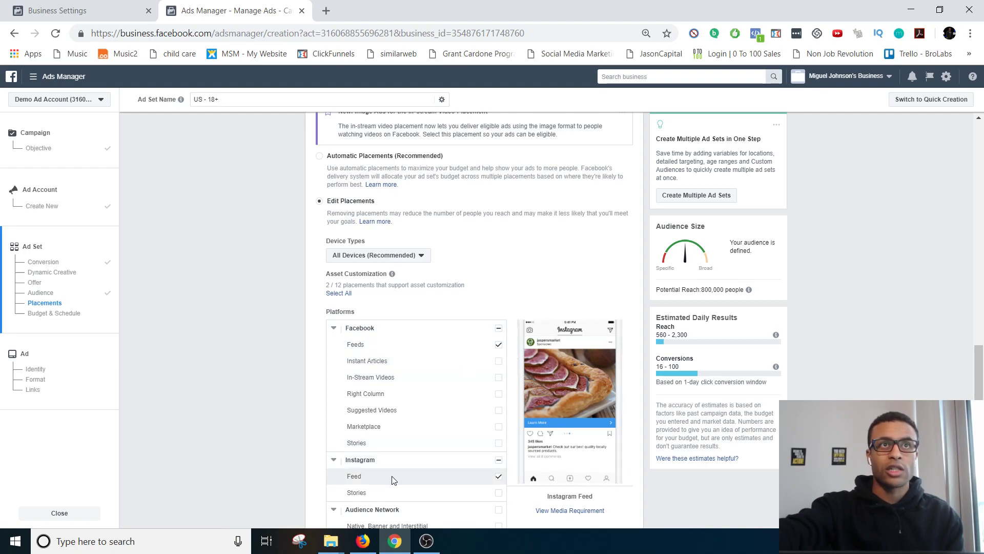
pyautogui.scroll(-5, 239, 214)
pyautogui.scroll(6, 262, 215)
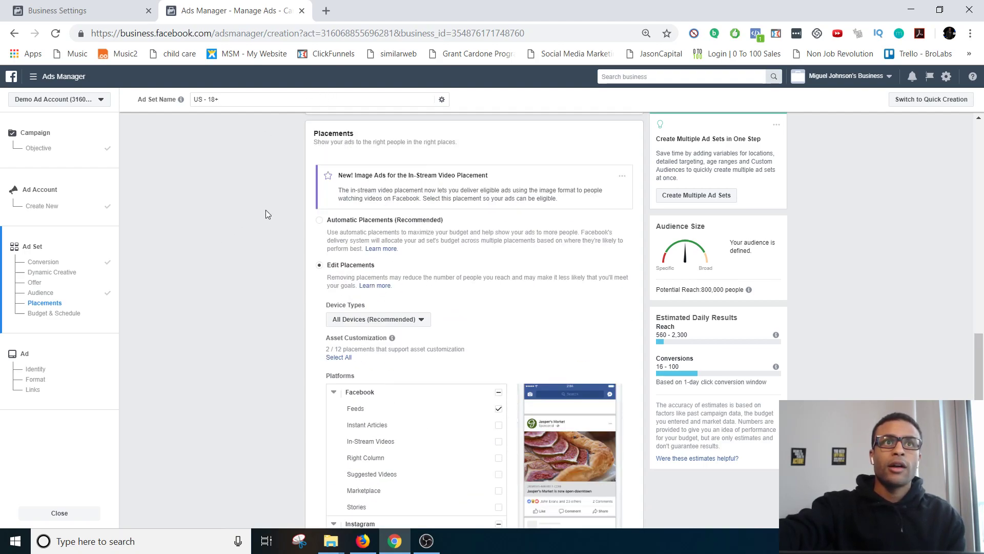
pyautogui.scroll(-5, 426, 216)
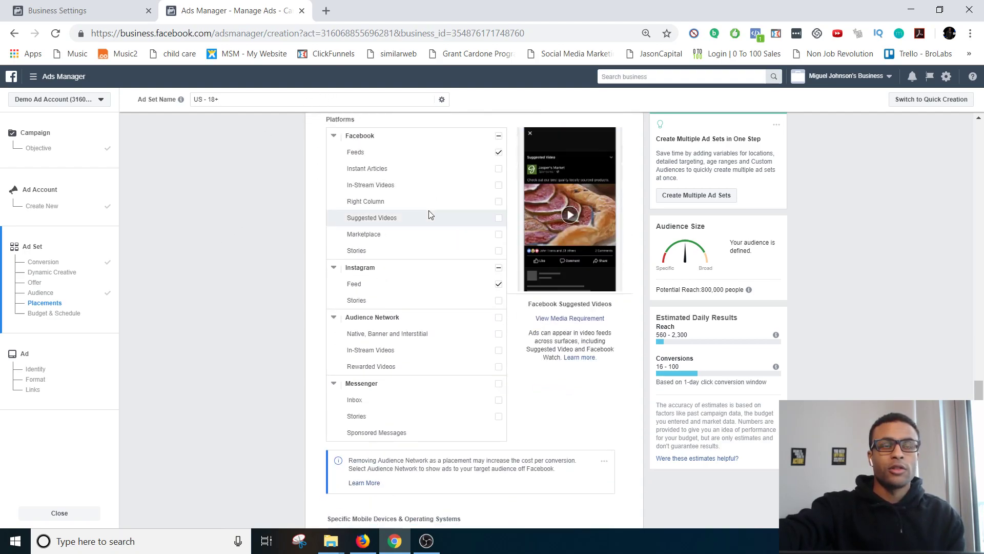
pyautogui.scroll(-4, 430, 212)
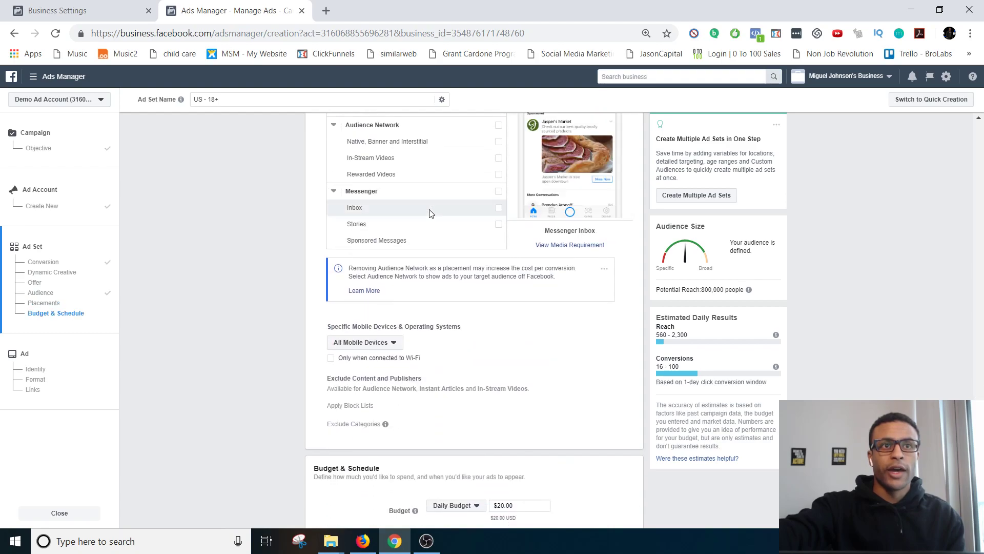
pyautogui.click(332, 359)
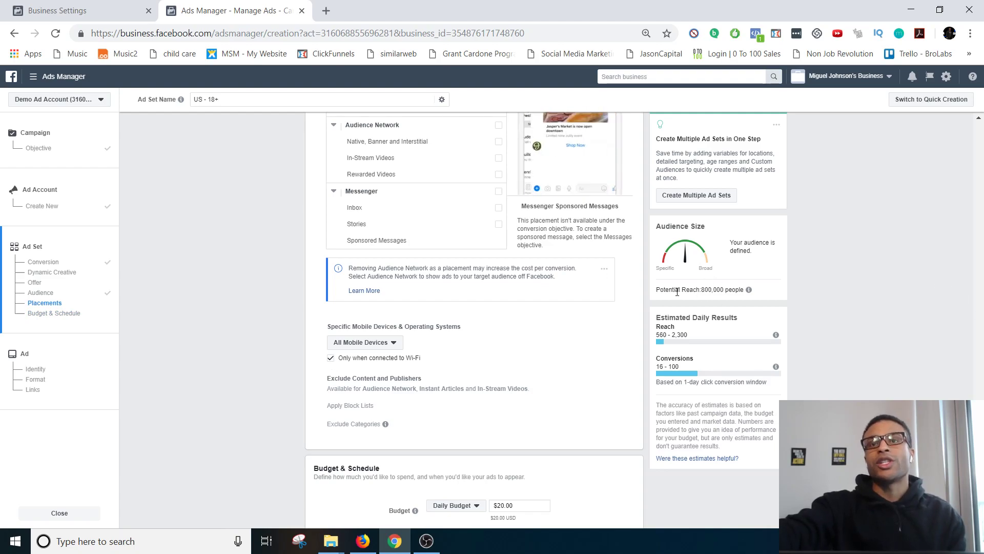
pyautogui.moveTo(677, 290); pyautogui.dragTo(746, 289)
pyautogui.click(748, 289)
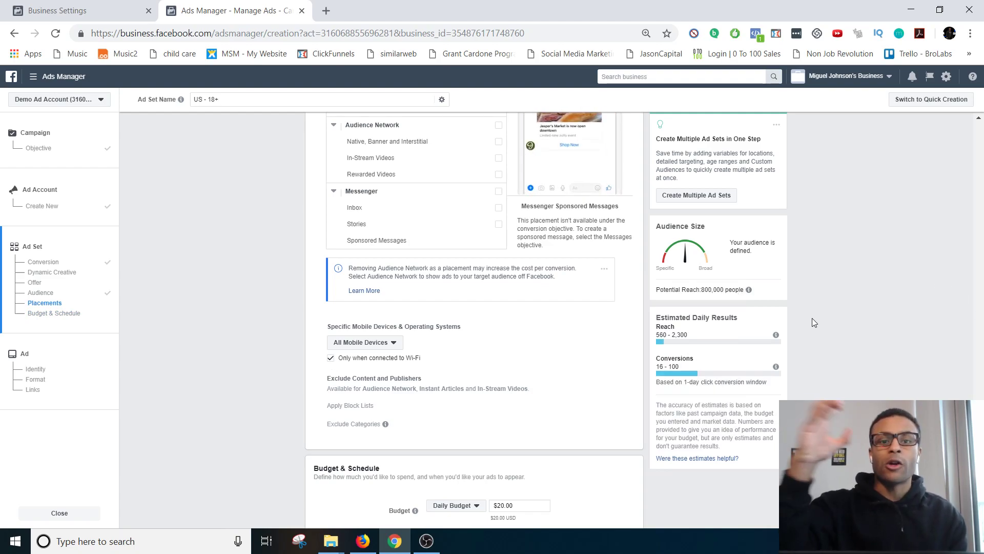
# Change the ad set's daily budget to $5.00
pyautogui.scroll(-3, 280, 299)
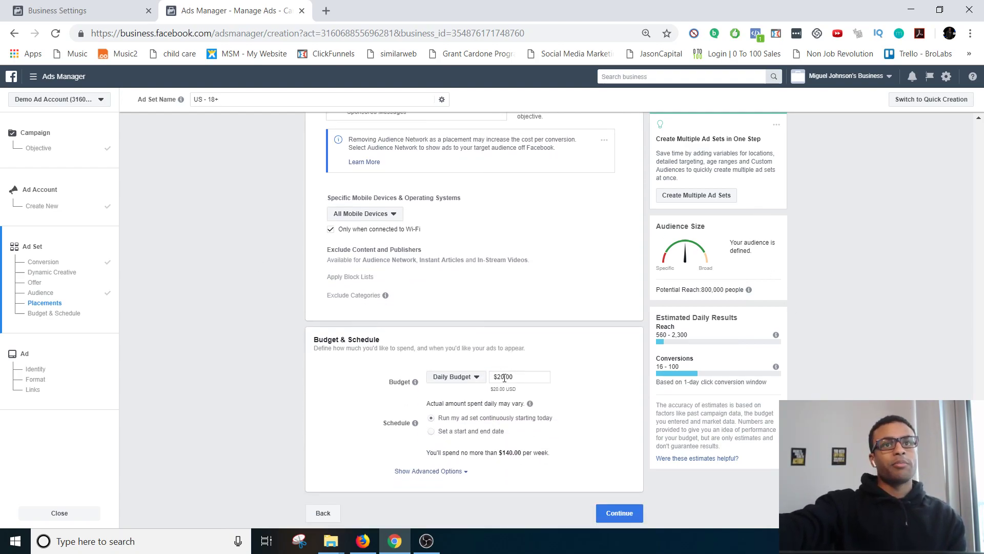
pyautogui.click(501, 378)
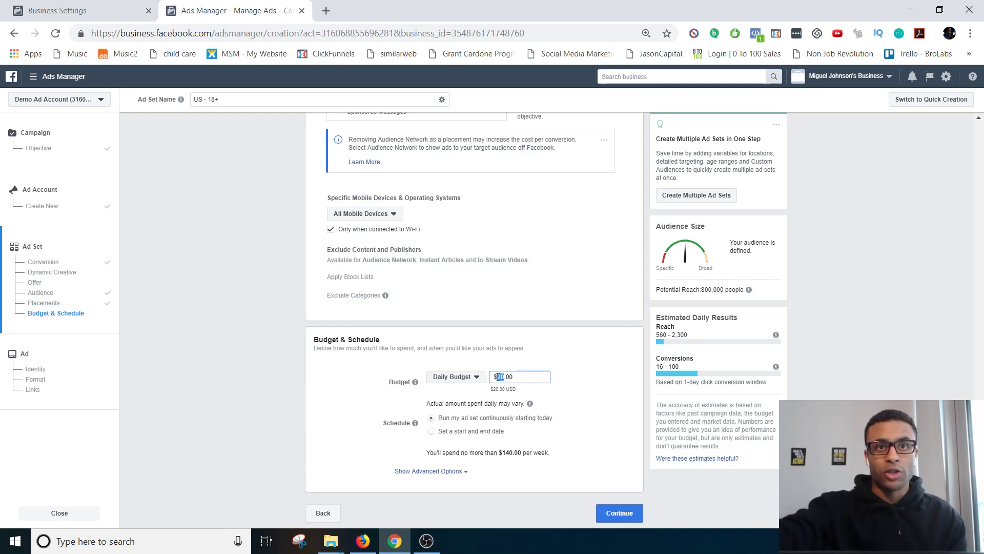
pyautogui.write('5')
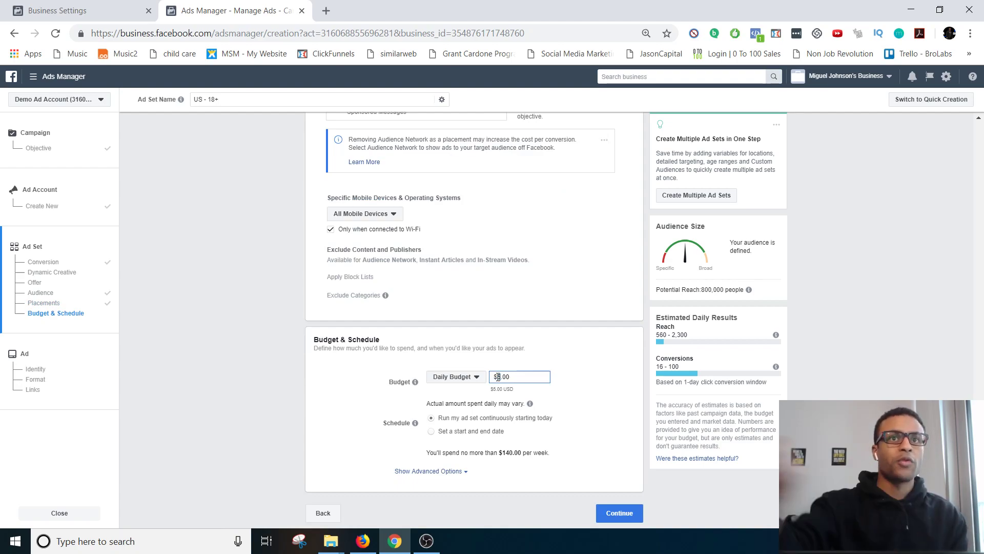
pyautogui.click(567, 461)
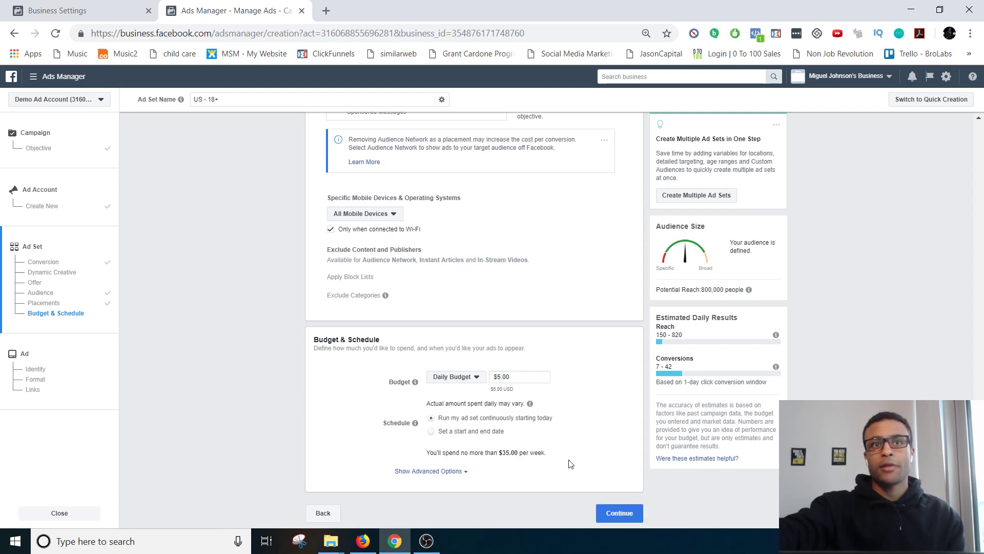
# Try start and end dates, then keep the ad set running continuously starting today
pyautogui.click(432, 432)
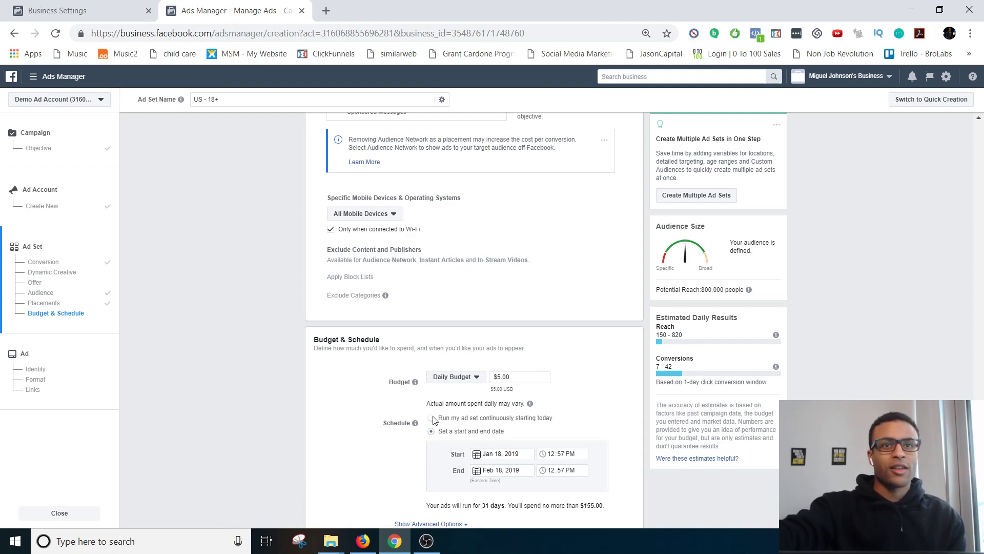
pyautogui.click(434, 419)
pyautogui.moveTo(440, 418); pyautogui.dragTo(556, 427)
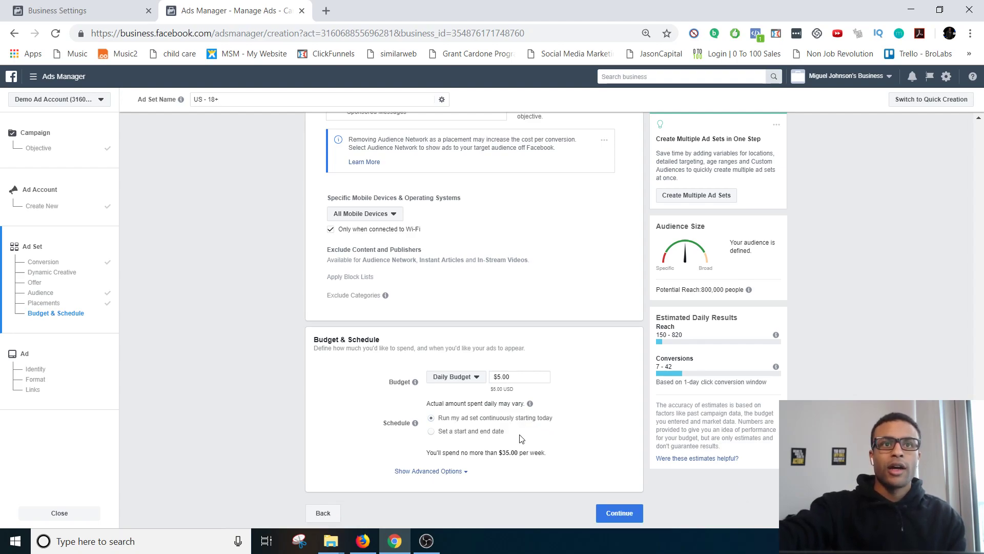
pyautogui.moveTo(515, 420); pyautogui.dragTo(559, 420)
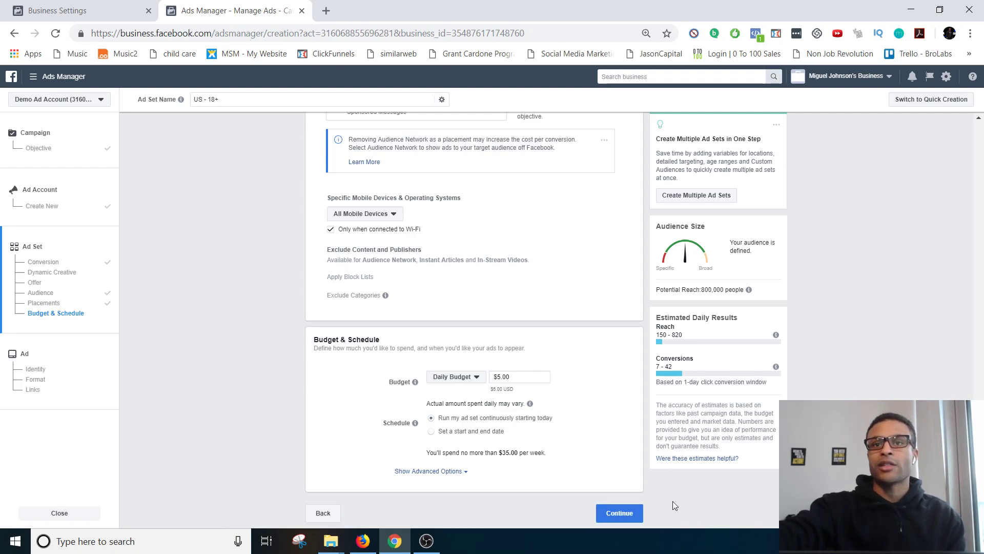
# Select the existing ad set name 'US - 18+' in the Ad Set Name field
pyautogui.scroll(10, 482, 271)
pyautogui.scroll(-4, 482, 271)
pyautogui.scroll(-5, 482, 272)
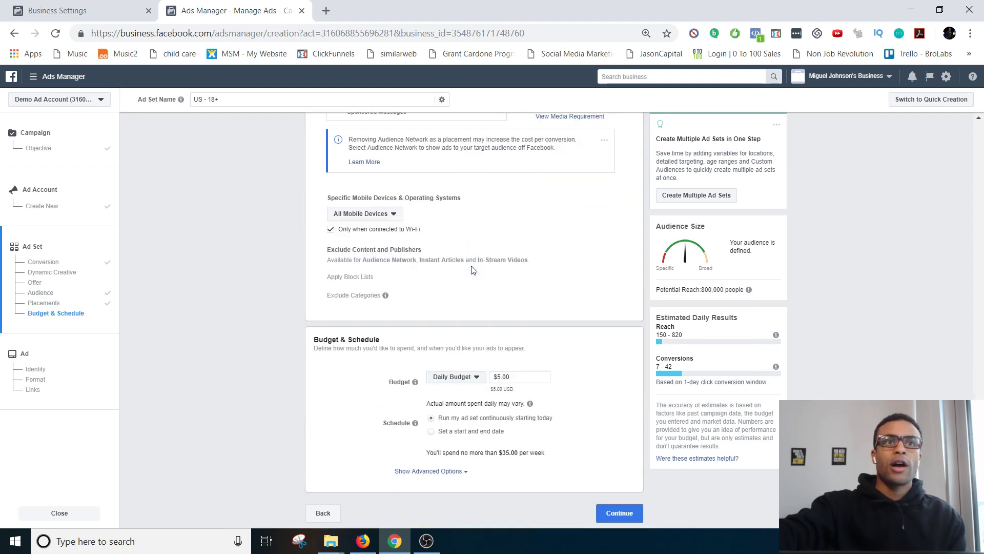
pyautogui.scroll(6, 382, 353)
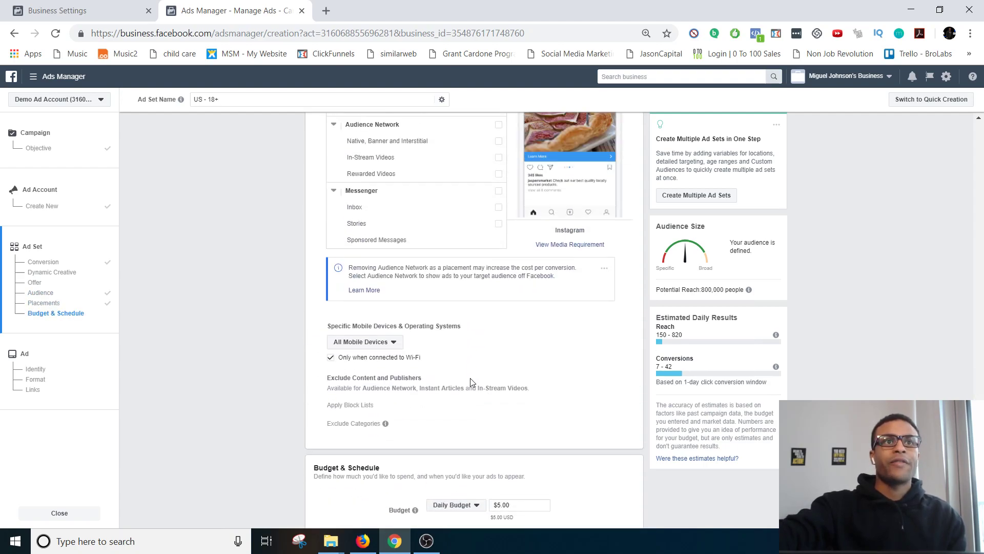
pyautogui.scroll(10, 384, 355)
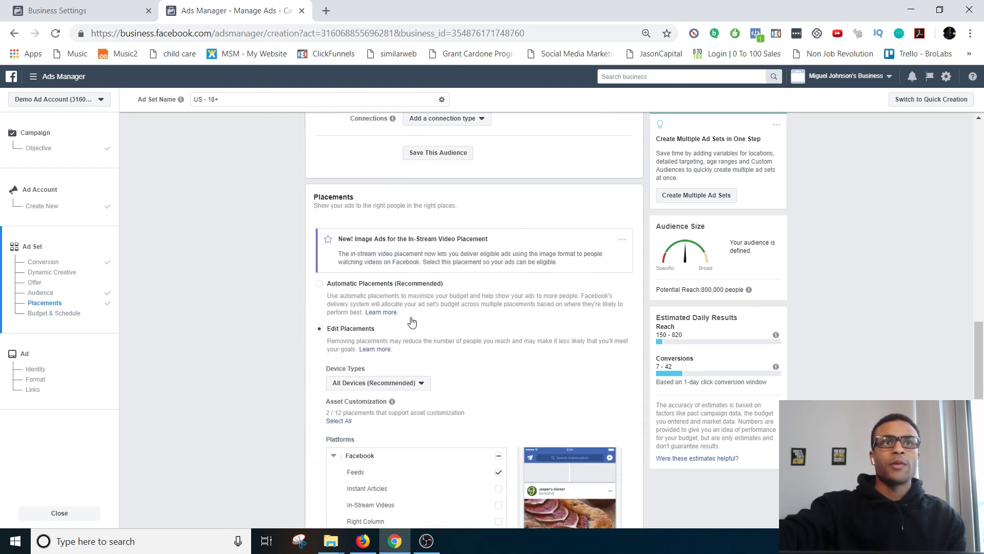
pyautogui.scroll(4, 415, 324)
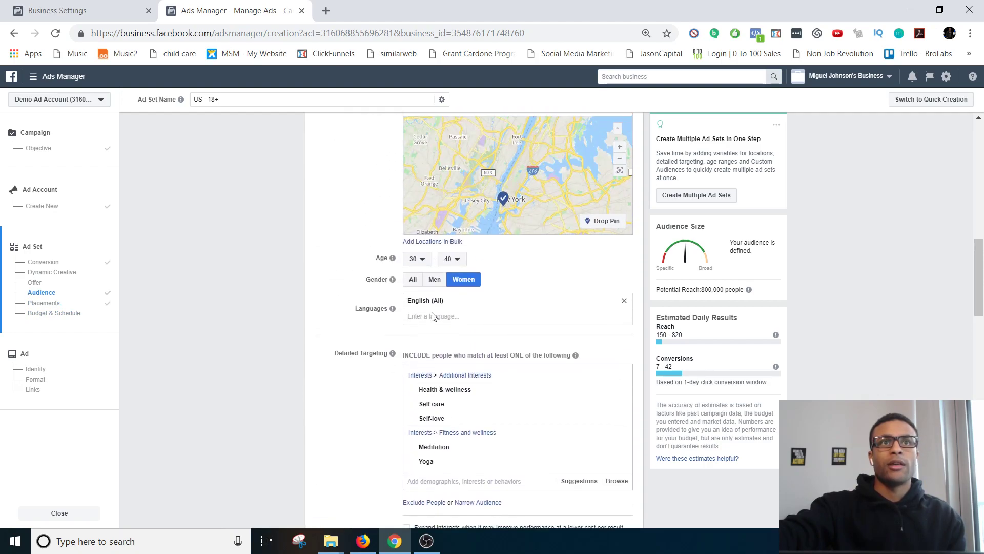
pyautogui.scroll(3, 434, 279)
pyautogui.scroll(4, 351, 290)
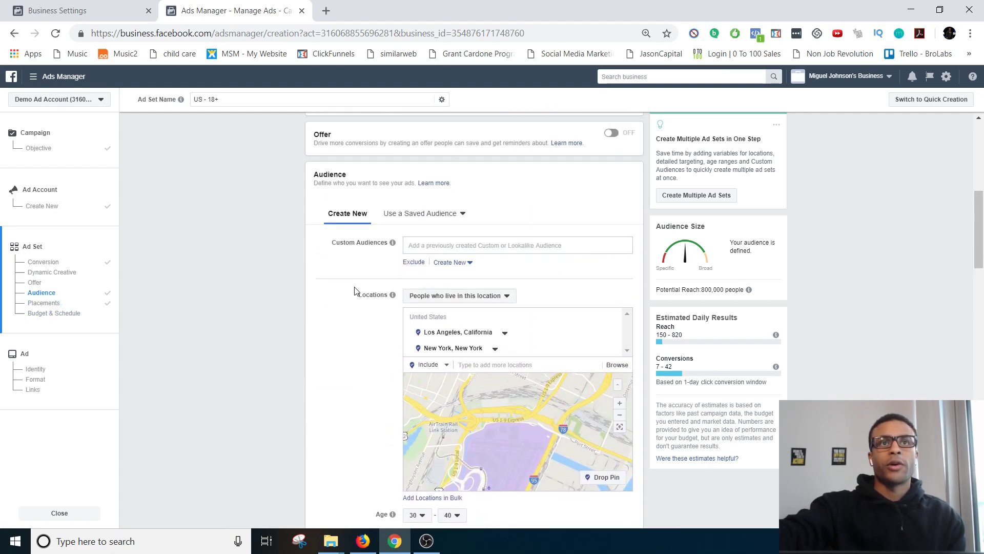
pyautogui.scroll(7, 395, 359)
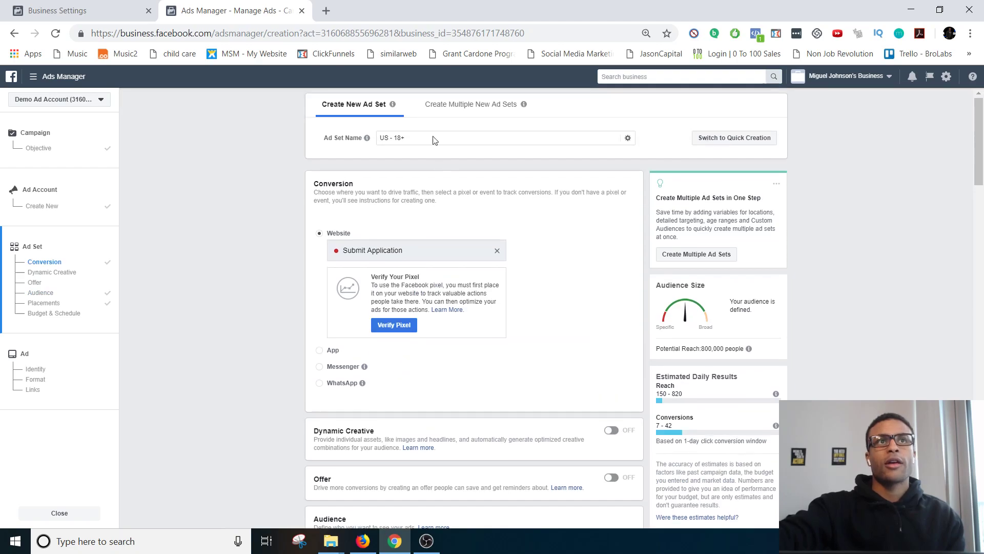
pyautogui.doubleClick(428, 138)
pyautogui.click(428, 141)
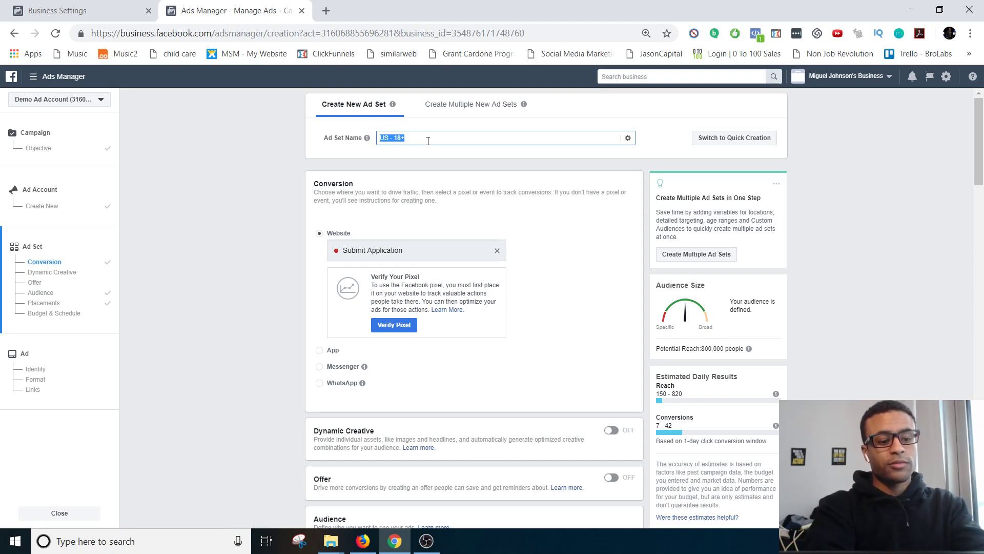
# Replace it with 'AD Pic #1 - W - [30-40] - FB/IG - Yoga' and confirm the name
pyautogui.write('A')
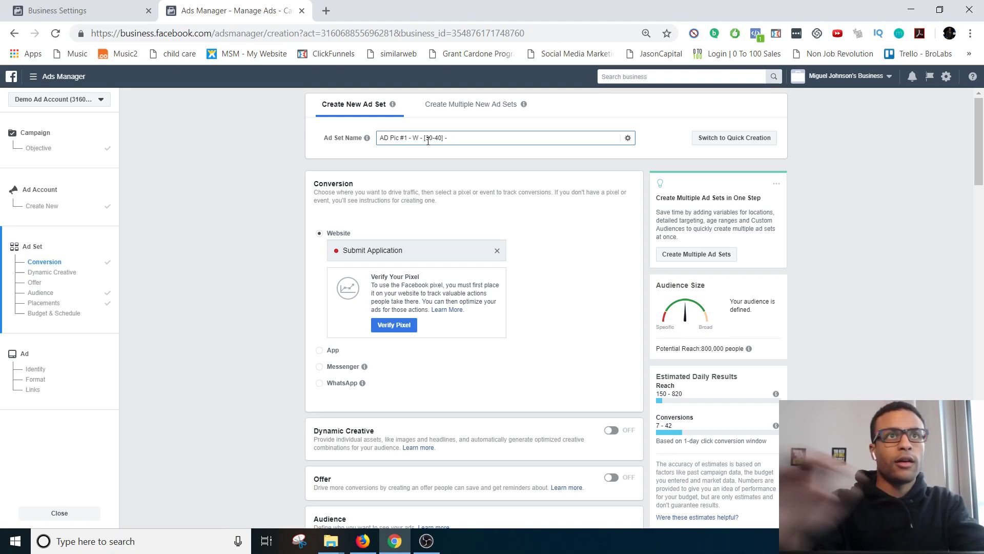
pyautogui.scroll(-12, 264, 271)
pyautogui.scroll(-5, 266, 272)
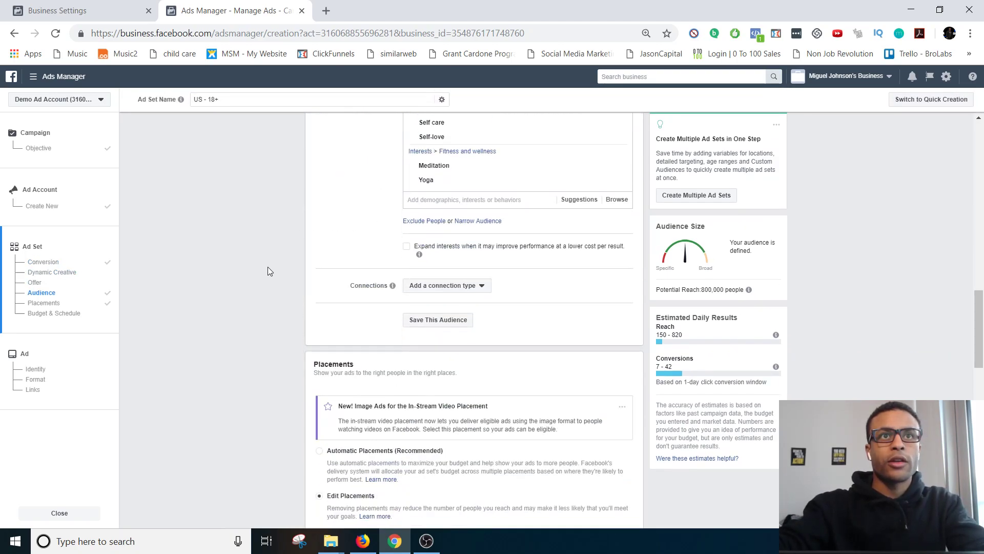
pyautogui.scroll(-5, 270, 265)
pyautogui.scroll(20, 269, 264)
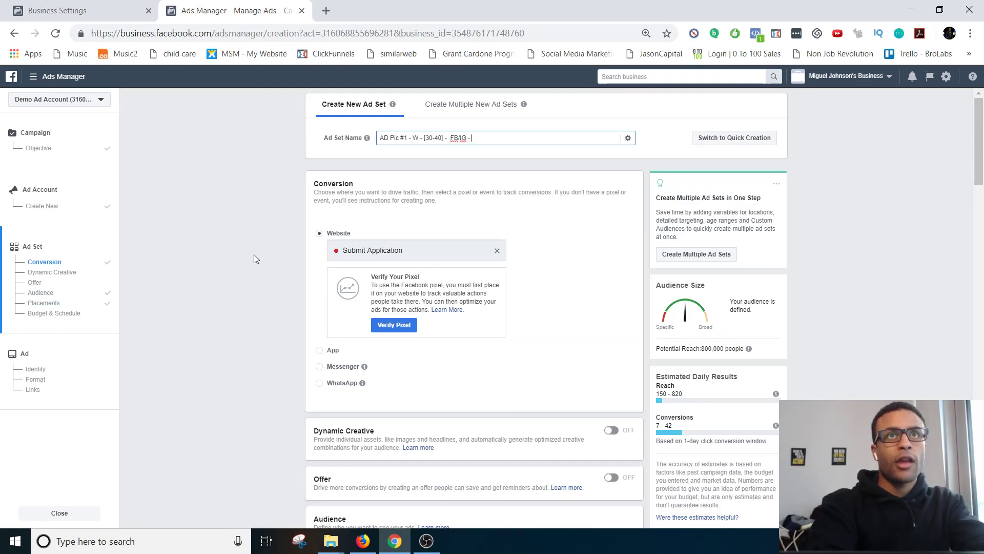
pyautogui.write('a')
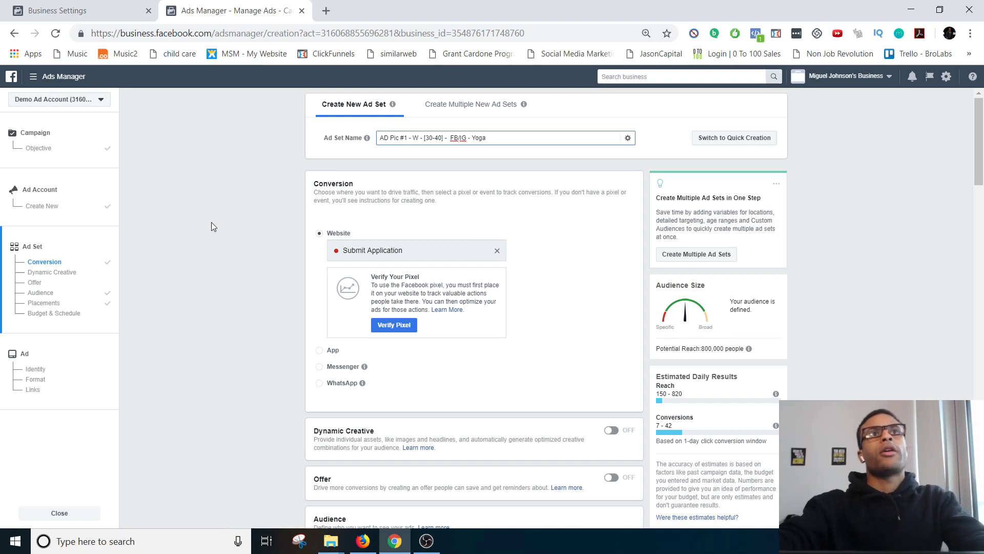
pyautogui.click(211, 223)
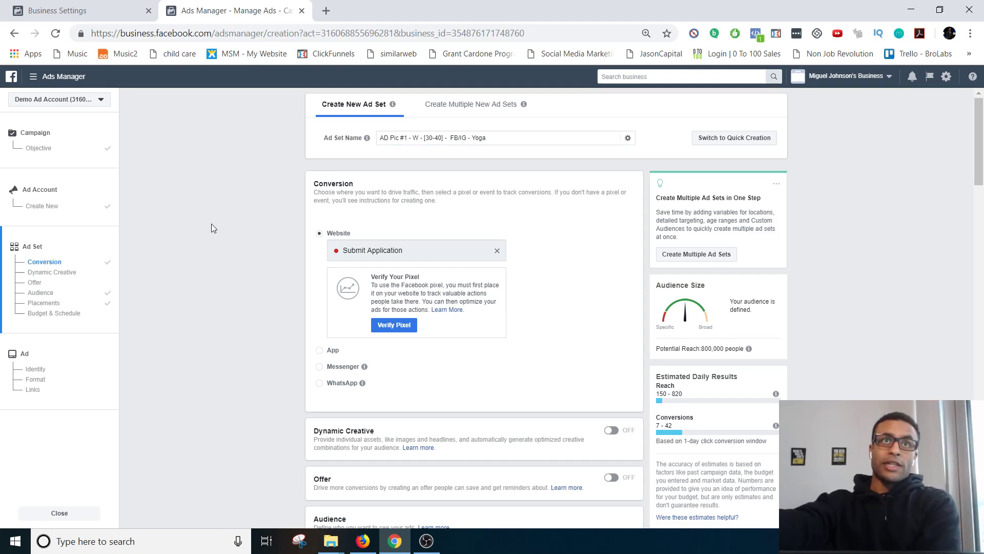
# Finish the ad set and continue to the ad level
pyautogui.scroll(-12, 296, 206)
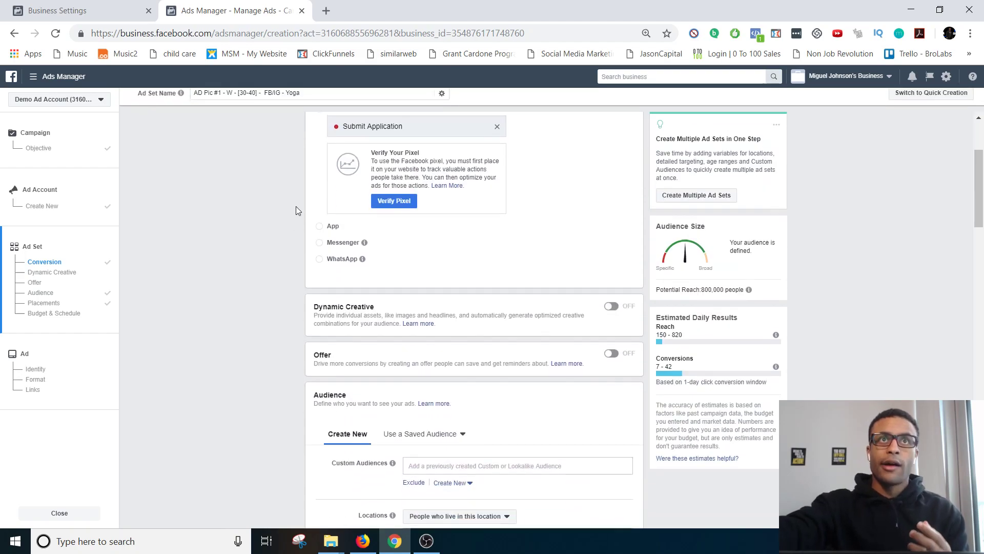
pyautogui.scroll(-10, 290, 277)
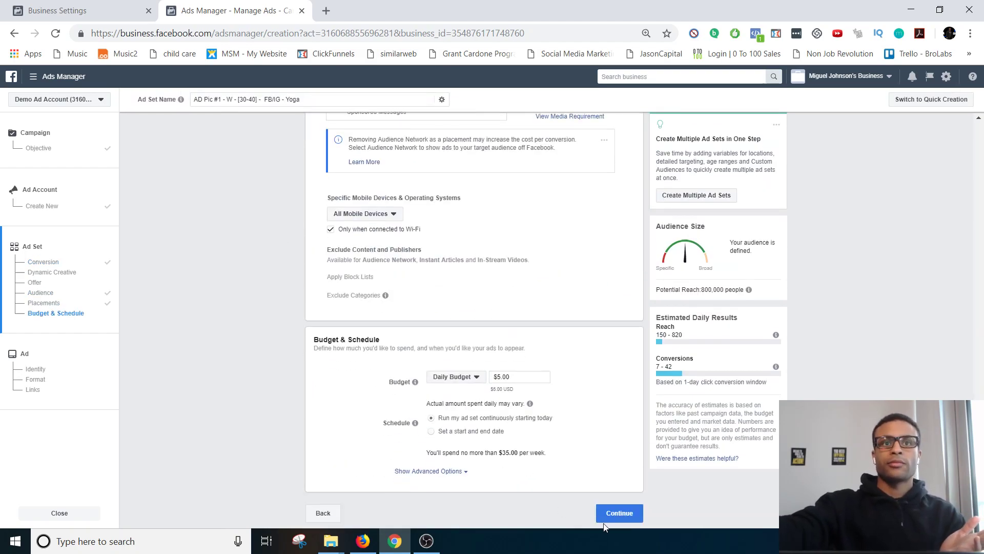
pyautogui.click(619, 513)
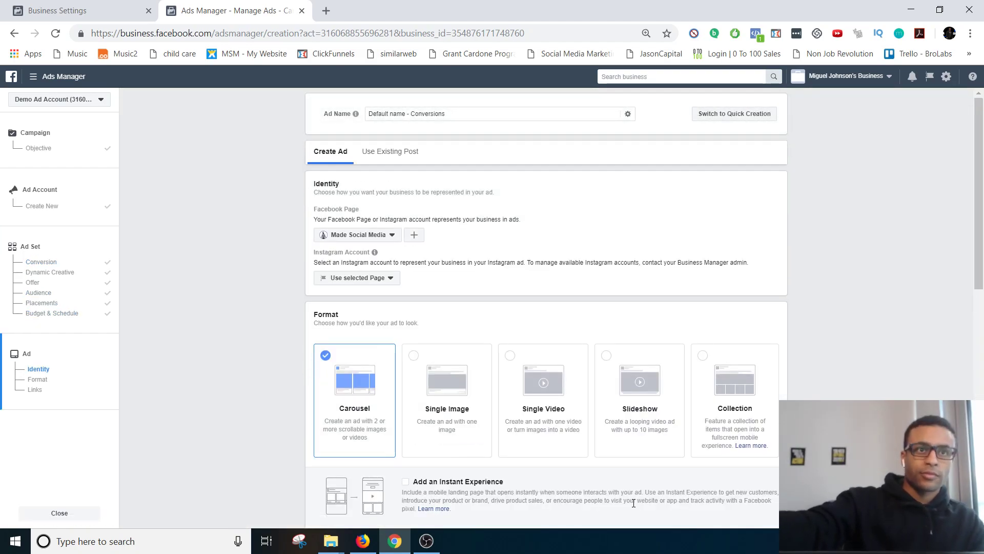
# Set the ad's identity to the Made Social Media page and its linked Instagram account
pyautogui.click(342, 281)
pyautogui.click(354, 315)
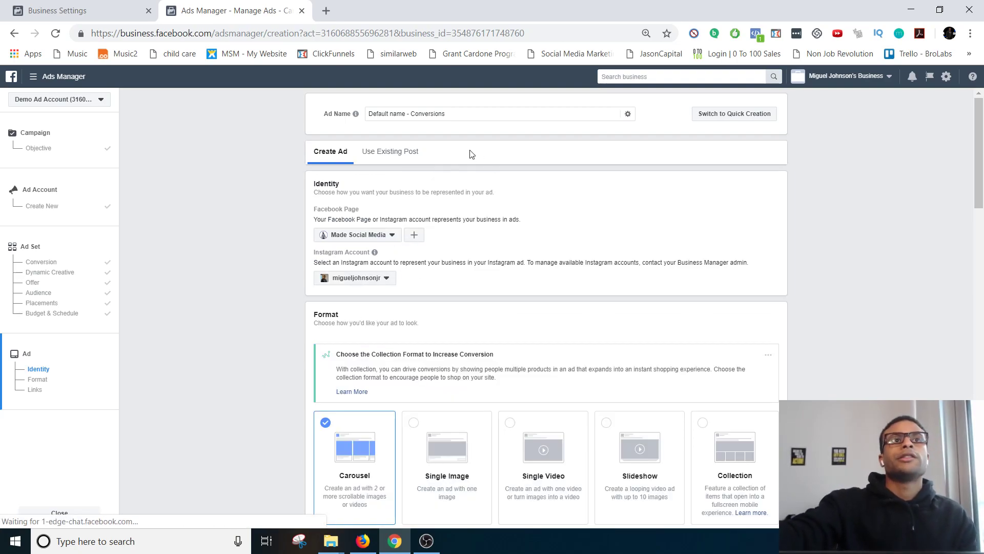
pyautogui.click(387, 242)
pyautogui.click(387, 241)
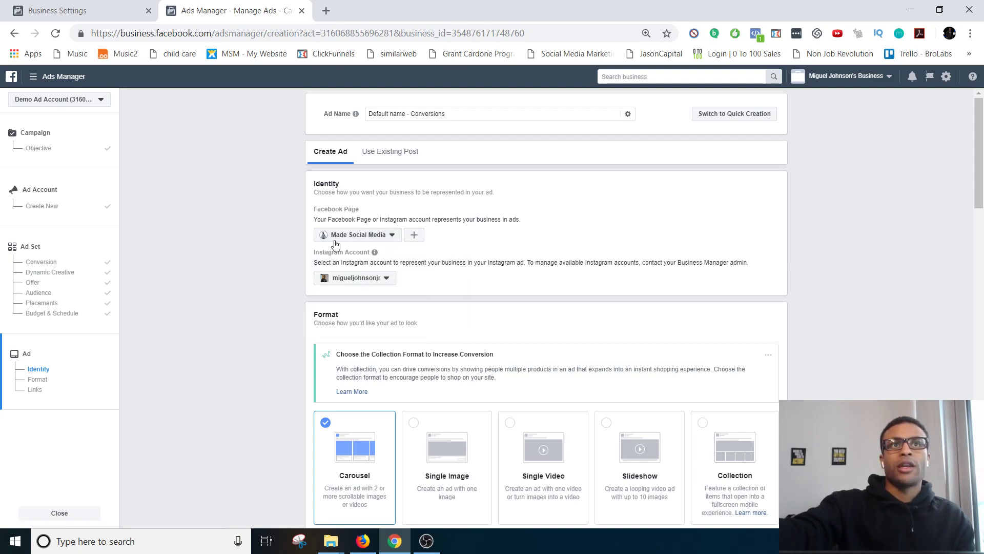
pyautogui.moveTo(334, 252)
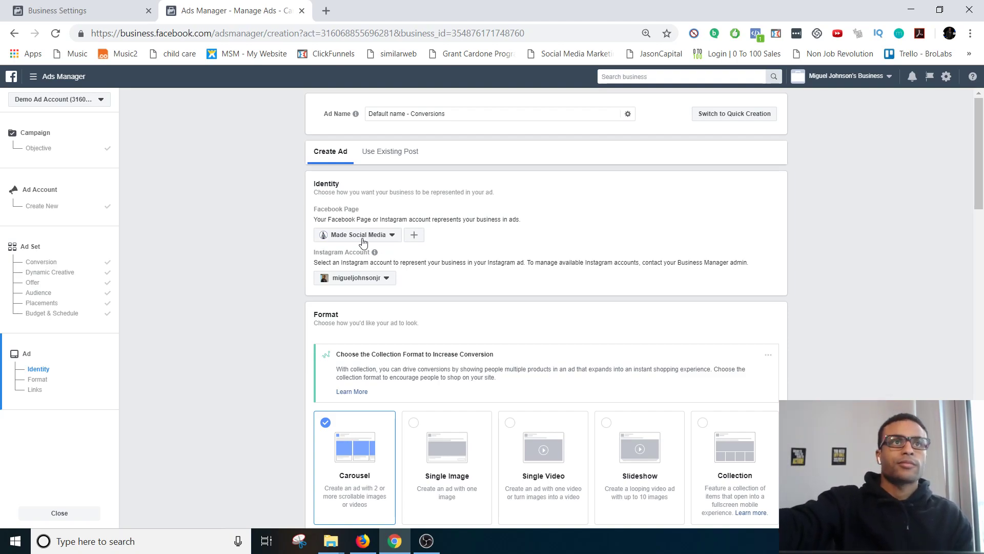
pyautogui.click(382, 283)
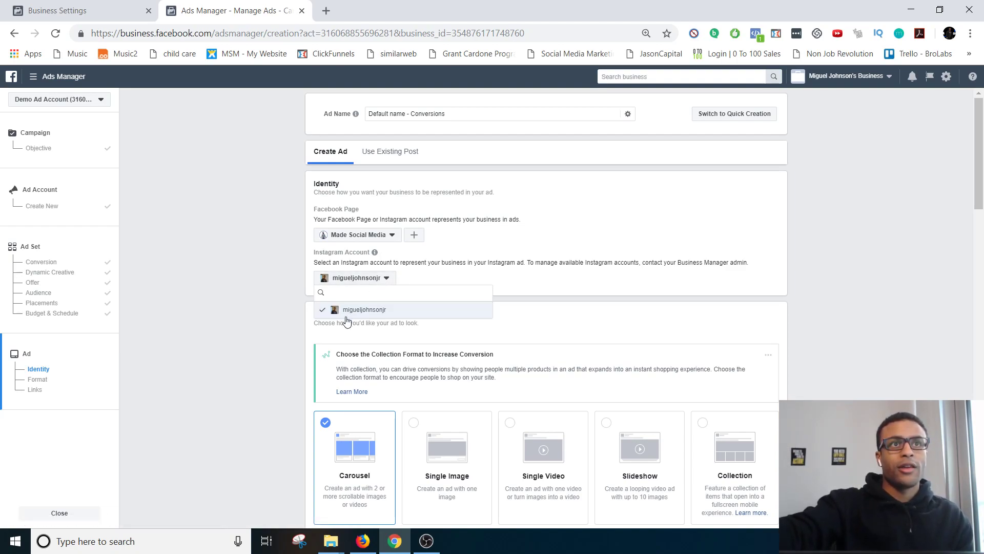
pyautogui.click(147, 231)
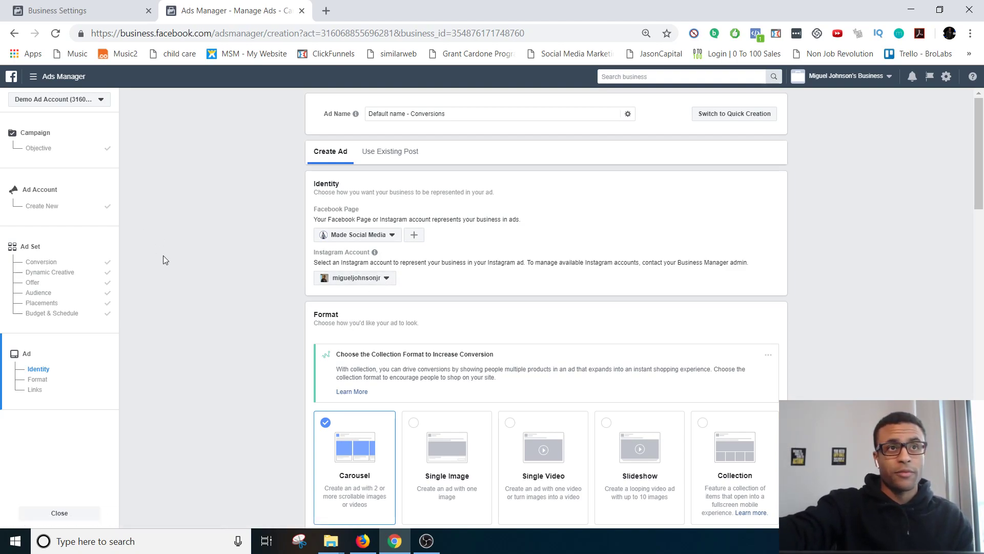
# Switch the ad format to Single Image
pyautogui.scroll(-4, 182, 259)
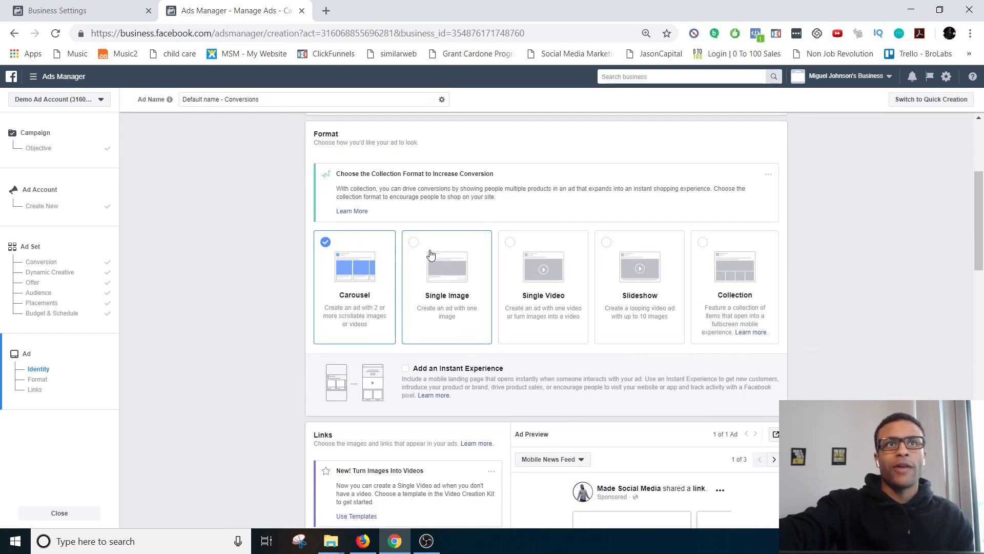
pyautogui.scroll(-4, 410, 298)
pyautogui.scroll(-3, 437, 307)
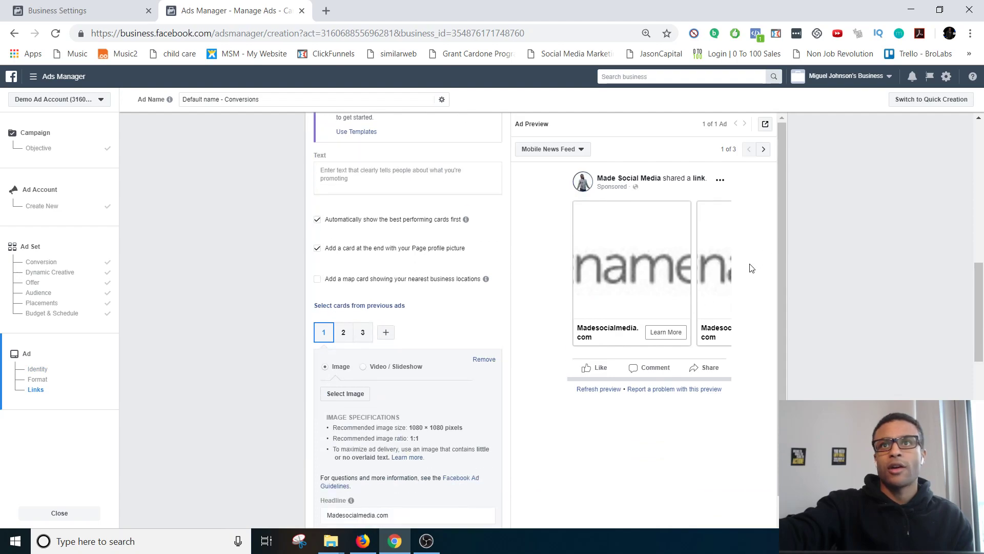
pyautogui.scroll(8, 564, 294)
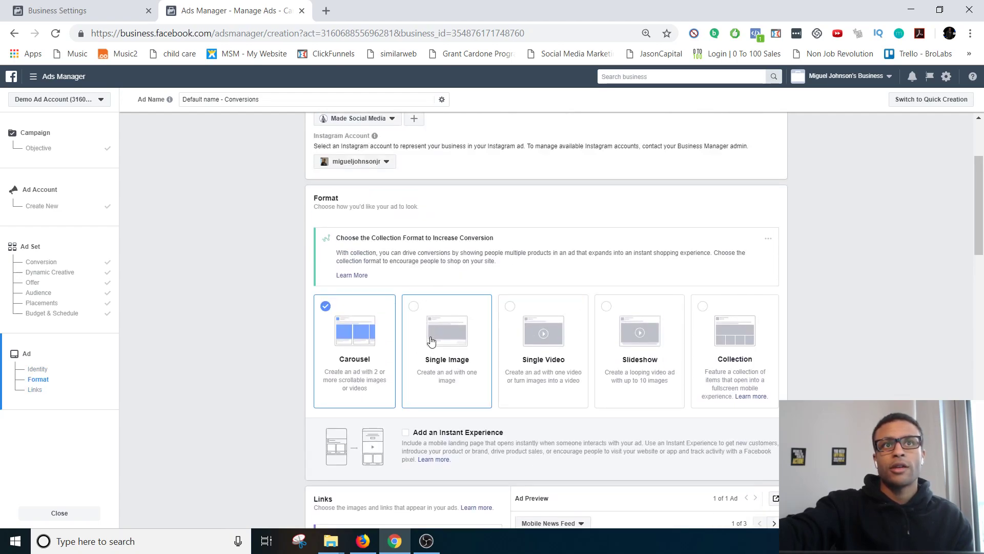
pyautogui.click(433, 344)
# Upload red-arrow-png-19.png as the ad's image
pyautogui.scroll(-6, 448, 344)
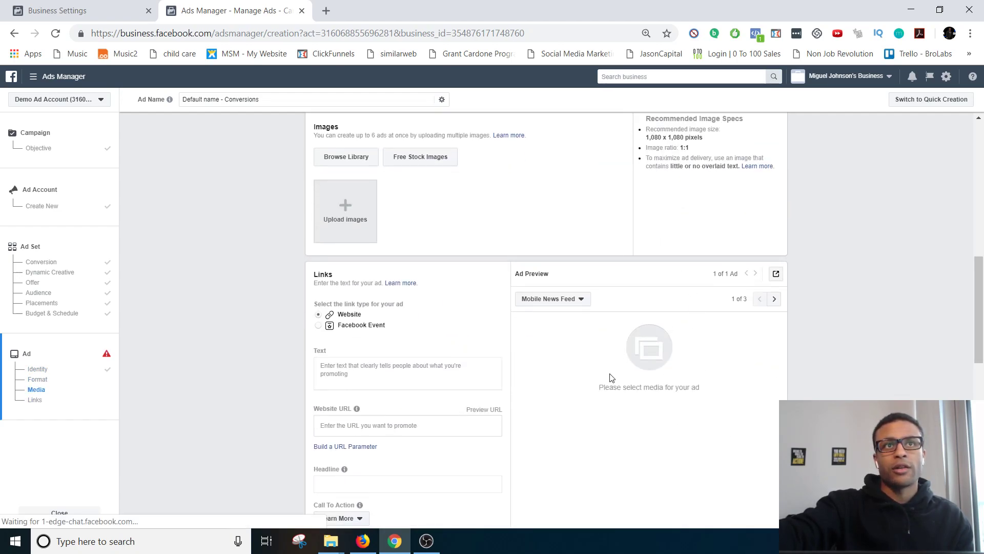
pyautogui.scroll(2, 610, 376)
pyautogui.click(334, 342)
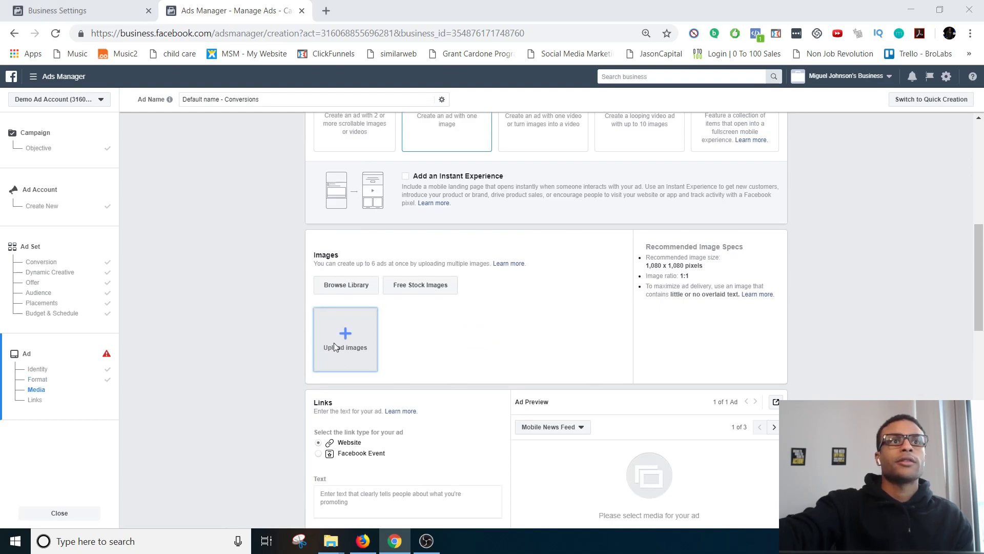
pyautogui.click(175, 95)
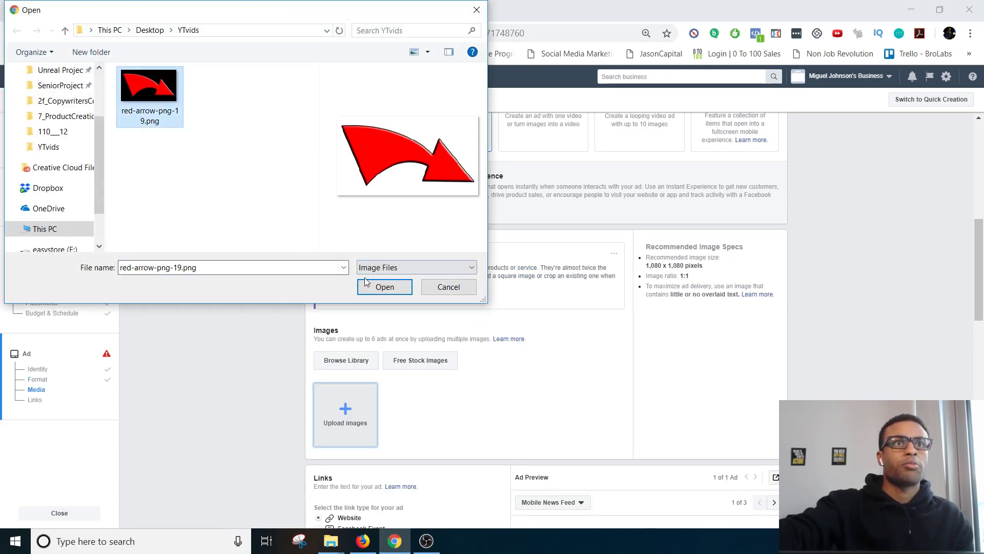
pyautogui.click(387, 286)
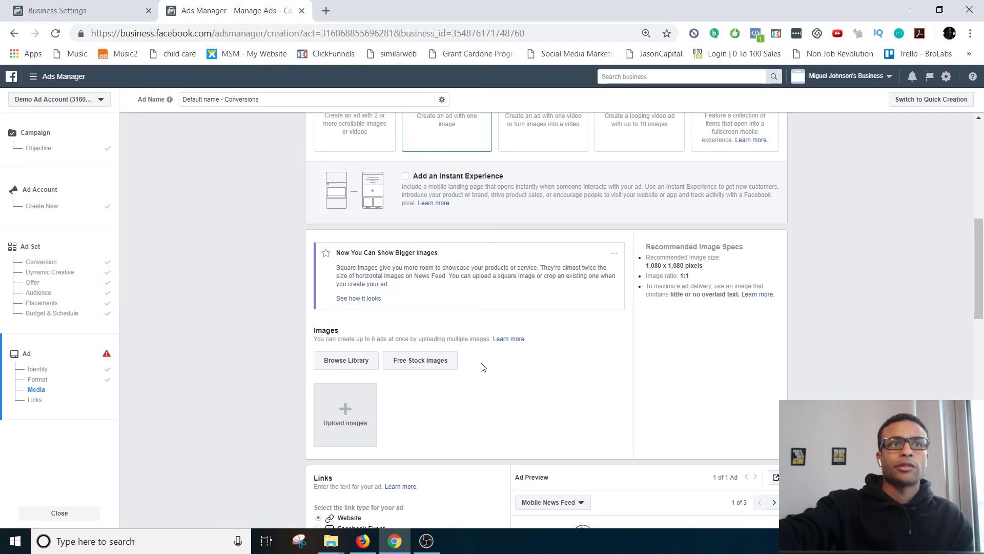
pyautogui.scroll(-4, 590, 400)
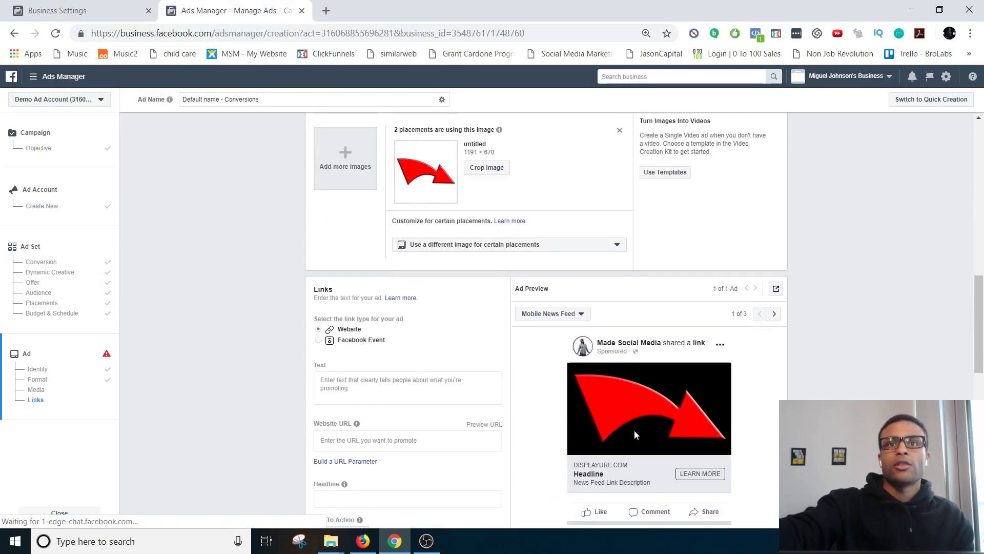
# Preview the Single Video and Slideshow ad formats
pyautogui.scroll(5, 653, 374)
pyautogui.scroll(3, 513, 216)
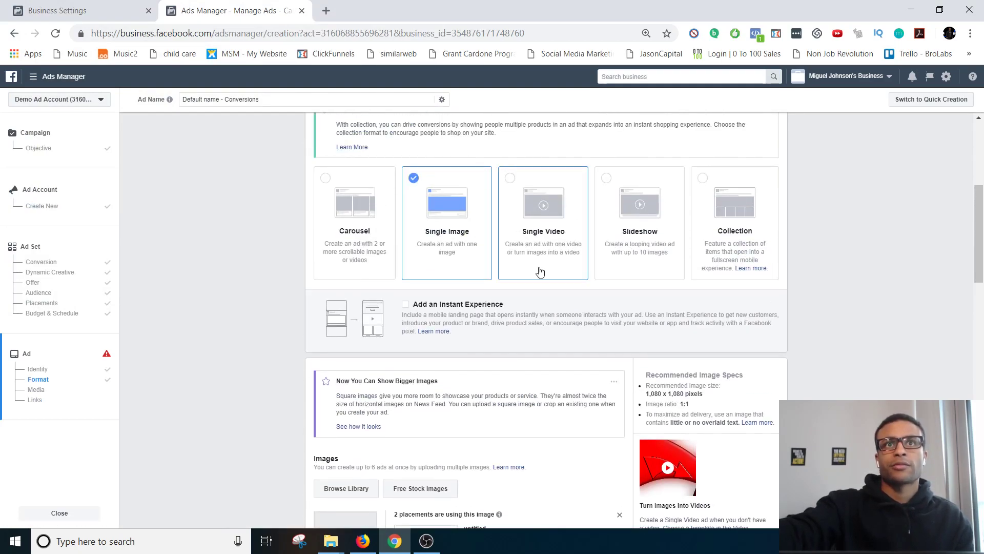
pyautogui.click(545, 259)
pyautogui.scroll(-6, 549, 262)
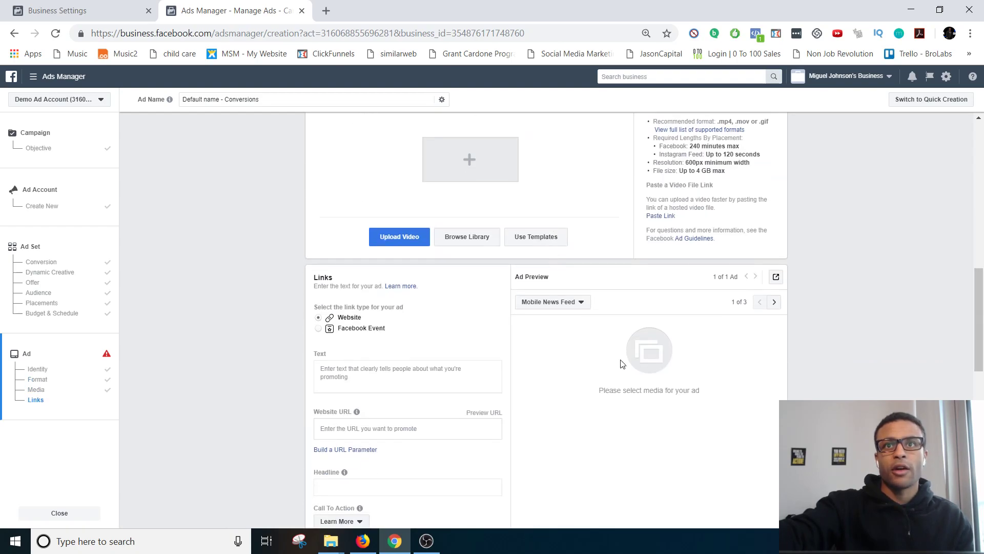
pyautogui.scroll(6, 640, 333)
pyautogui.click(631, 227)
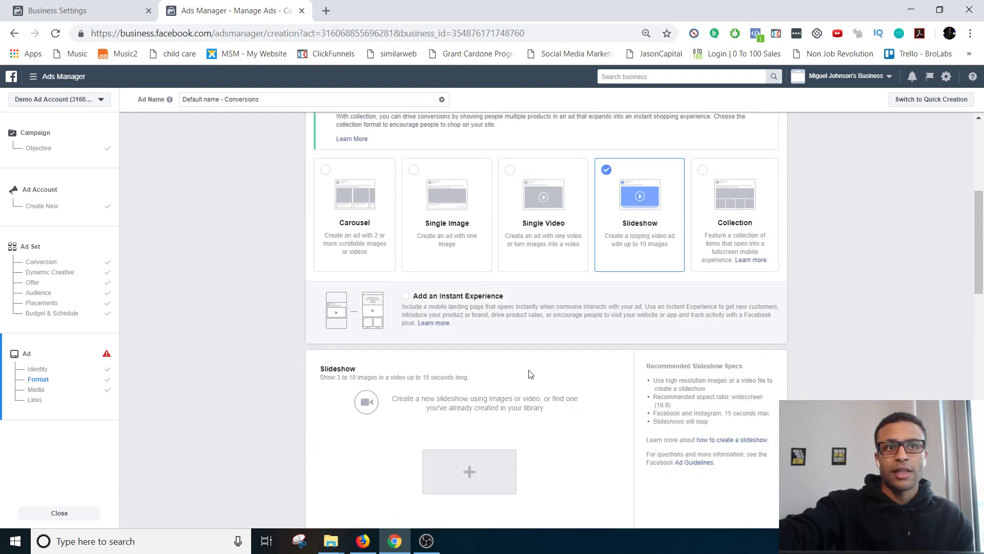
pyautogui.scroll(-5, 532, 373)
pyautogui.scroll(5, 563, 349)
# Compare Collection and Slideshow again, then settle on Single Image
pyautogui.click(741, 229)
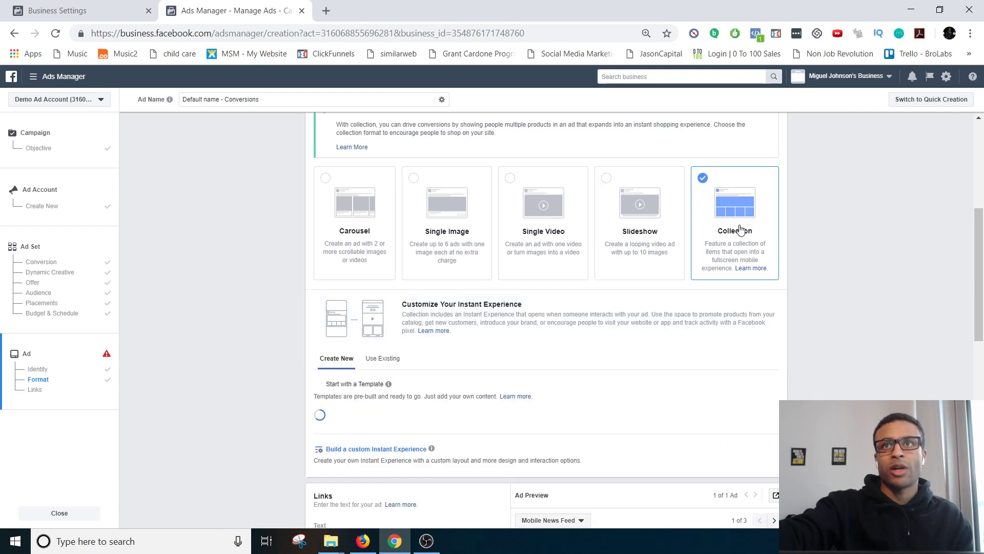
pyautogui.click(675, 229)
pyautogui.click(703, 228)
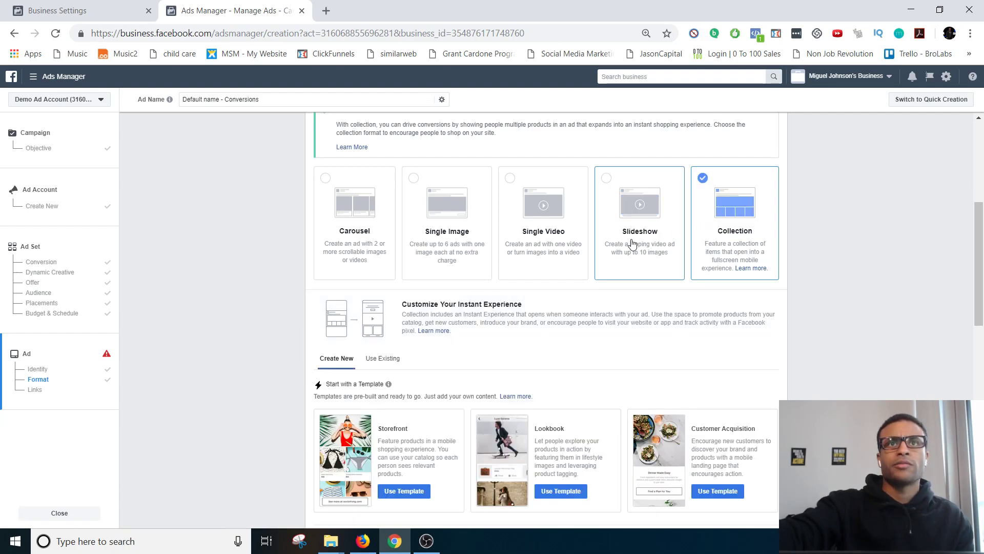
pyautogui.click(632, 244)
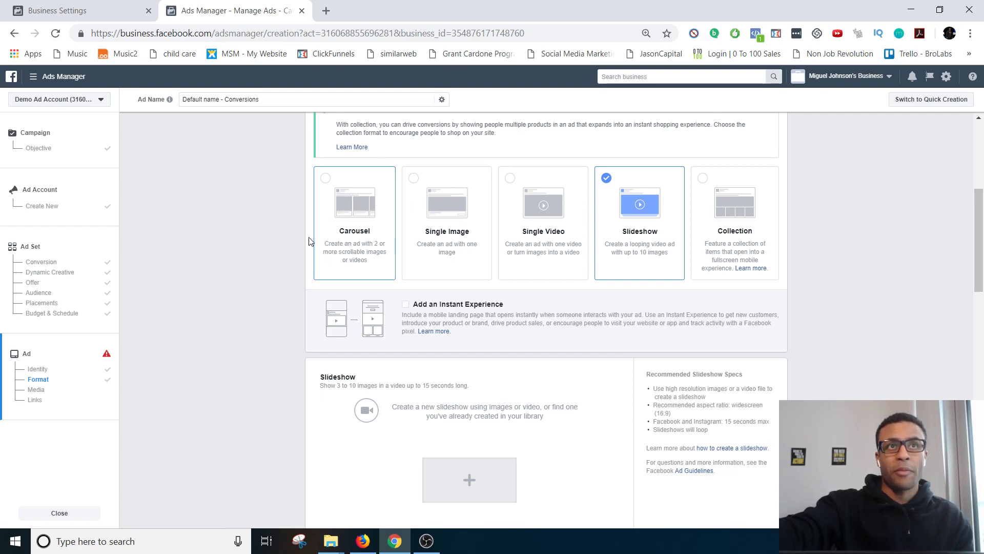
pyautogui.click(483, 229)
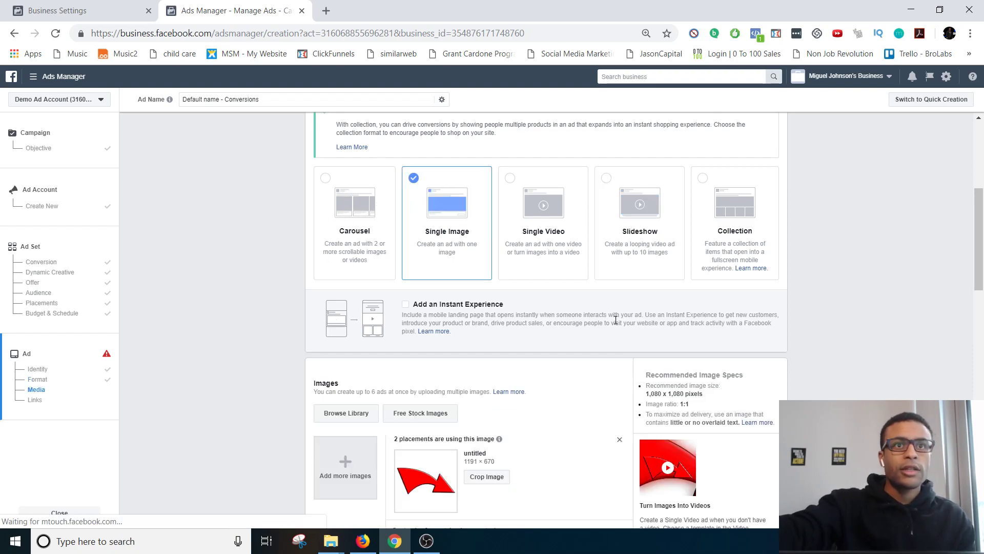
pyautogui.scroll(-6, 588, 408)
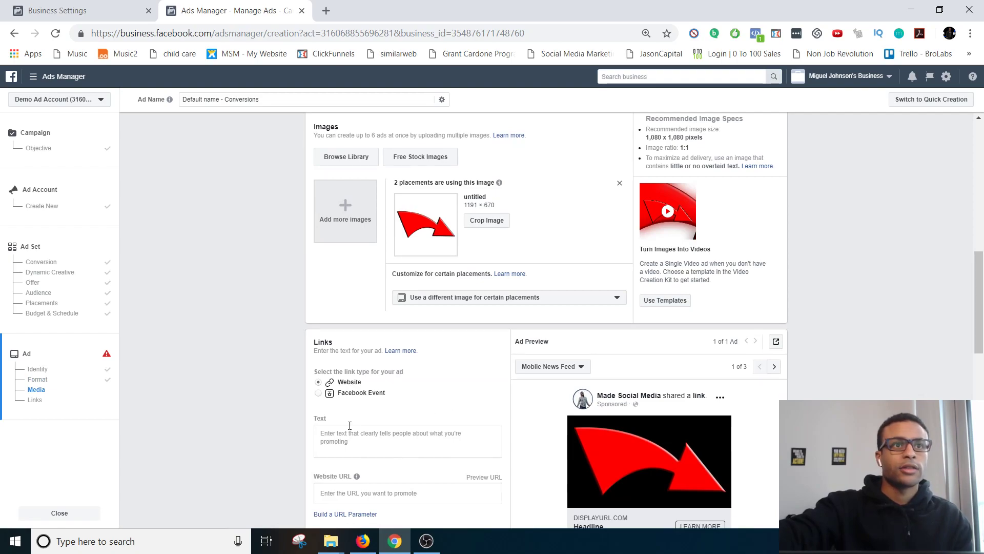
# Fill in placeholder primary text and headline for the ad
pyautogui.click(349, 429)
pyautogui.scroll(-1, 343, 426)
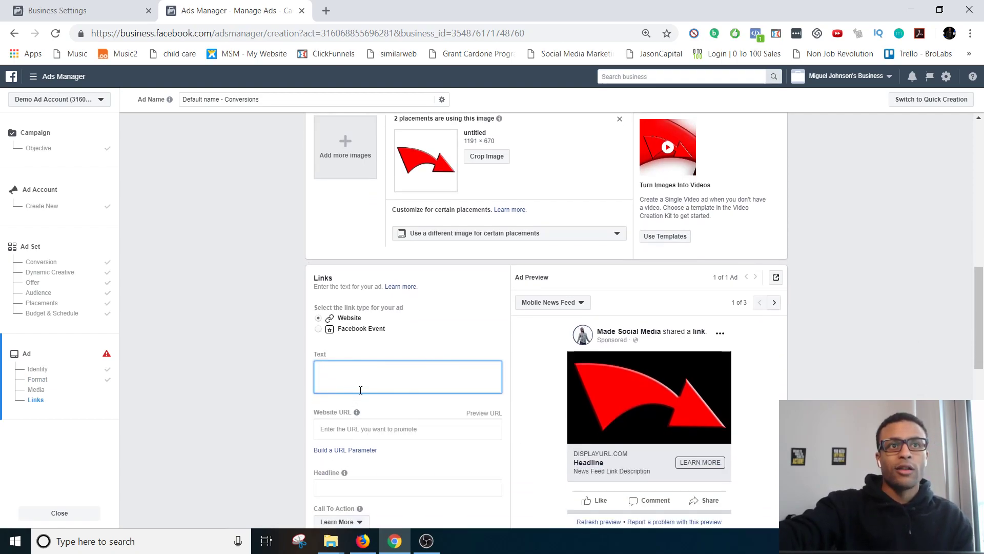
pyautogui.click(354, 428)
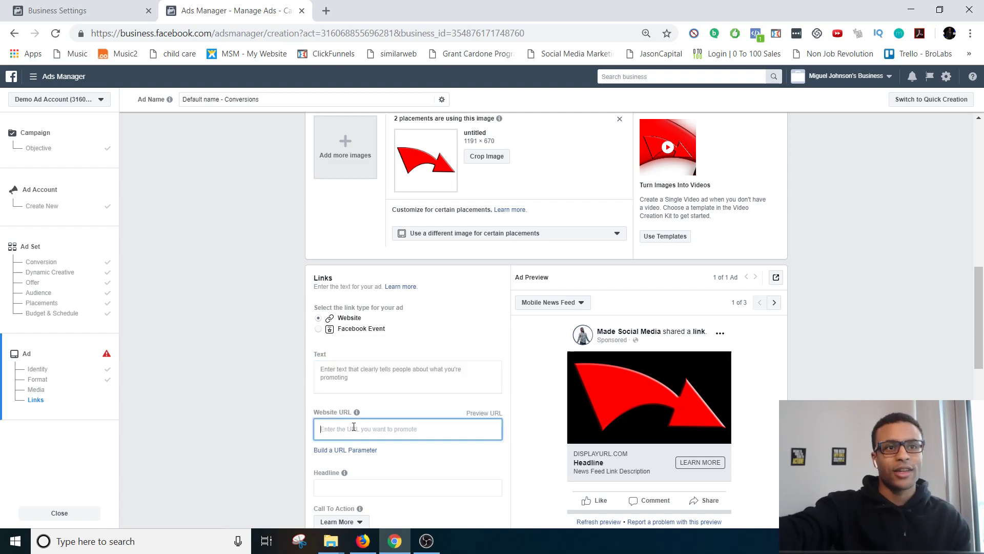
pyautogui.scroll(-2, 397, 422)
pyautogui.click(359, 373)
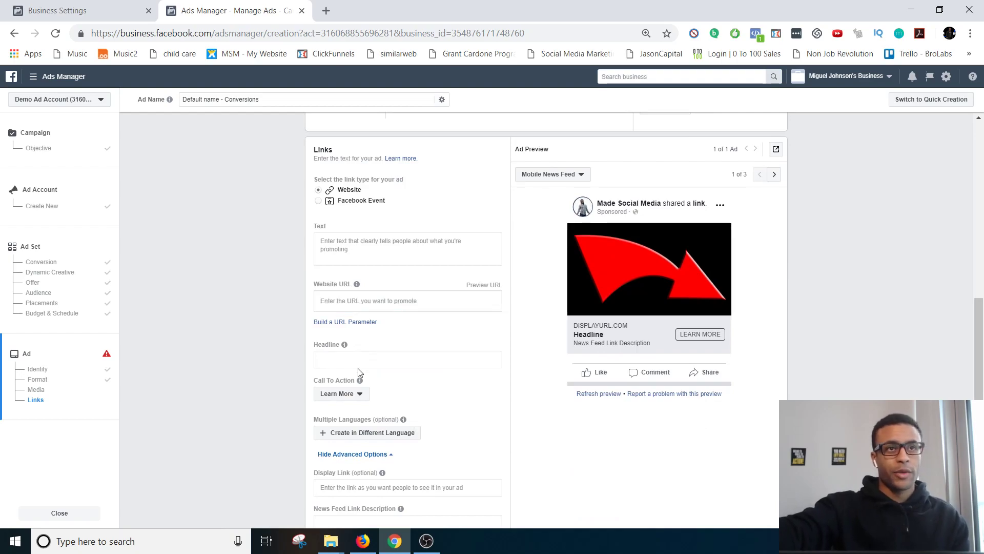
pyautogui.click(343, 251)
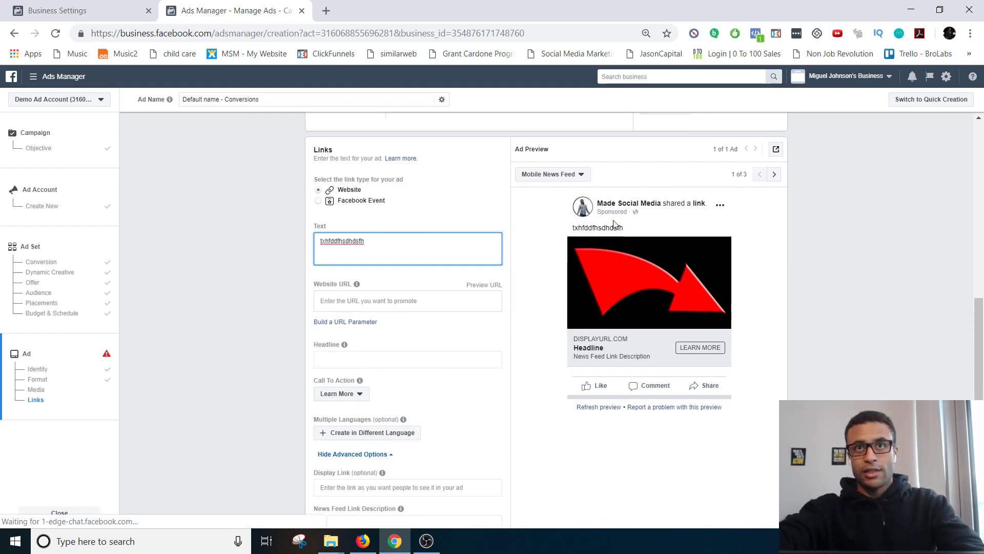
pyautogui.click(348, 301)
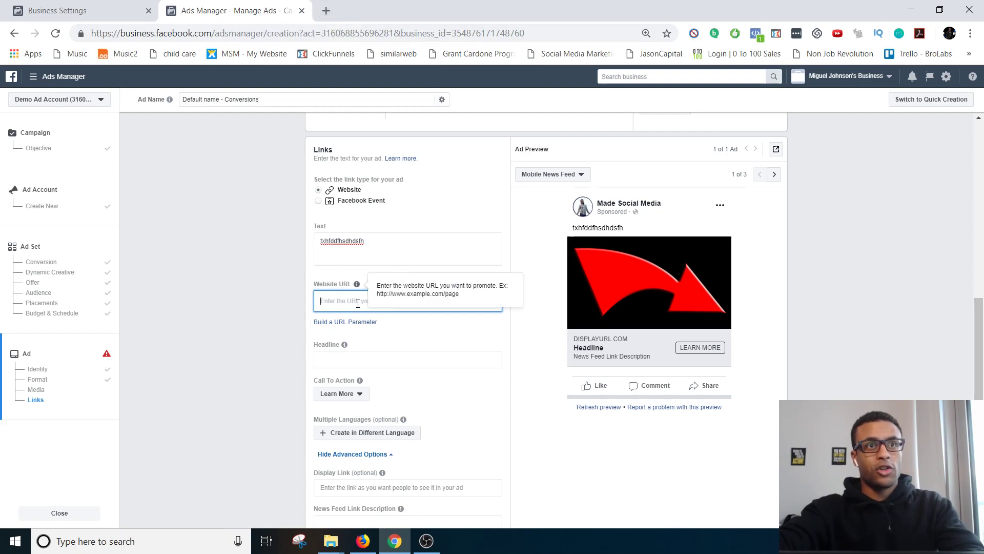
pyautogui.click(356, 358)
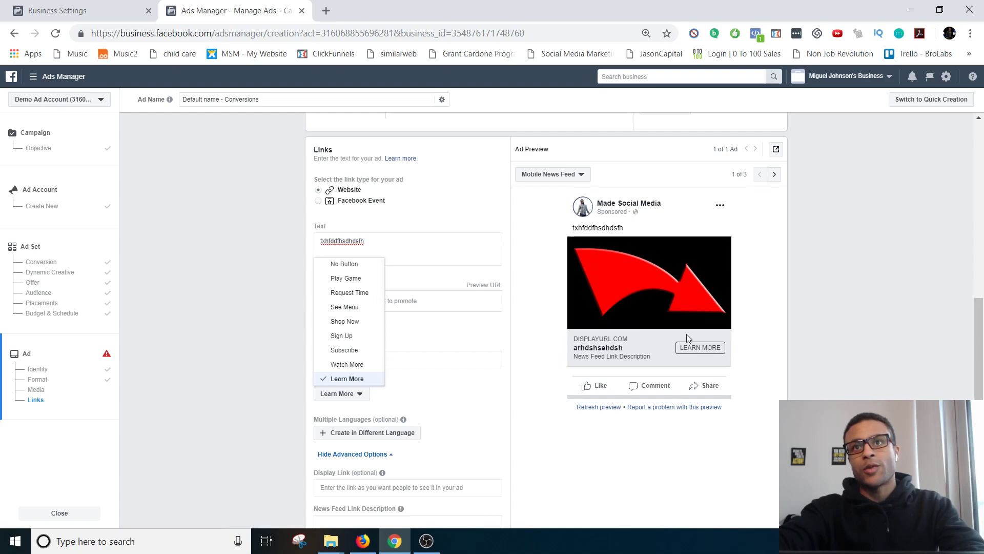
# Set the call to action to Sign Up instead of Apply Now
pyautogui.scroll(3, 354, 322)
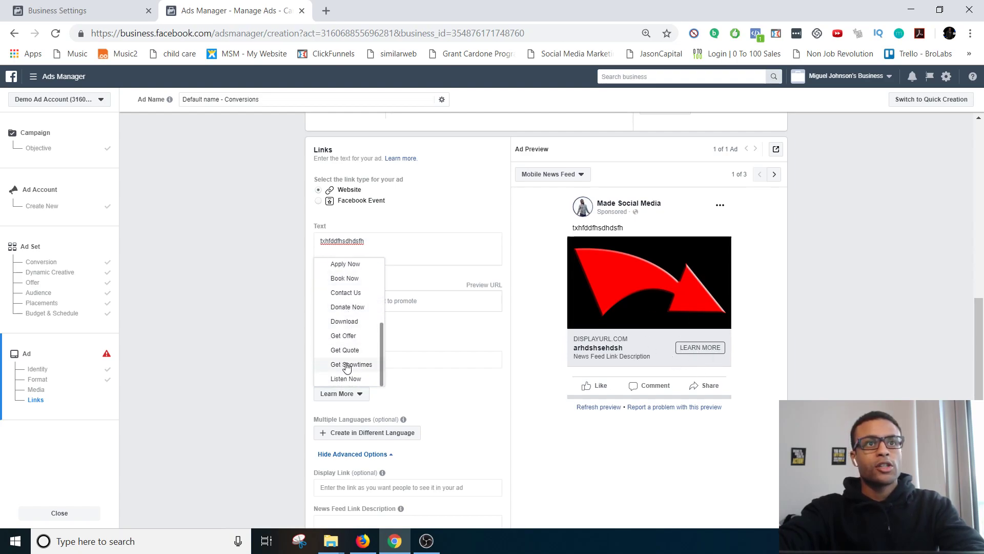
pyautogui.scroll(-3, 349, 354)
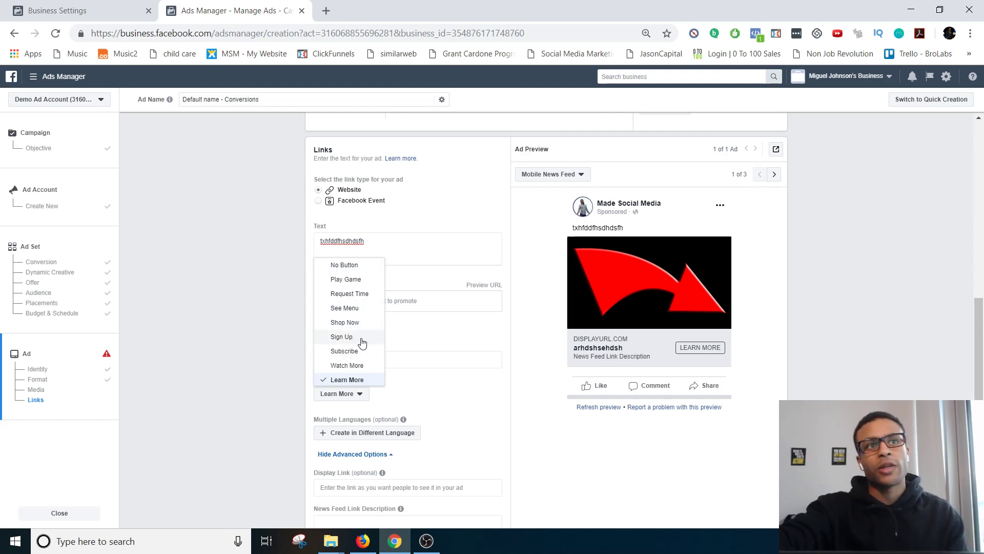
pyautogui.scroll(3, 365, 341)
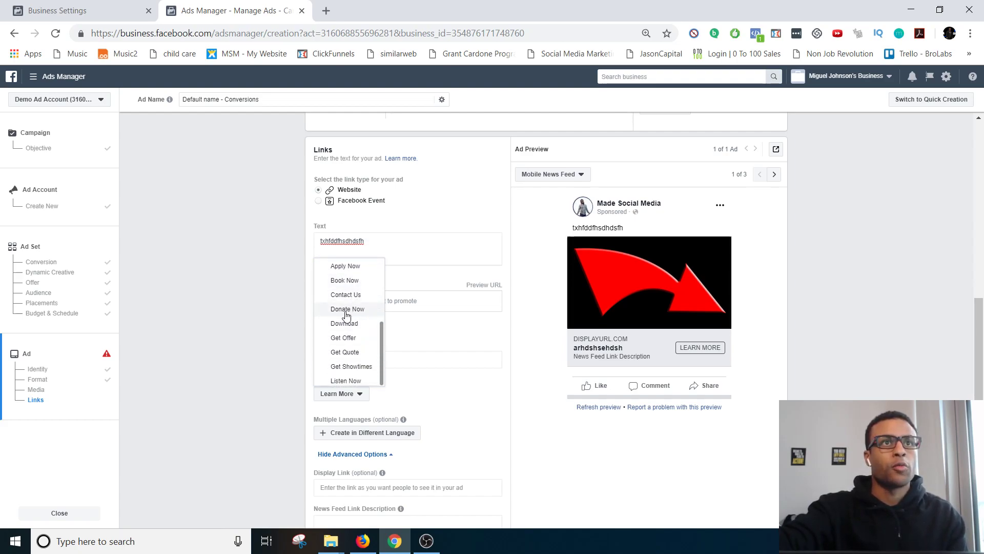
pyautogui.click(347, 266)
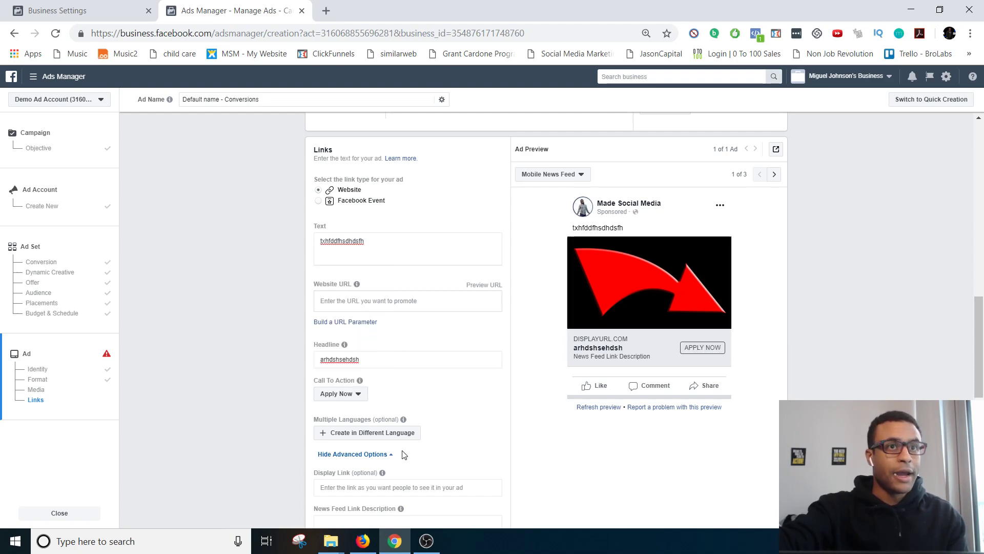
pyautogui.click(347, 398)
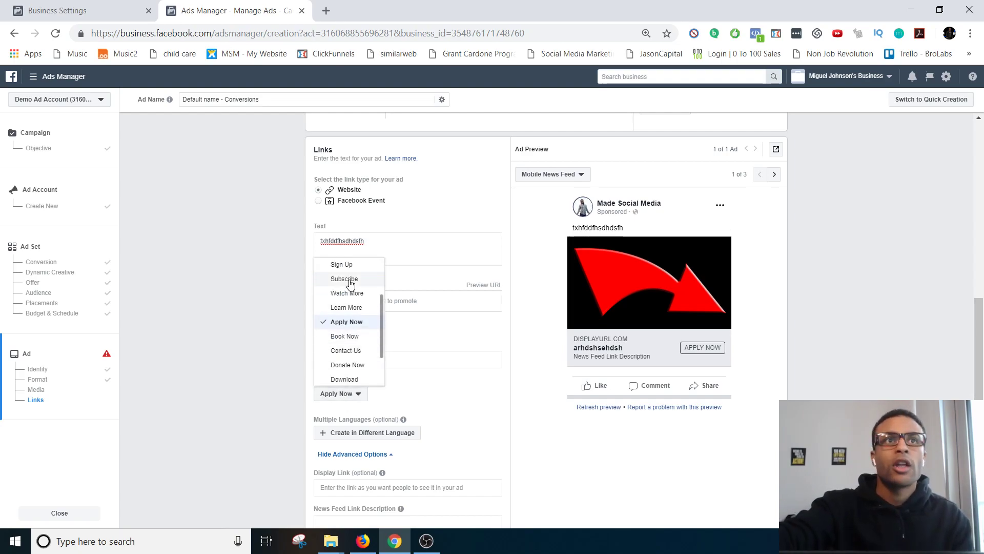
pyautogui.scroll(-1, 334, 341)
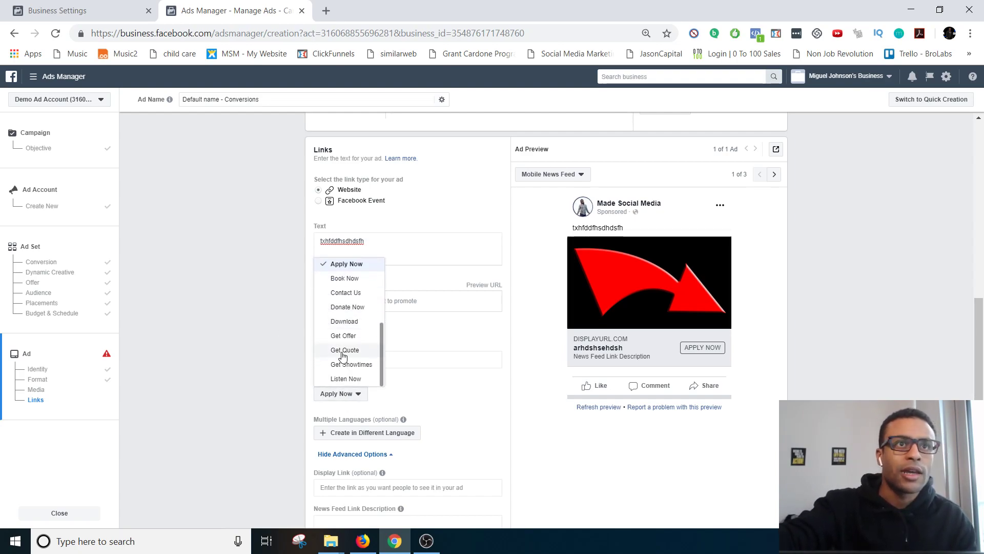
pyautogui.scroll(3, 359, 344)
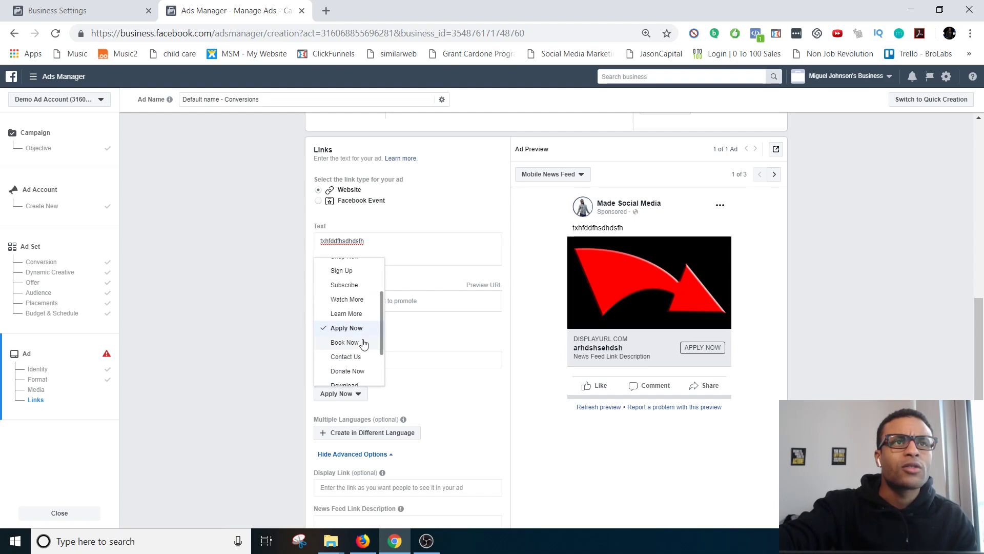
pyautogui.click(349, 337)
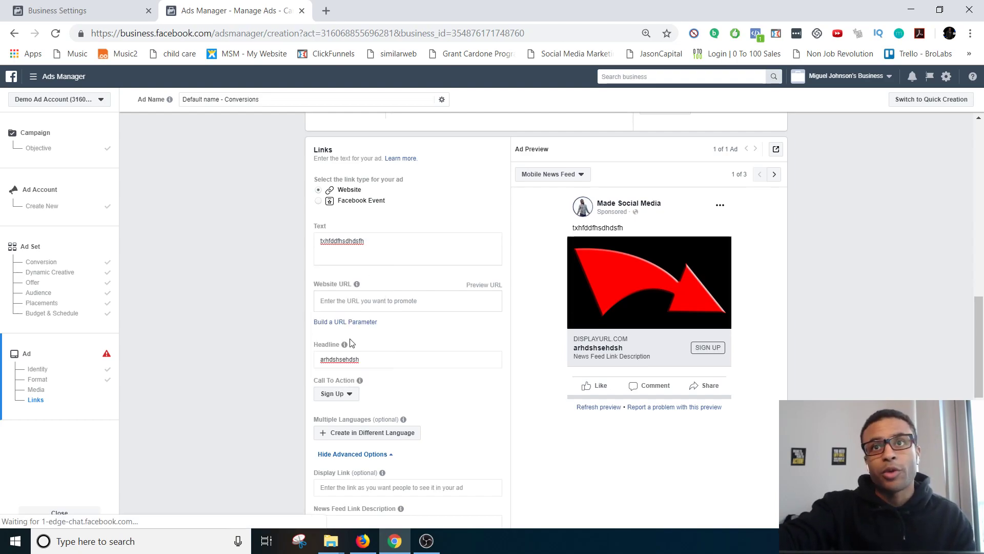
# Enter placeholder text in the display link and News Feed Link Description fields
pyautogui.scroll(-2, 386, 359)
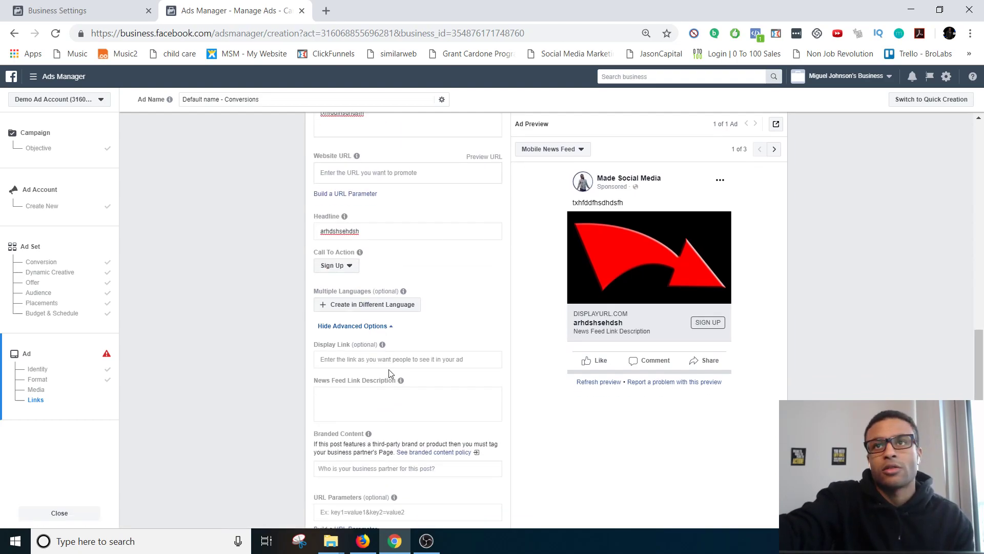
pyautogui.click(390, 358)
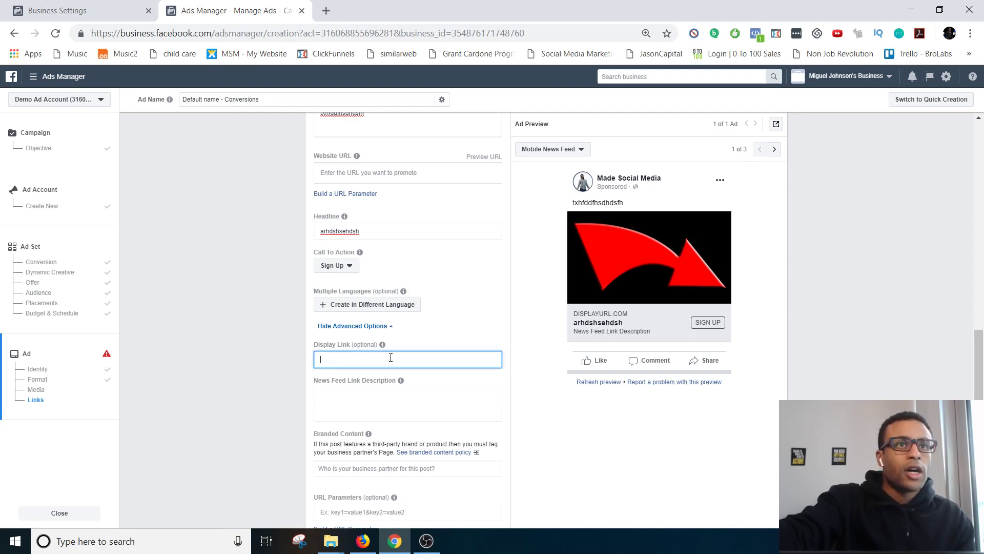
pyautogui.click(273, 307)
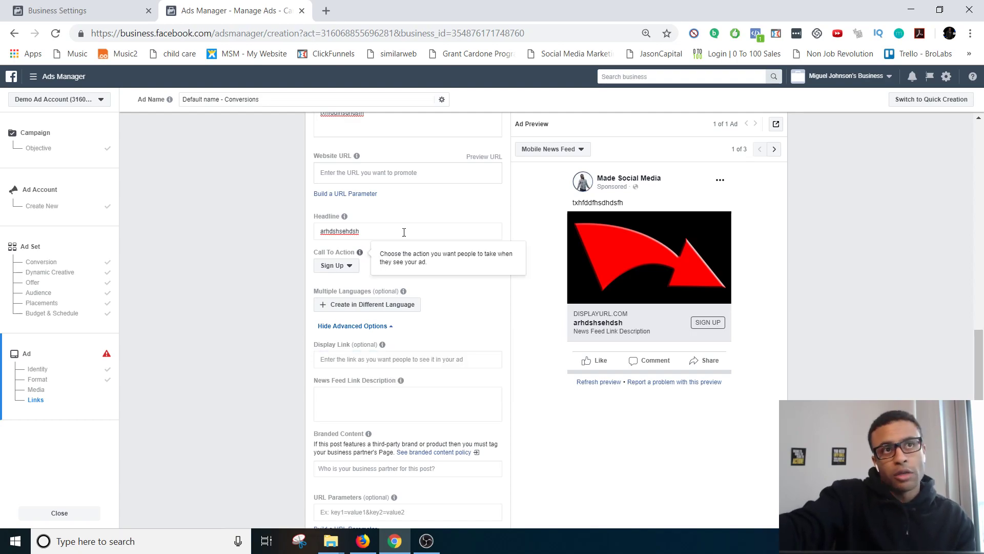
pyautogui.click(368, 411)
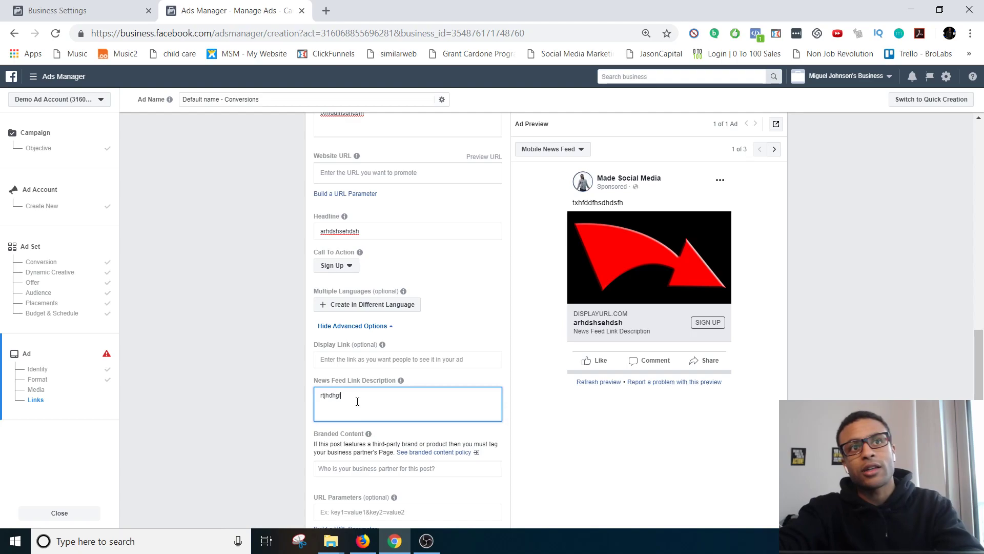
pyautogui.write('rtjhdhgf')
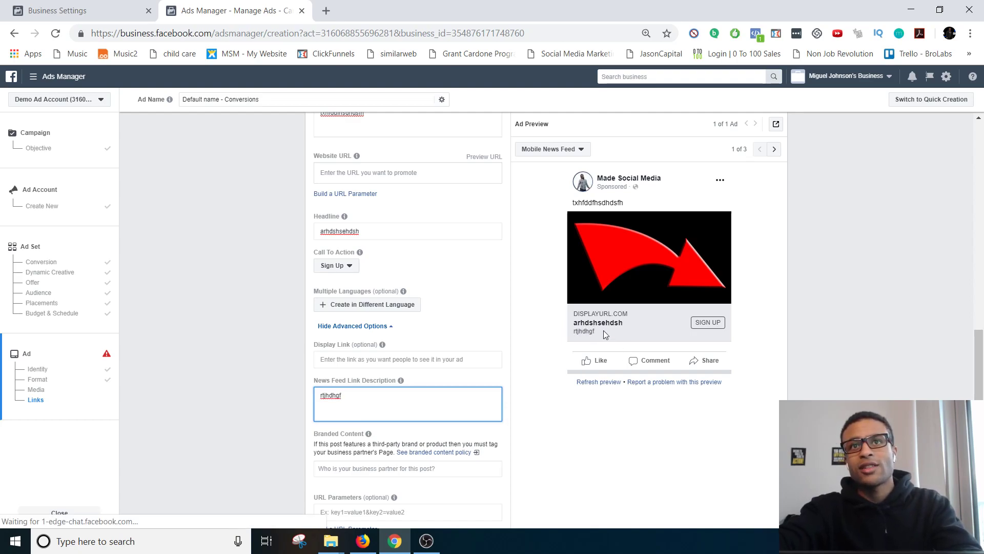
pyautogui.write('edstrhjfjdsfjydfjyrtdkjy')
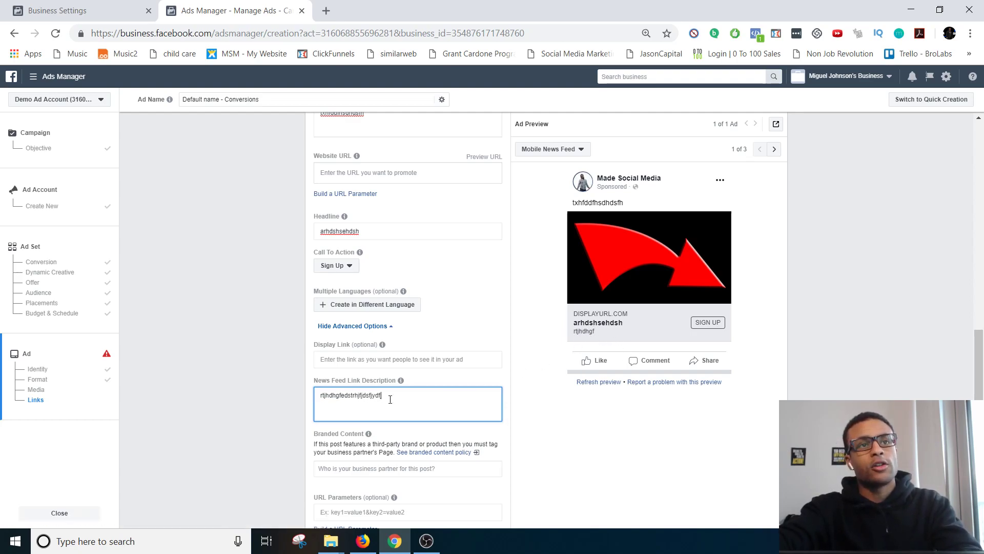
pyautogui.write('tgrkry')
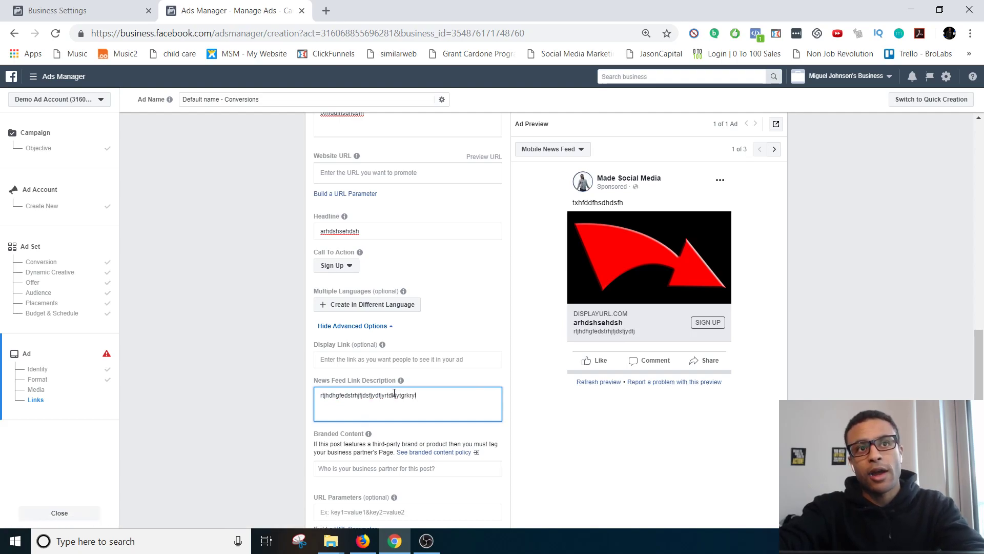
pyautogui.write('tktekyektkye')
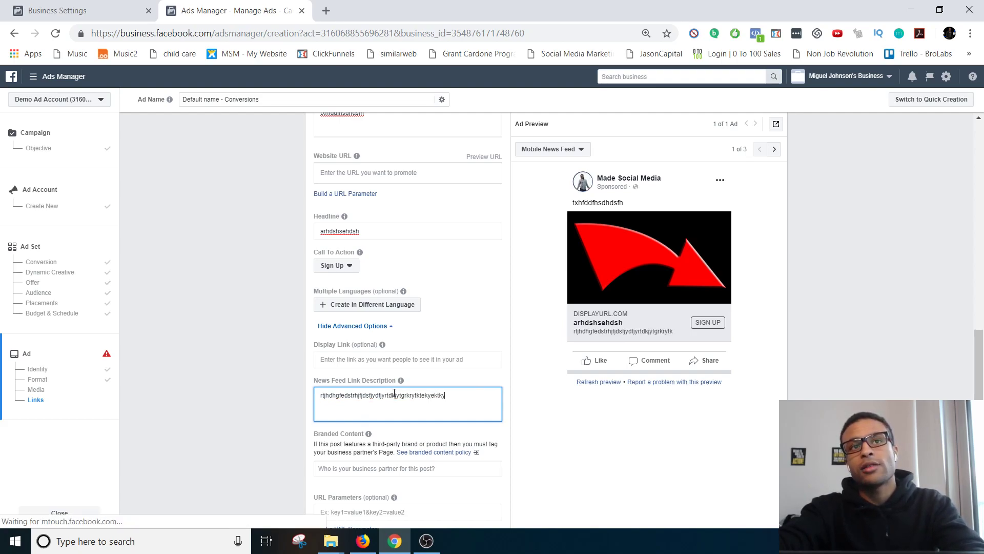
pyautogui.click(682, 332)
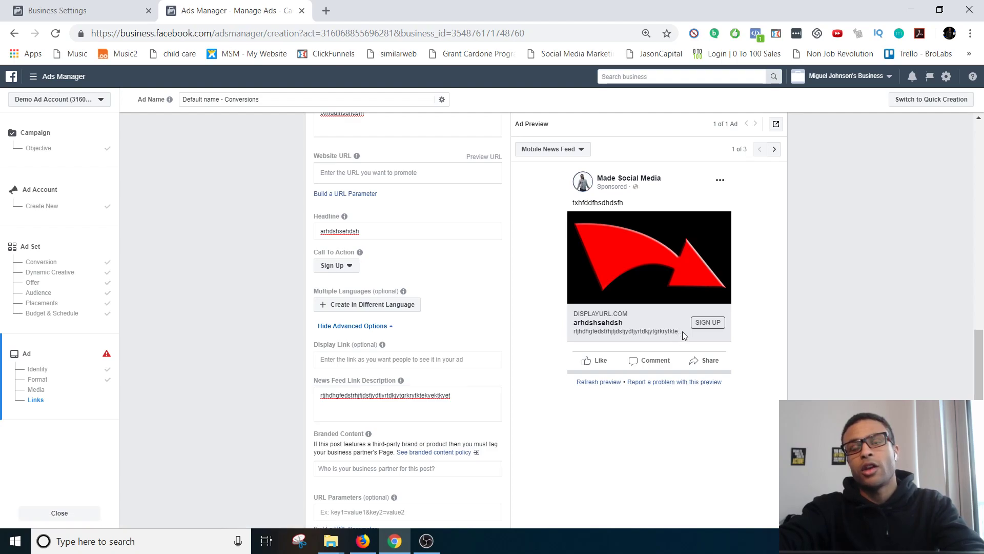
# Clear the News Feed Link Description so the preview shows the default wording
pyautogui.click(451, 395)
pyautogui.hotkey('ctrl', 'a')
pyautogui.press('BackSpace')
pyautogui.scroll(-1, 444, 396)
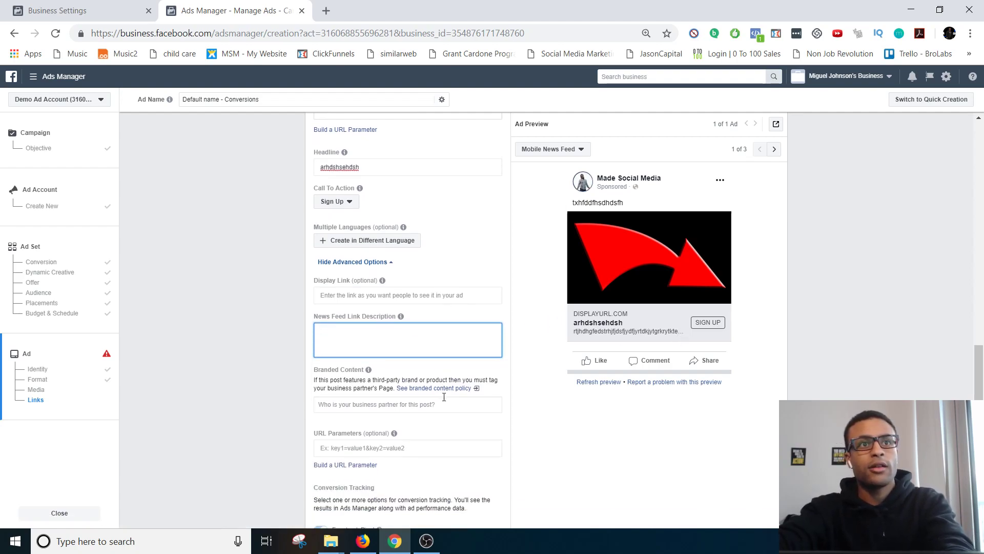
pyautogui.click(273, 404)
pyautogui.scroll(-1, 253, 392)
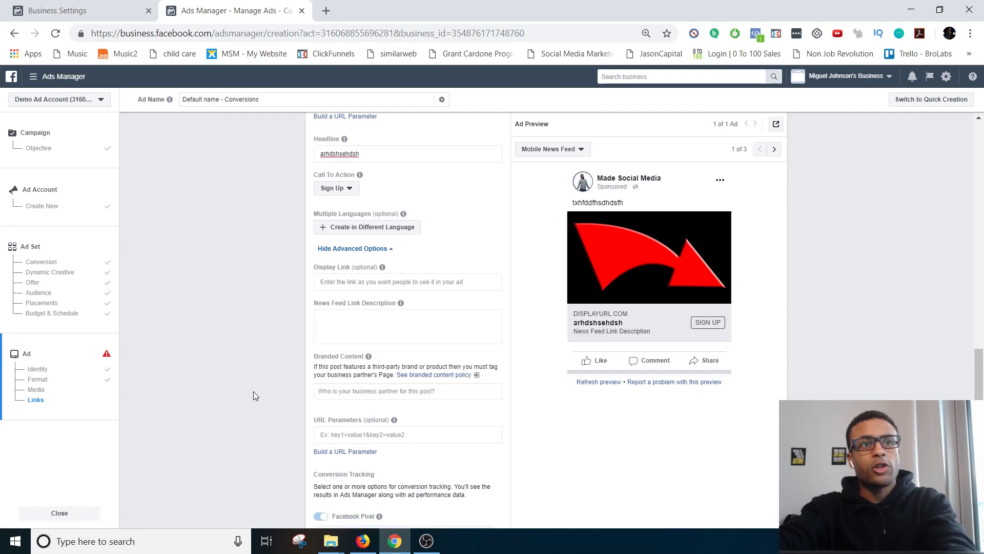
pyautogui.scroll(-2, 253, 392)
pyautogui.click(385, 318)
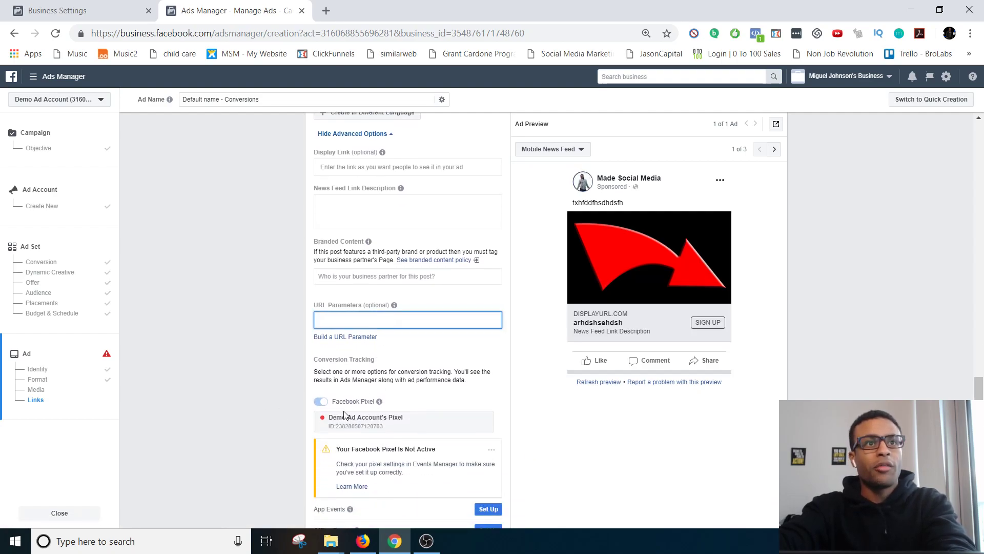
pyautogui.scroll(-3, 375, 421)
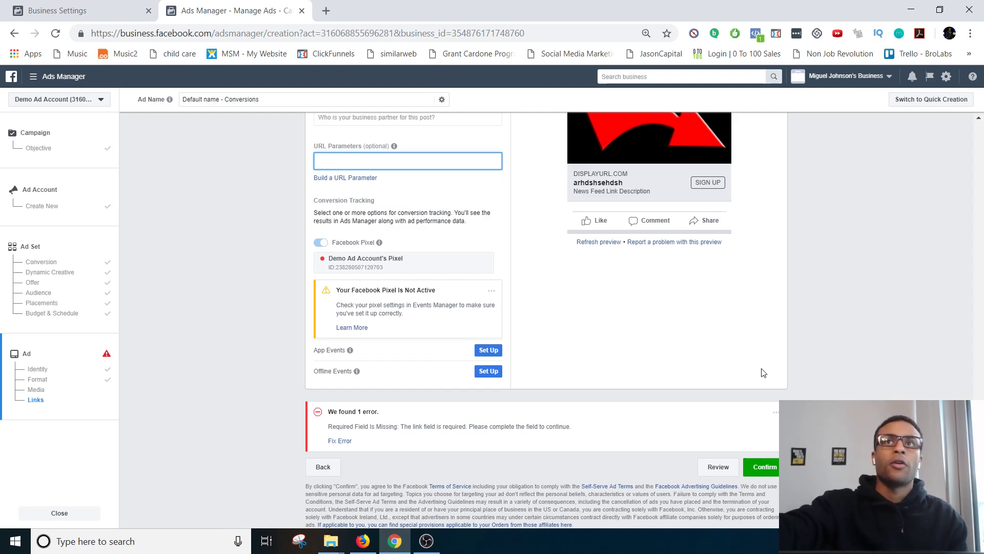
pyautogui.scroll(6, 763, 373)
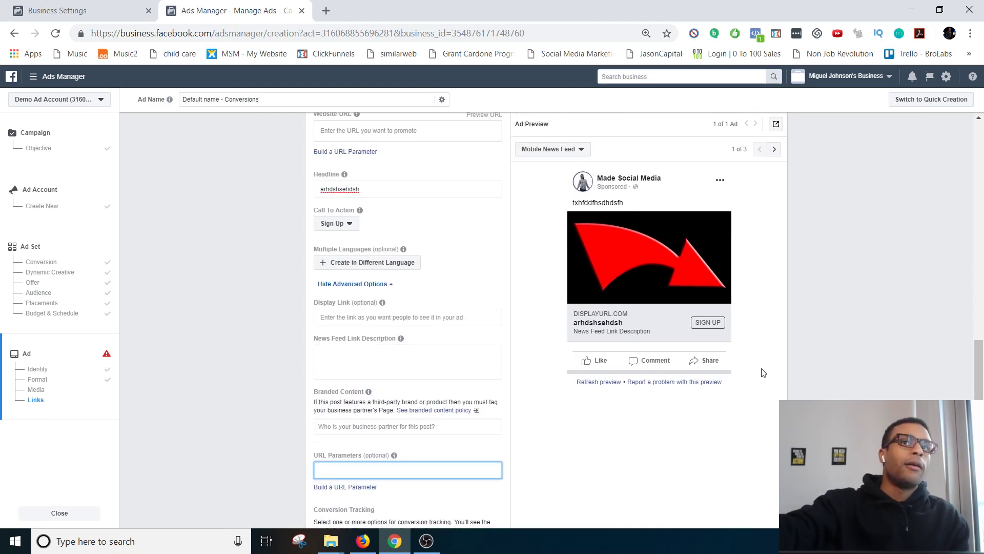
pyautogui.scroll(9, 347, 320)
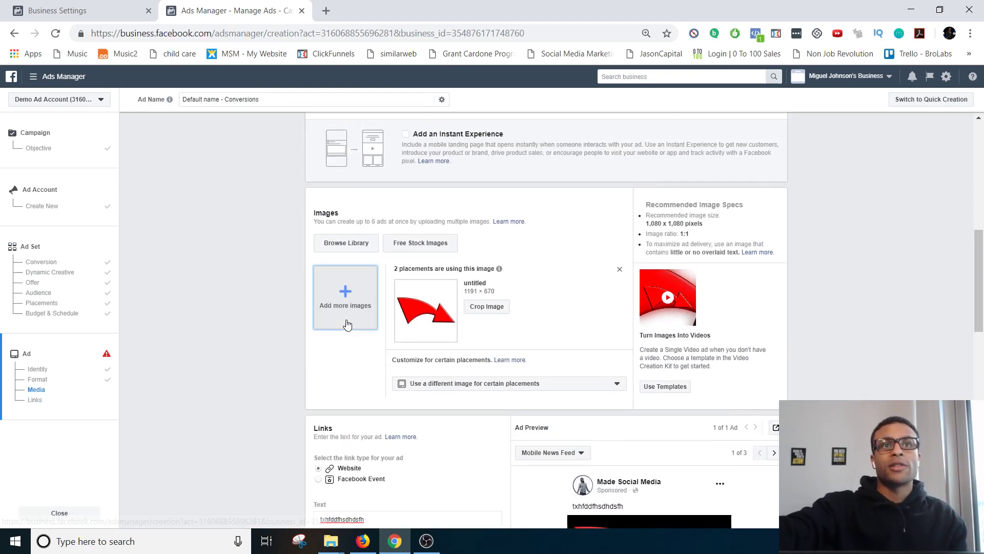
# Return to the Campaigns overview and resume the previously started ad
pyautogui.click(33, 80)
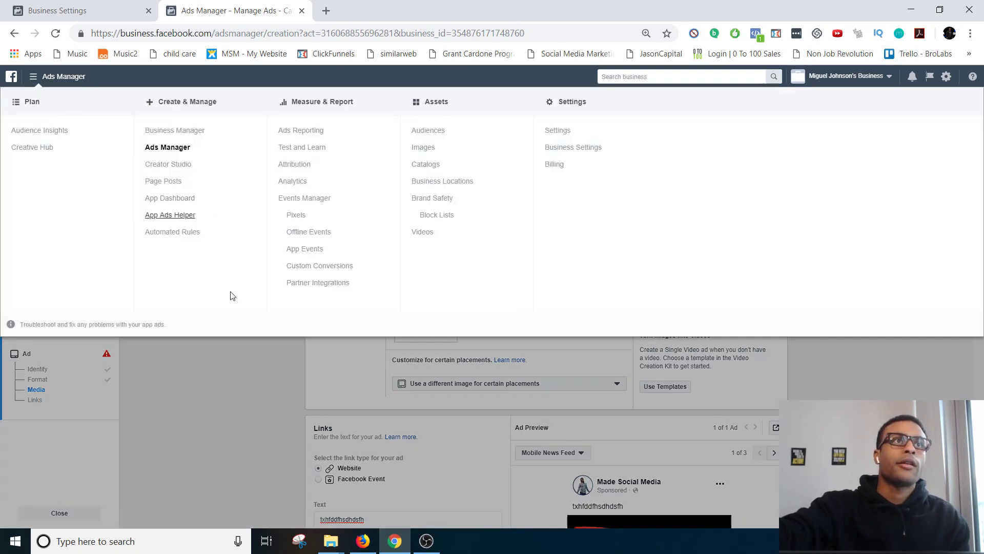
pyautogui.click(253, 400)
pyautogui.click(62, 80)
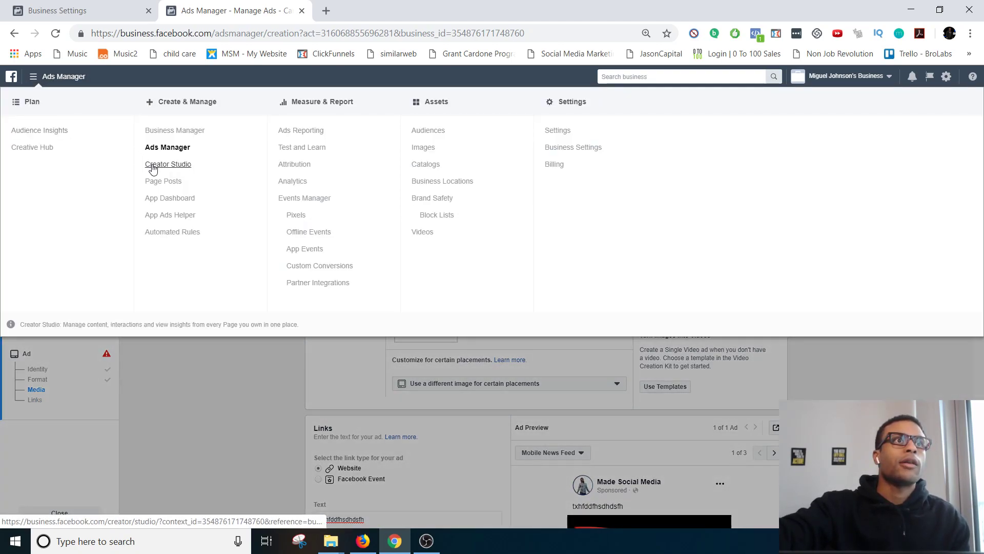
pyautogui.click(183, 148)
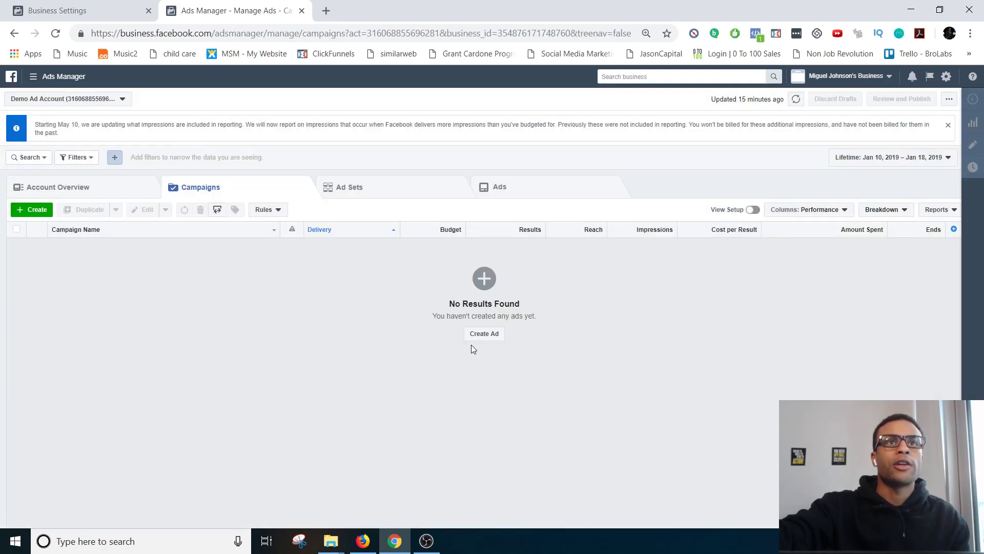
pyautogui.click(31, 209)
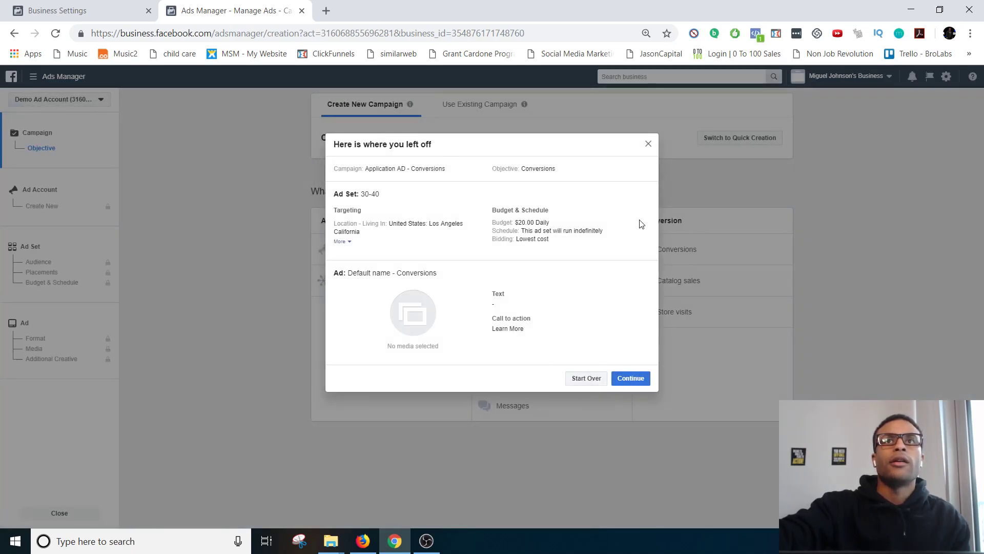
pyautogui.click(632, 378)
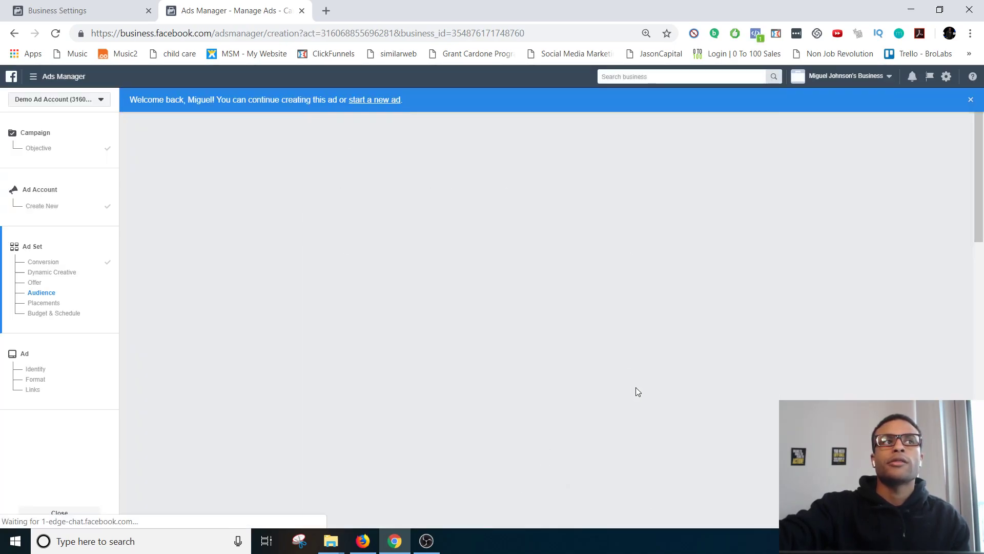
pyautogui.click(71, 364)
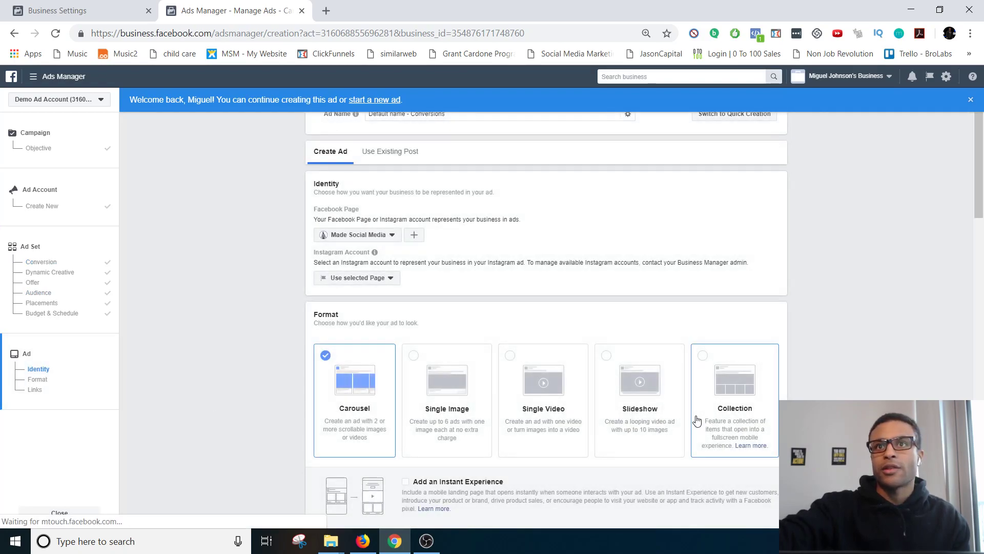
# Attempt to confirm the ad, then cancel the payment-method request
pyautogui.scroll(-15, 763, 494)
pyautogui.click(765, 470)
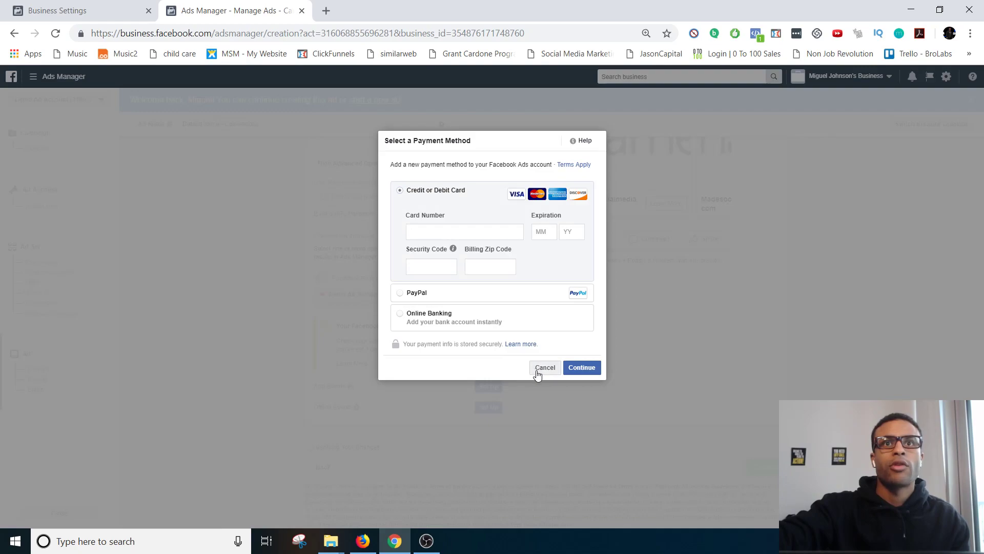
pyautogui.click(539, 373)
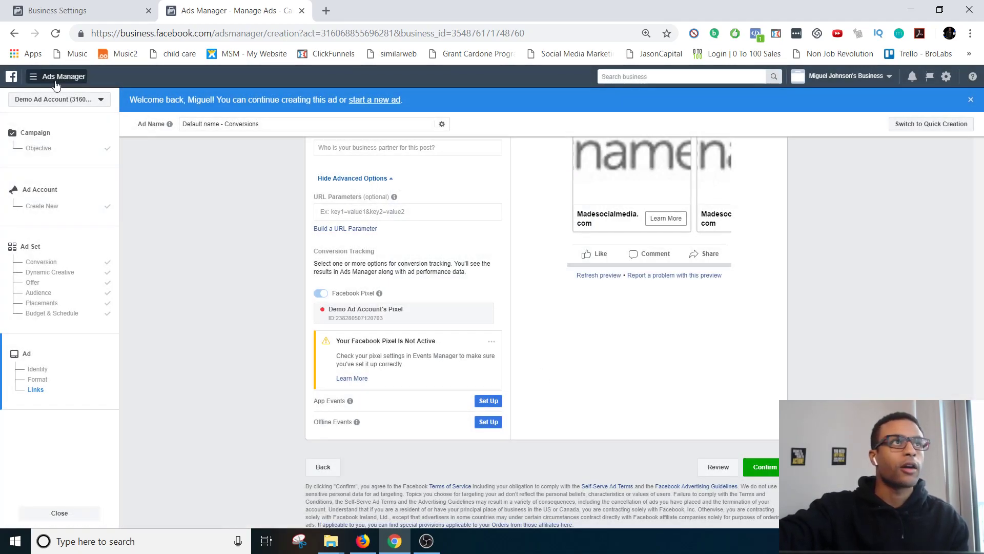
pyautogui.click(56, 82)
# Start over in Quick Creation, name campaign, ad set and ad 'test', and save as drafts
pyautogui.click(188, 150)
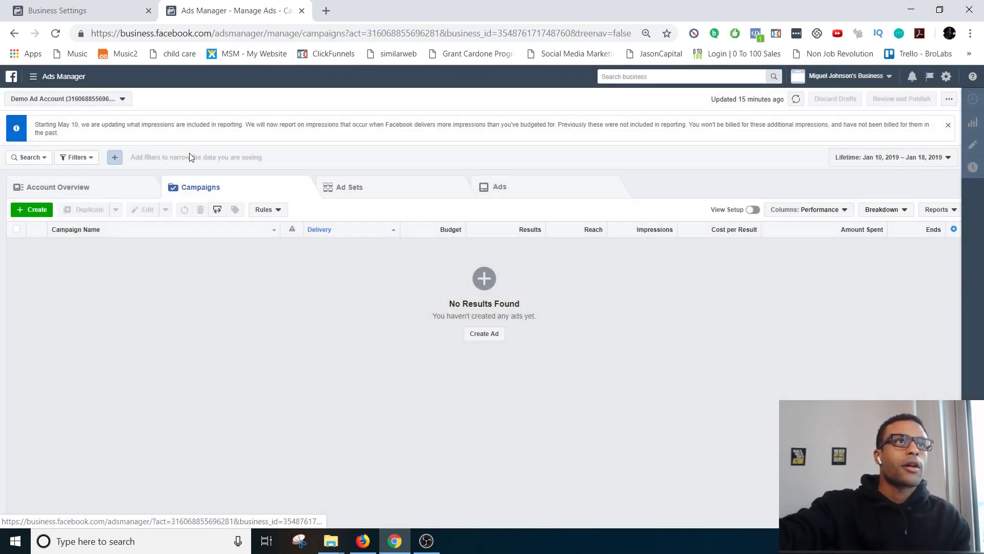
pyautogui.click(31, 211)
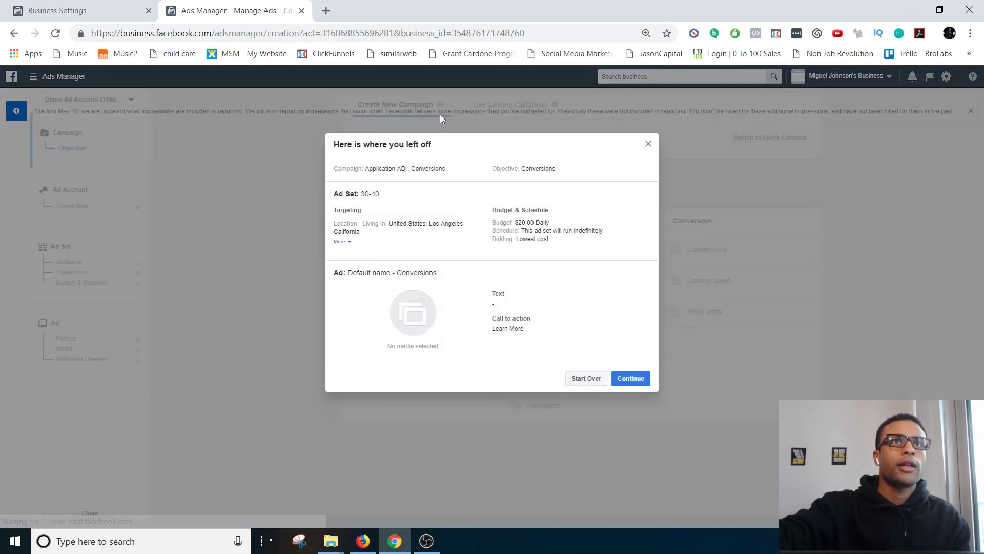
pyautogui.click(586, 378)
pyautogui.moveTo(738, 127); pyautogui.dragTo(735, 142)
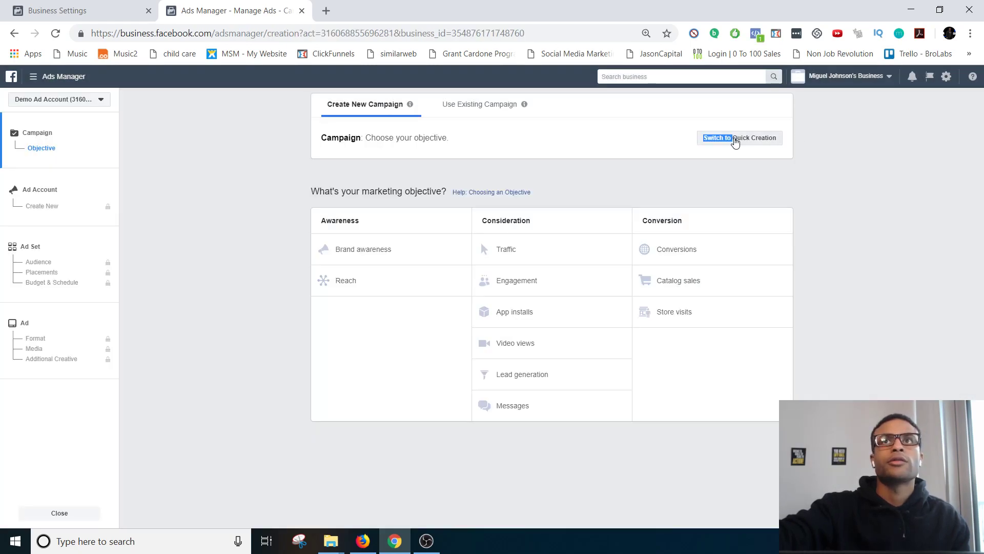
pyautogui.click(736, 141)
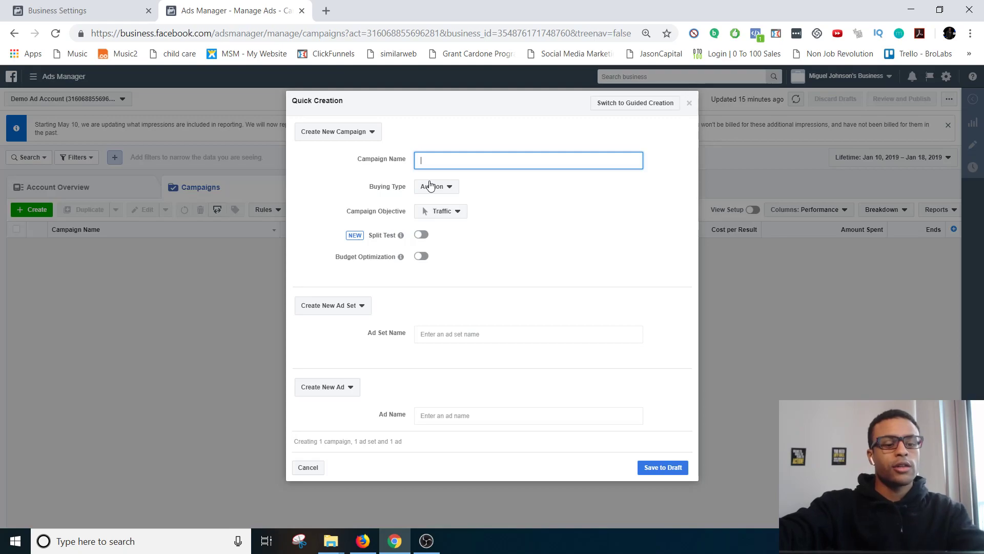
pyautogui.write('test')
pyautogui.click(435, 333)
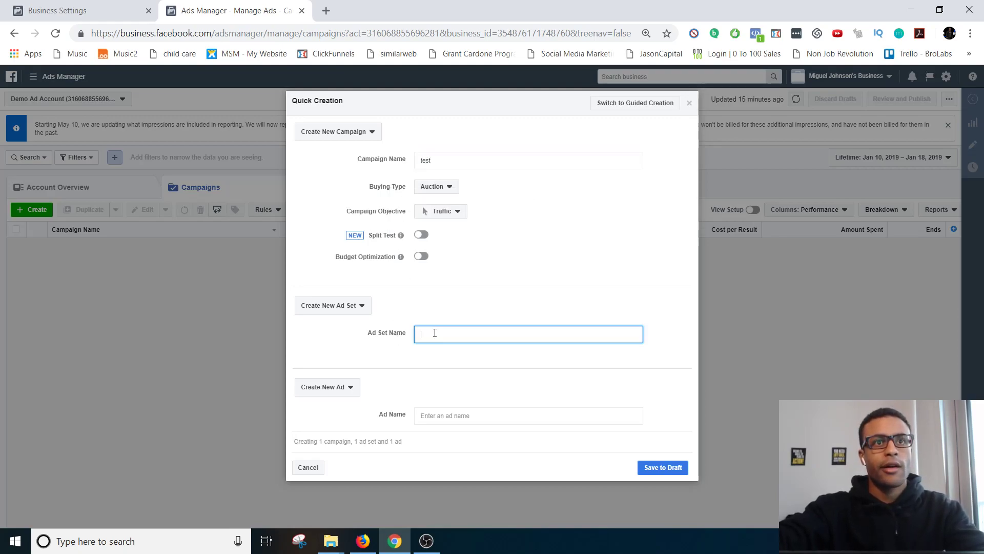
pyautogui.write('test')
pyautogui.click(445, 415)
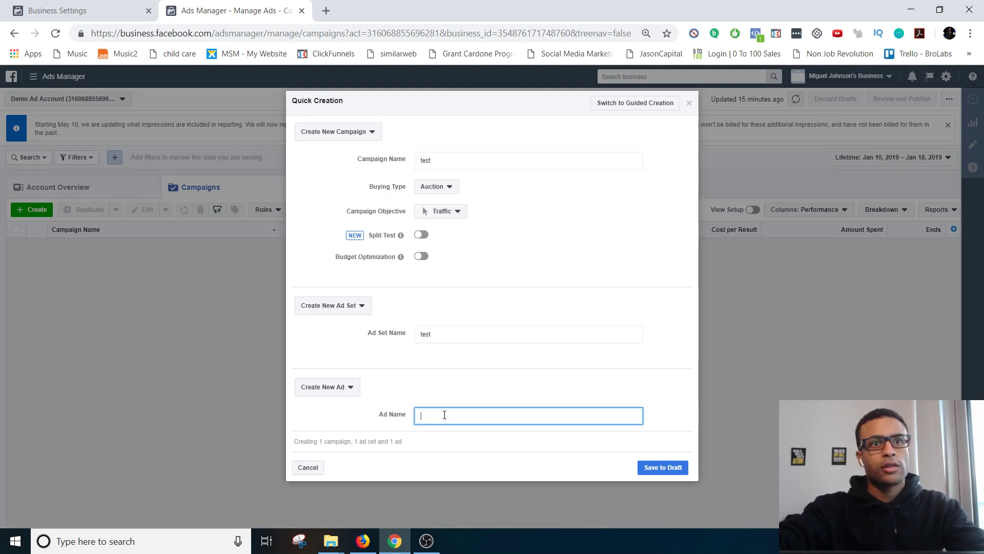
pyautogui.click(652, 468)
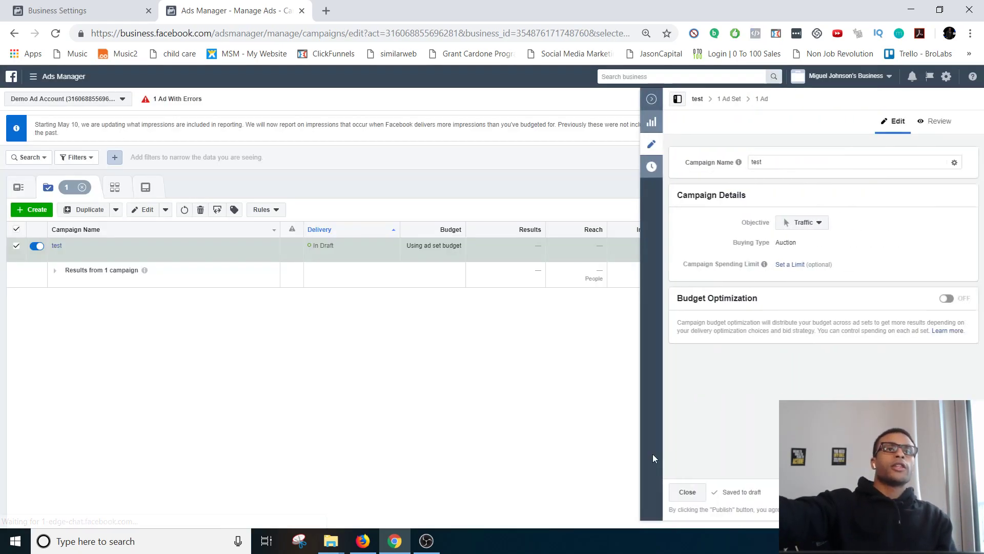
# Exit the editor without publishing, then confirm draft campaign 'test', its ad set and ad across tabs
pyautogui.click(465, 98)
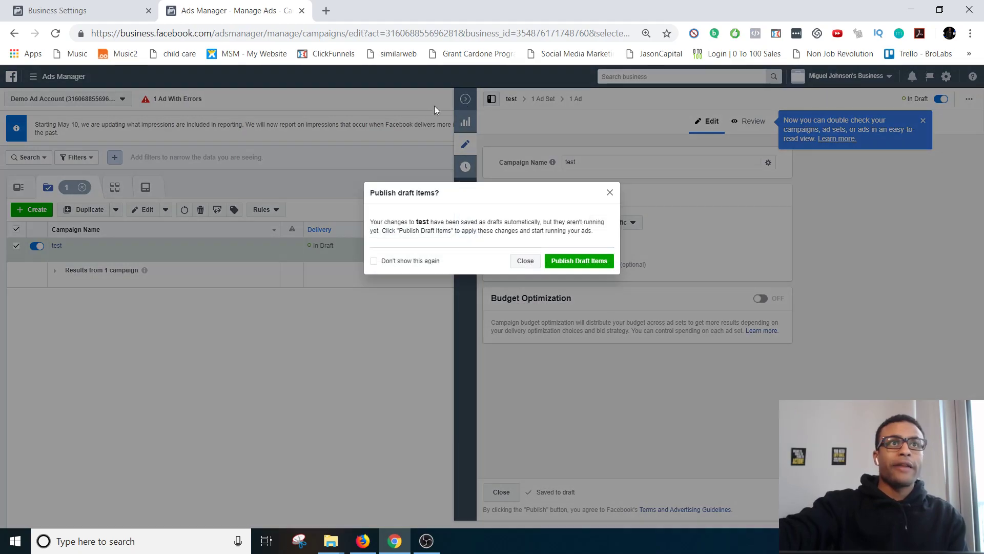
pyautogui.click(526, 261)
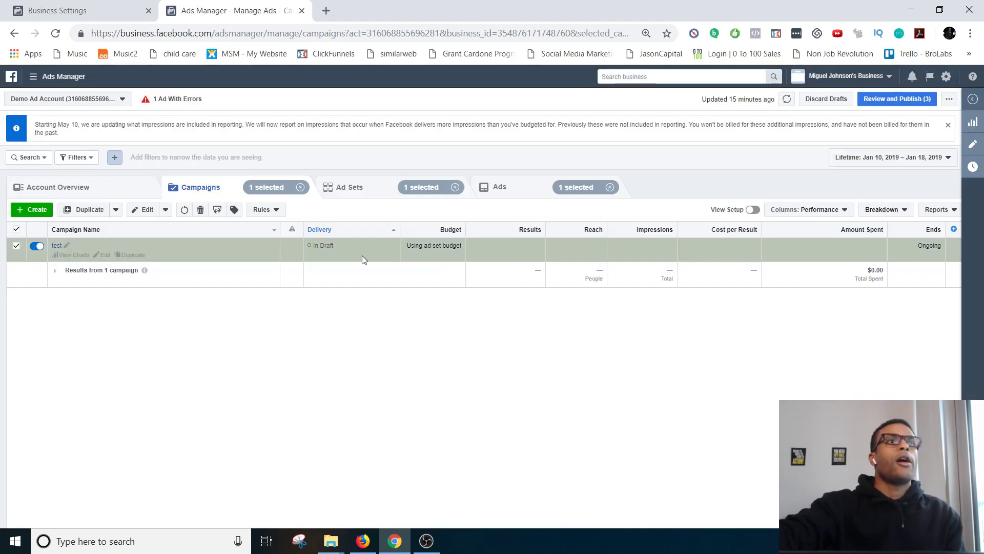
pyautogui.click(358, 193)
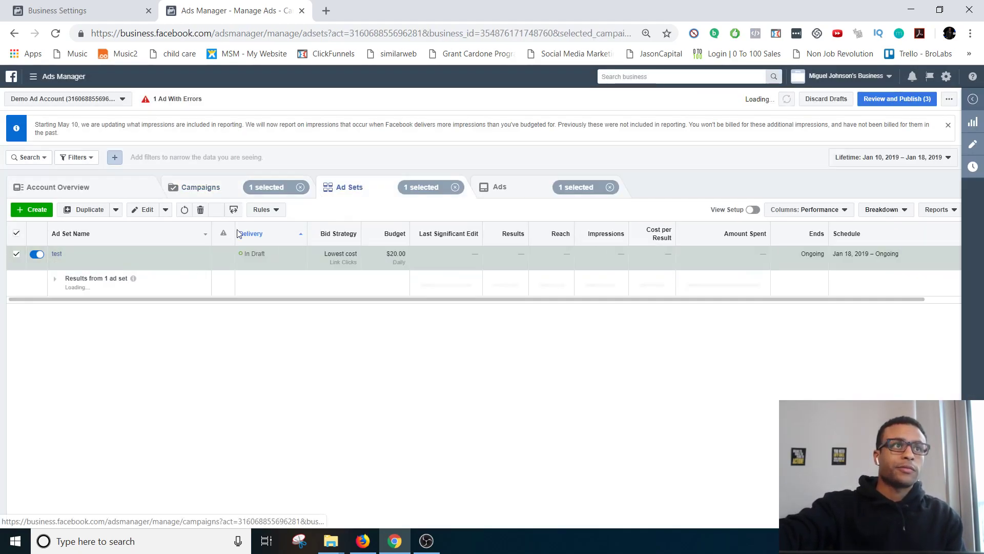
pyautogui.click(510, 187)
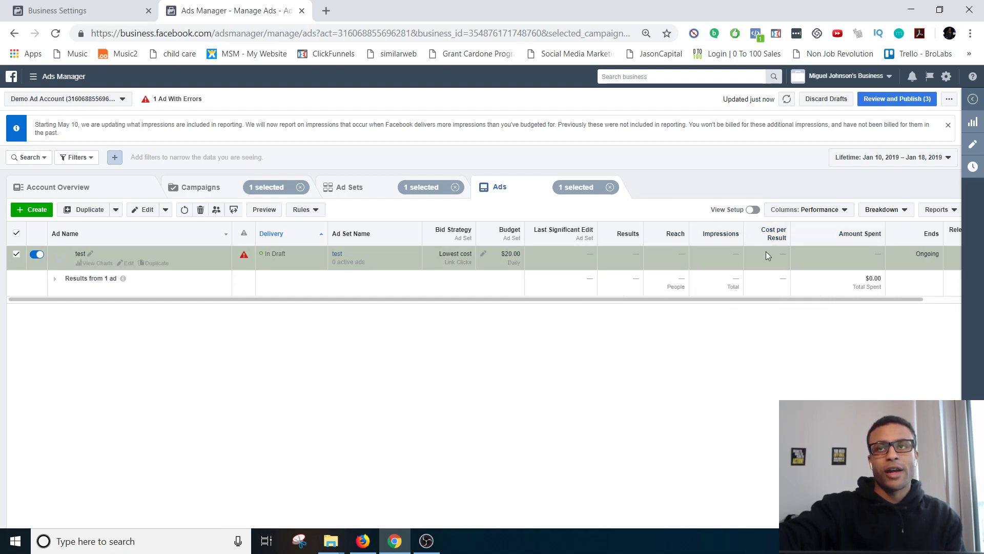
pyautogui.click(384, 190)
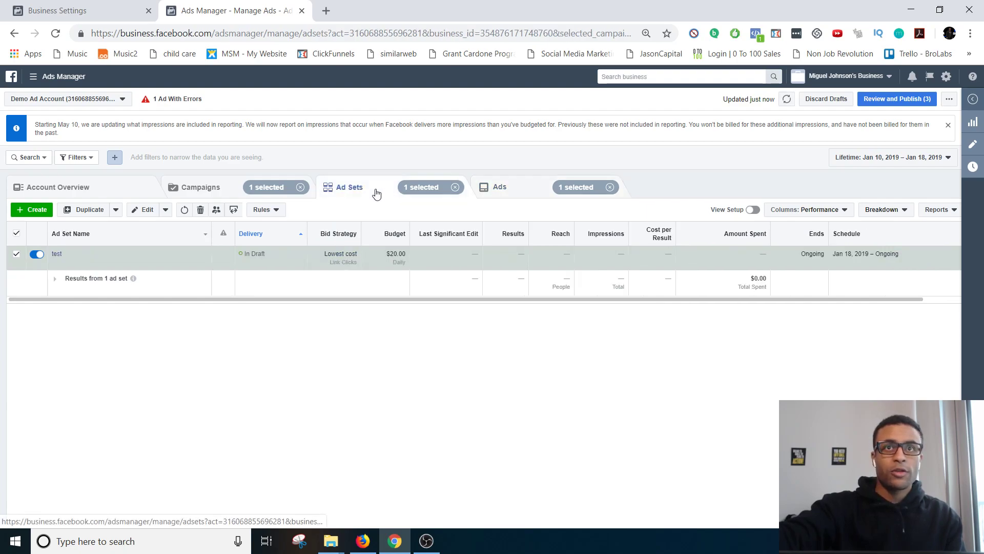
pyautogui.click(222, 194)
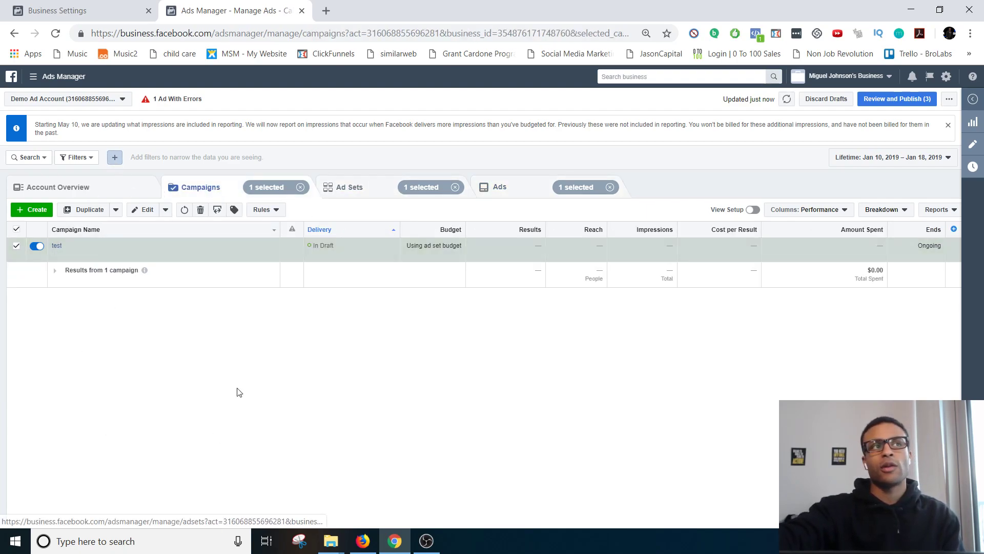
pyautogui.moveTo(136, 249)
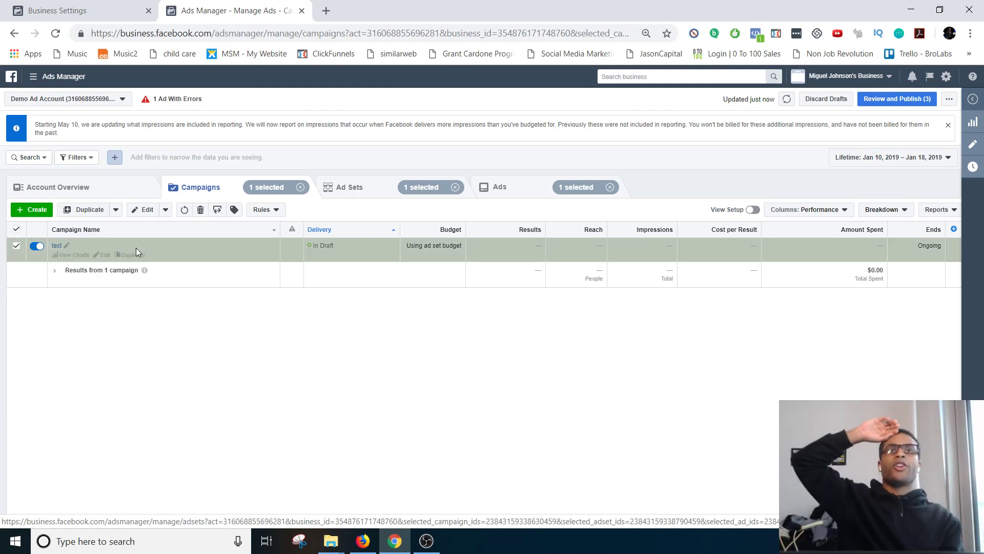